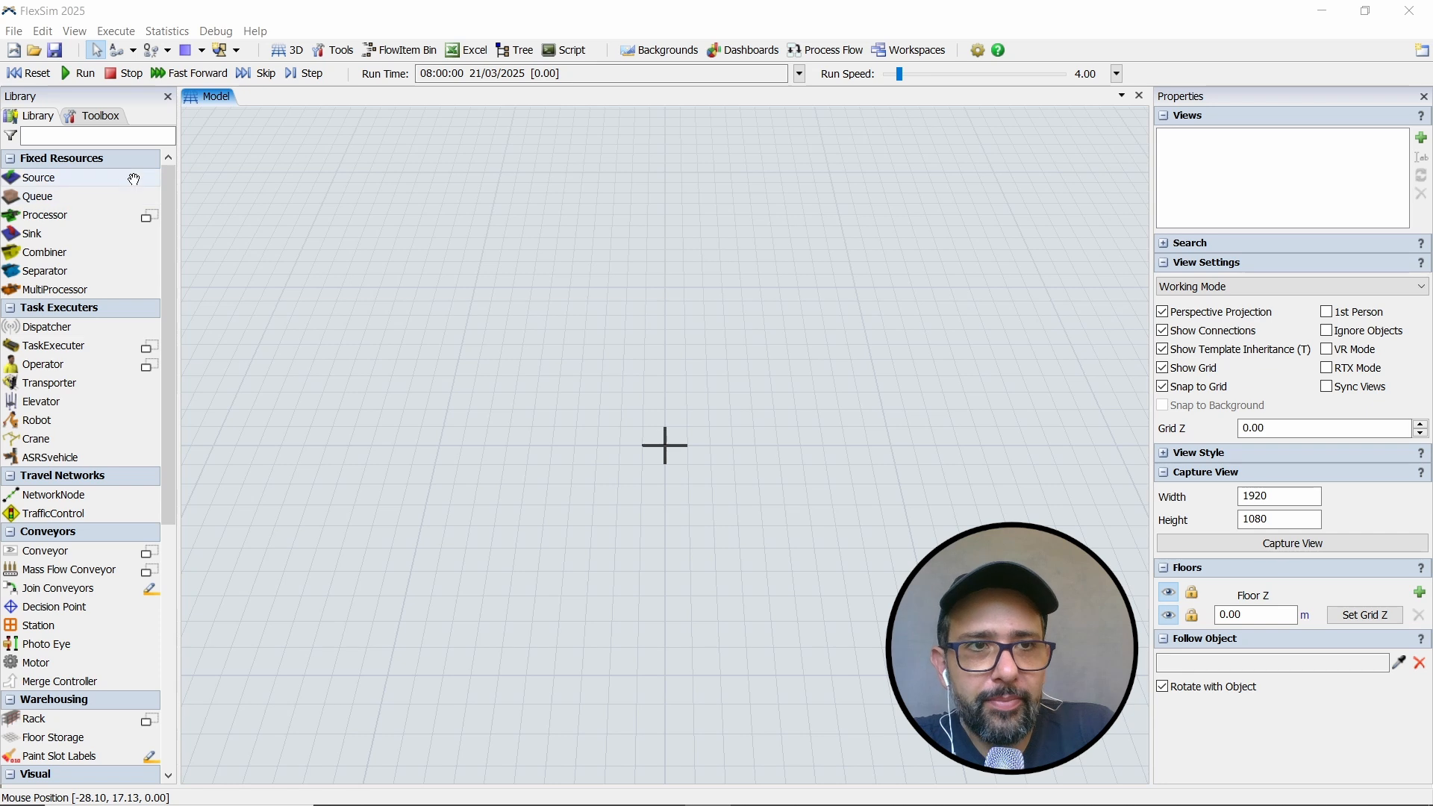
# - Place a Source at about X -13.5, Y -7.5, a Queue beside it at about X -10.5, Y -7.7, and a second Queue far off diagonally
pyautogui.click(126, 186)
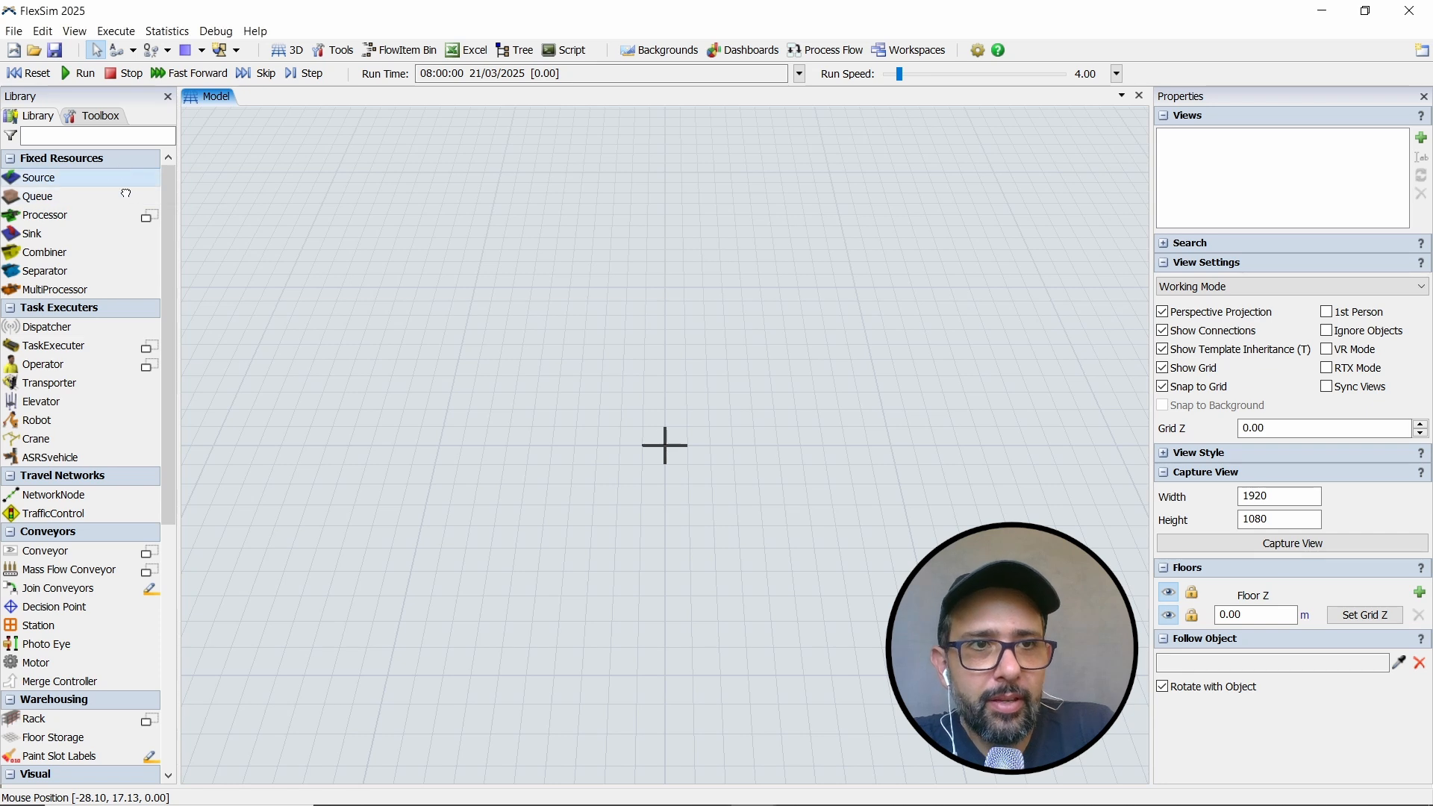
pyautogui.click(310, 596)
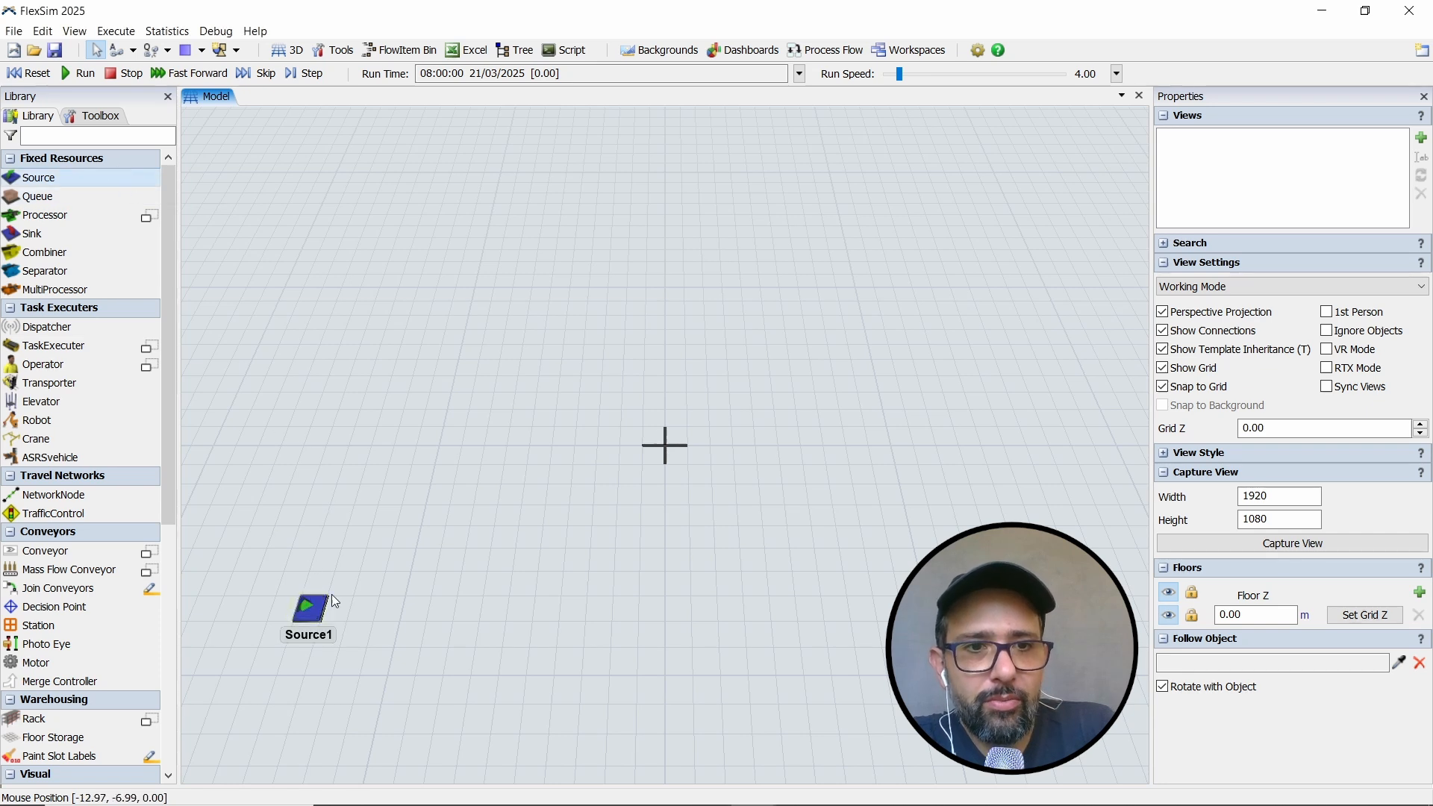
pyautogui.click(102, 198)
pyautogui.click(394, 602)
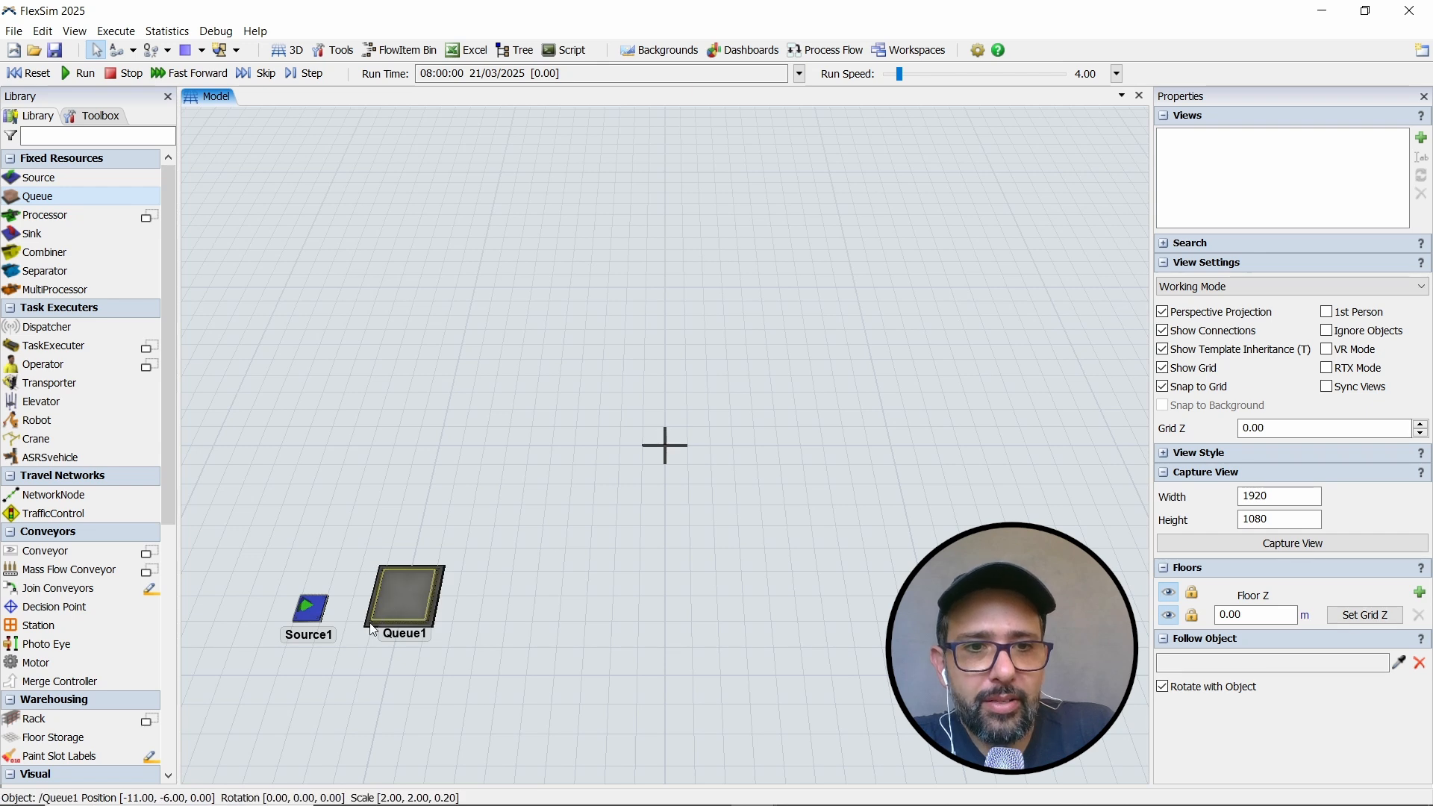
pyautogui.moveTo(371, 626)
pyautogui.mouseDown()
pyautogui.moveTo(349, 669)
pyautogui.moveTo(354, 643)
pyautogui.mouseUp()
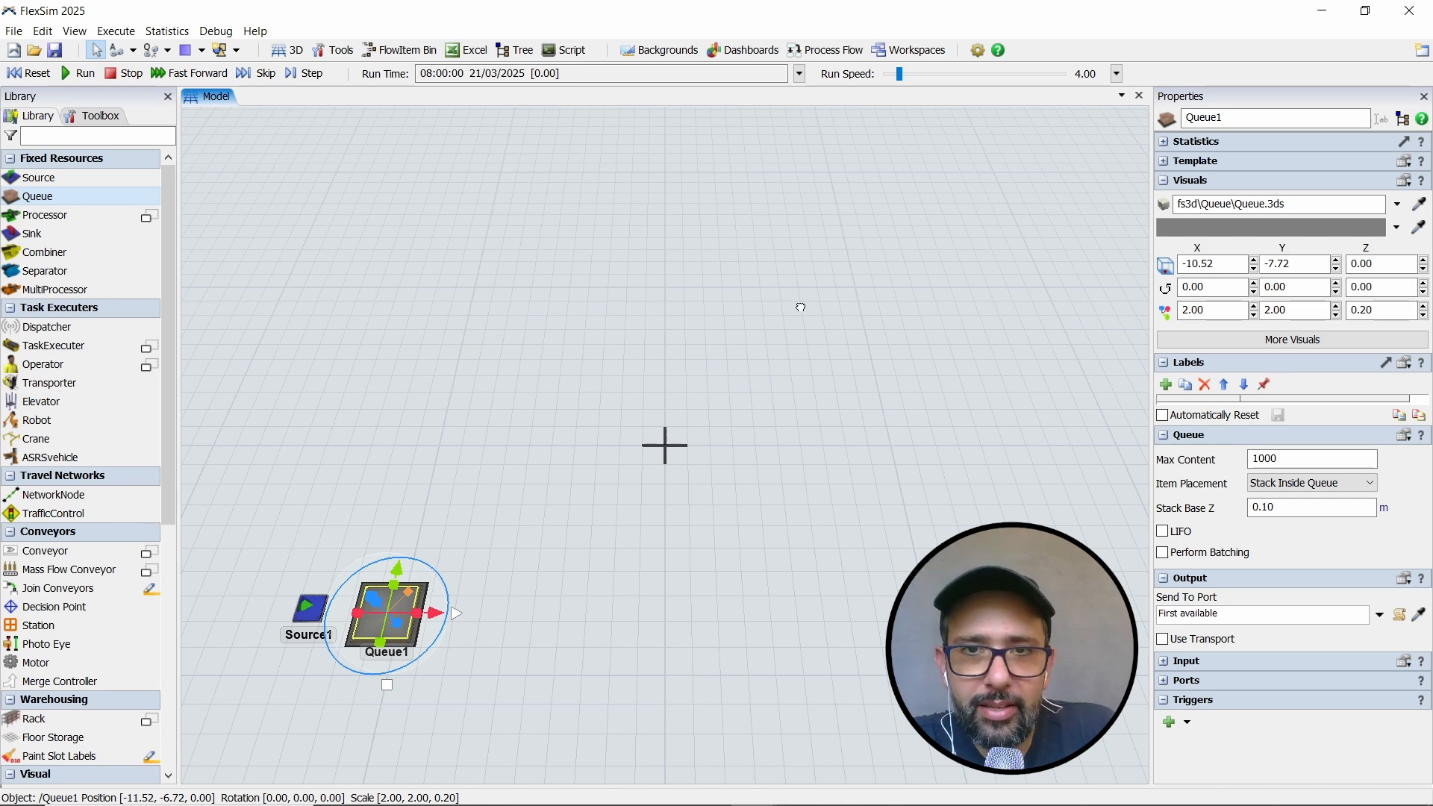
pyautogui.moveTo(810, 301); pyautogui.dragTo(811, 304)
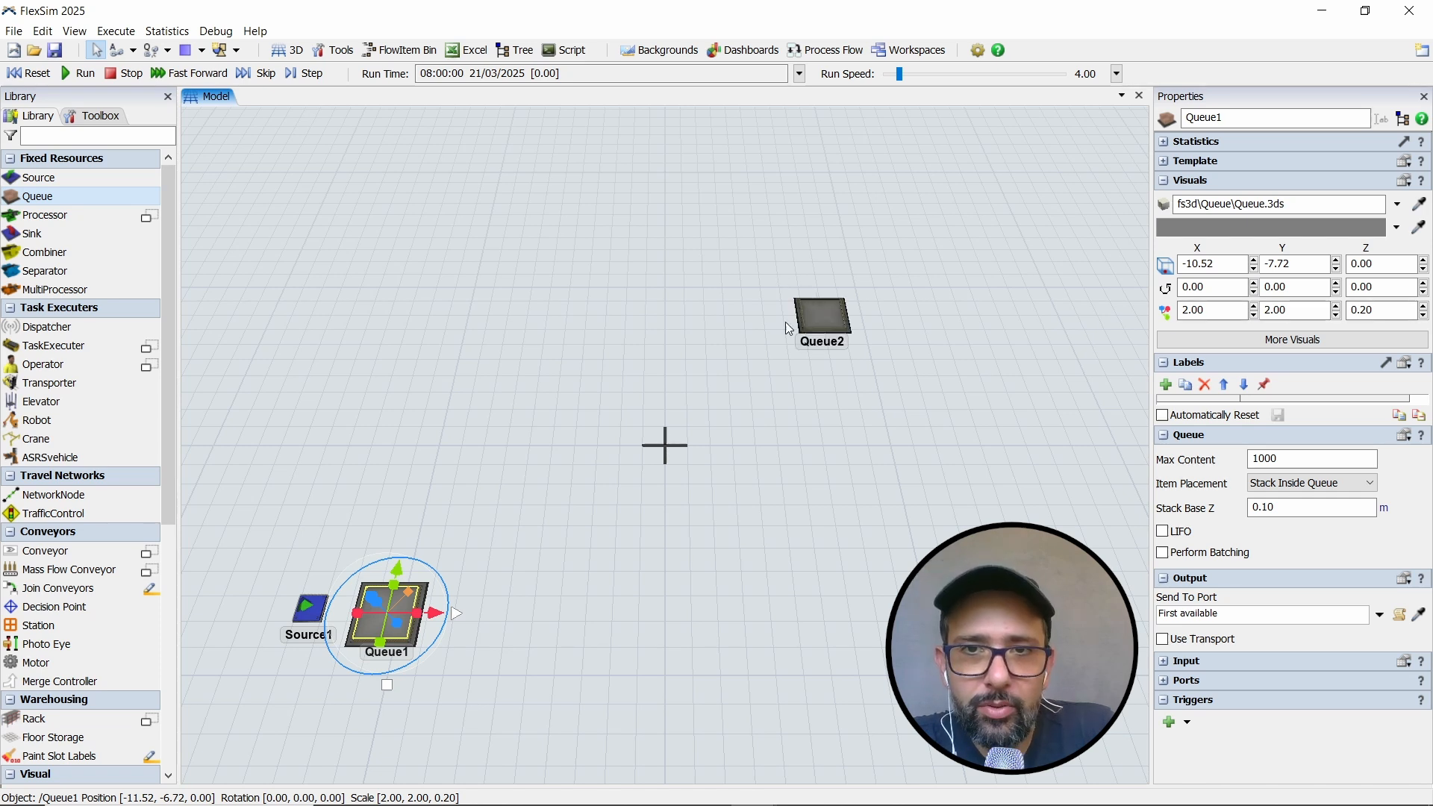
# - Reset the rotation of the model view so the layout is seen straight from above
pyautogui.moveTo(757, 357); pyautogui.dragTo(786, 343)
pyautogui.rightClick(774, 363)
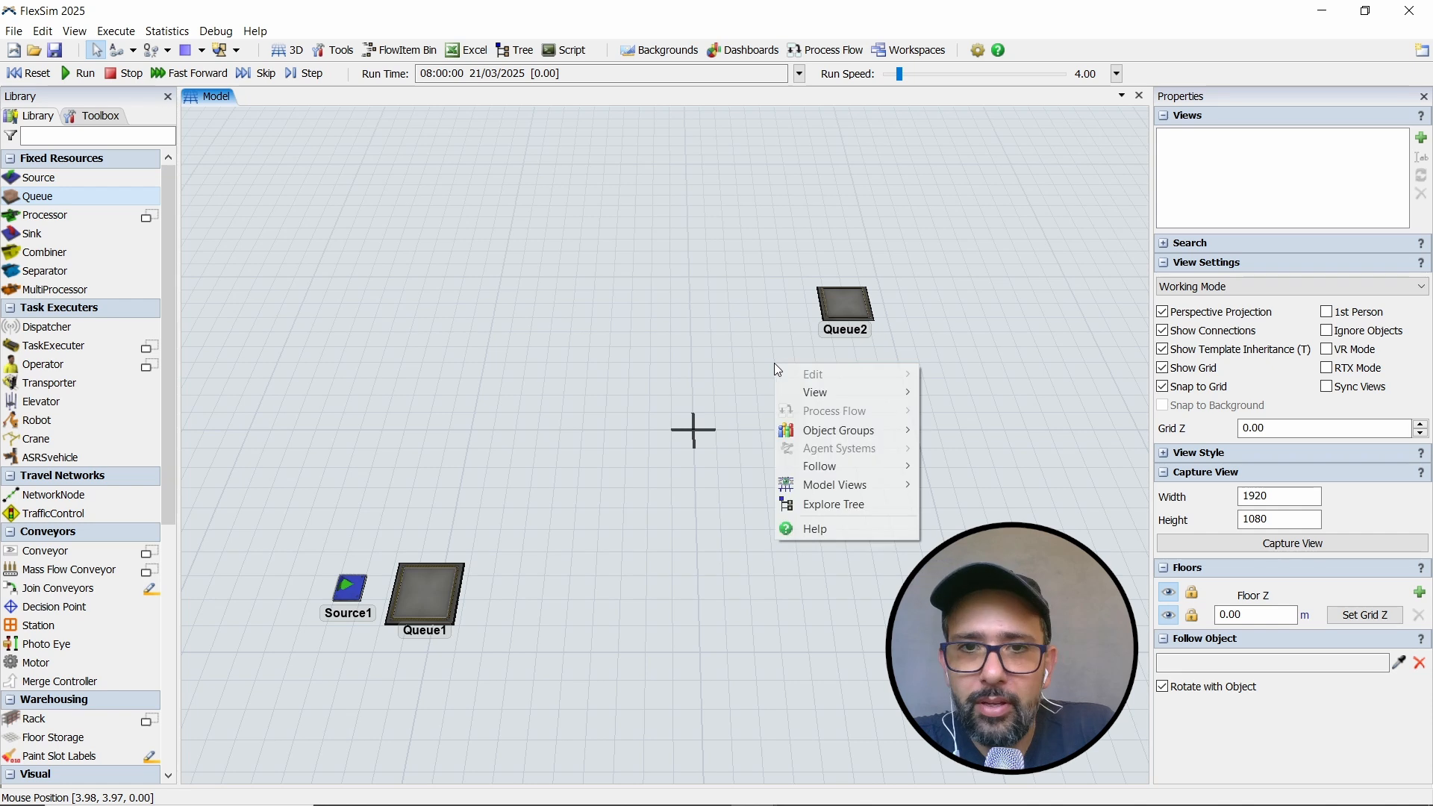
pyautogui.moveTo(804, 390)
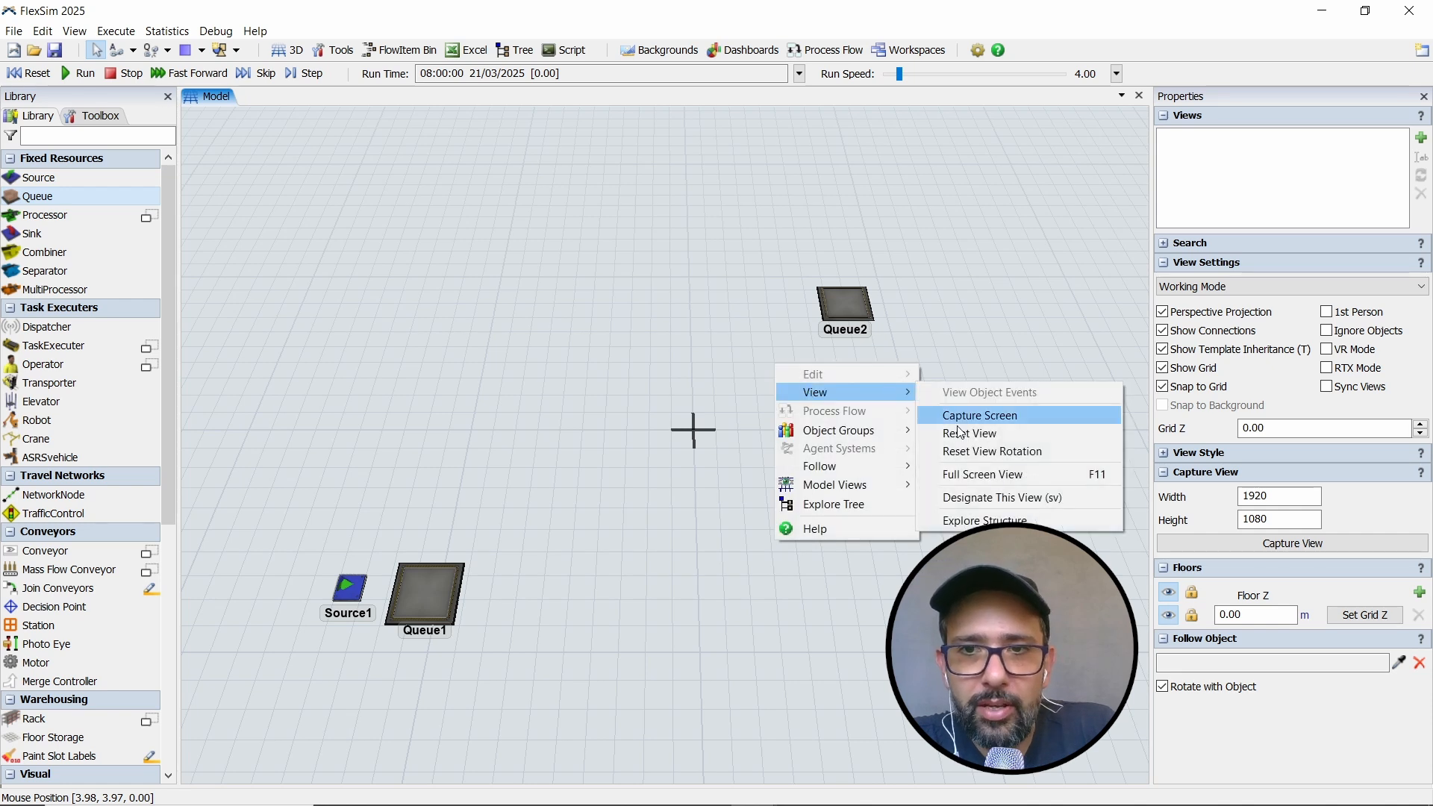
pyautogui.click(969, 453)
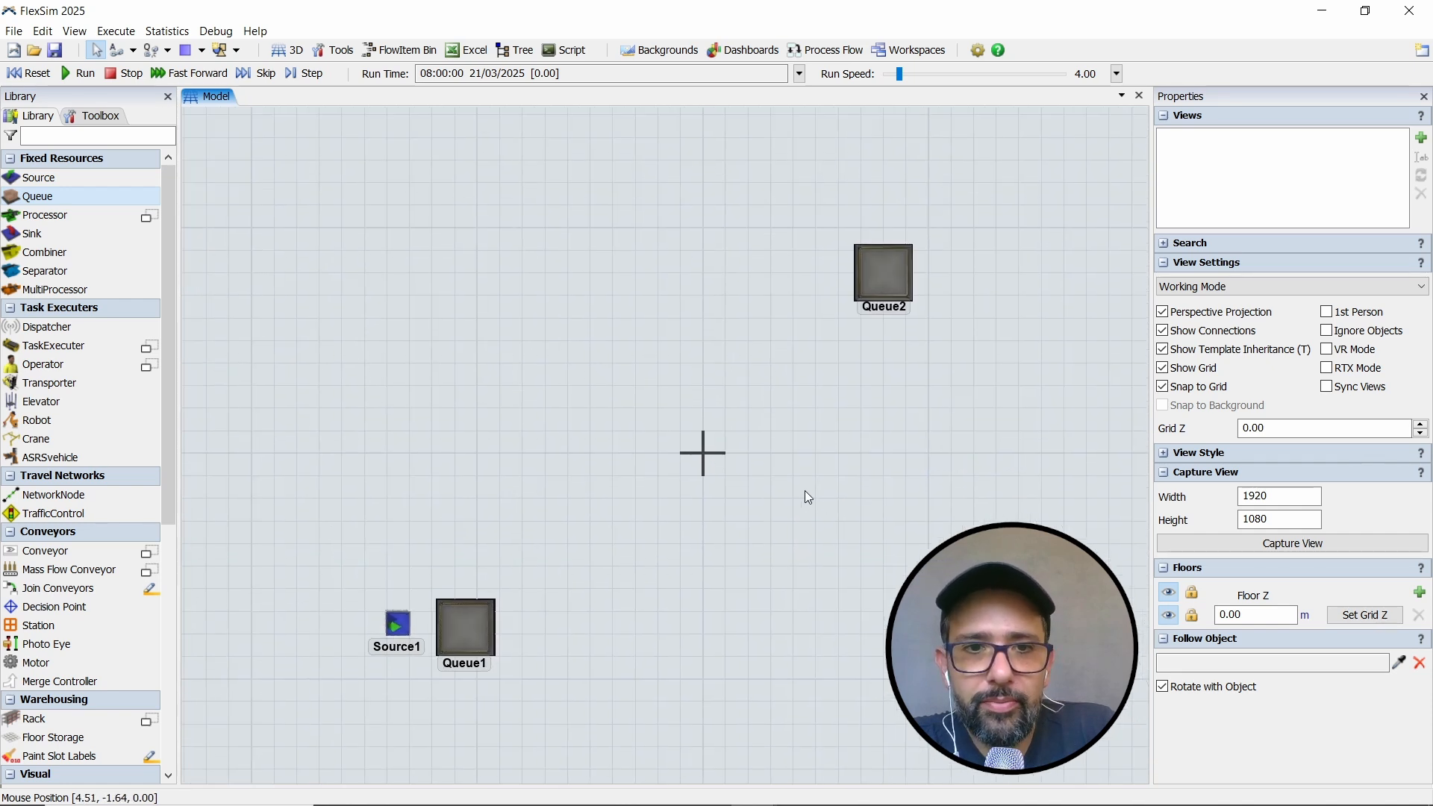
# - Add an Operator next to Queue1, on the side facing away from Source1
pyautogui.scroll(2, 750, 505)
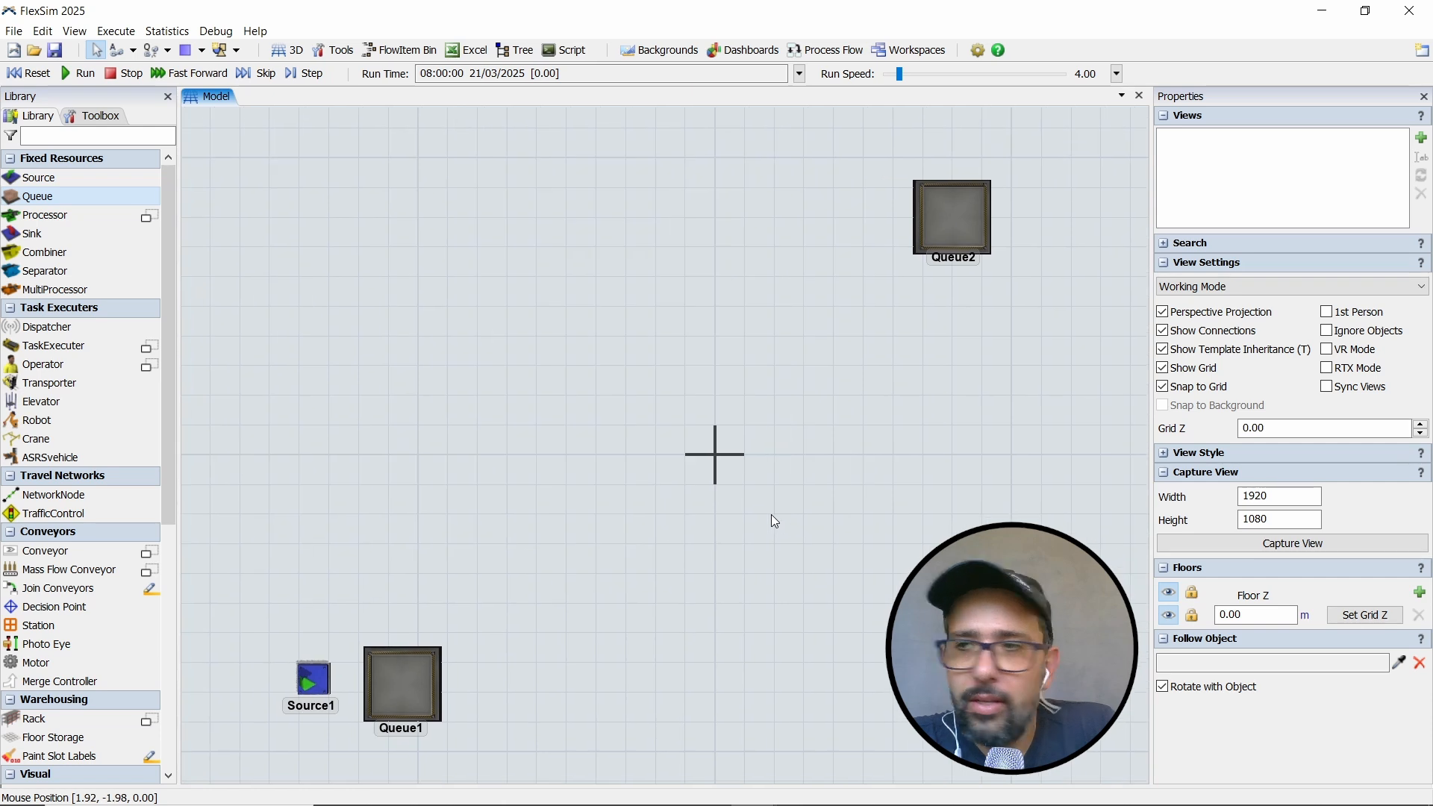
pyautogui.moveTo(772, 514); pyautogui.dragTo(773, 505)
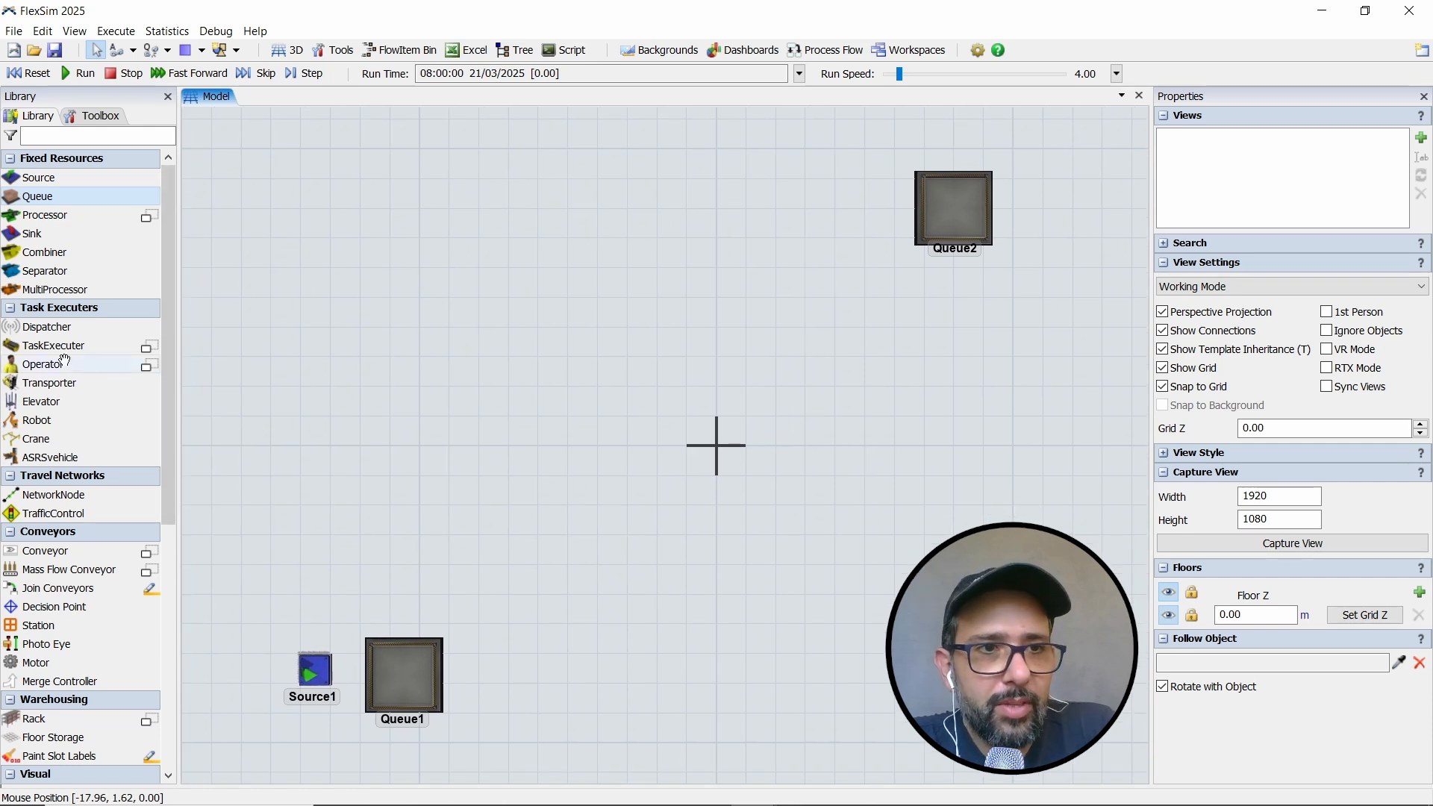
pyautogui.moveTo(60, 359); pyautogui.dragTo(515, 623)
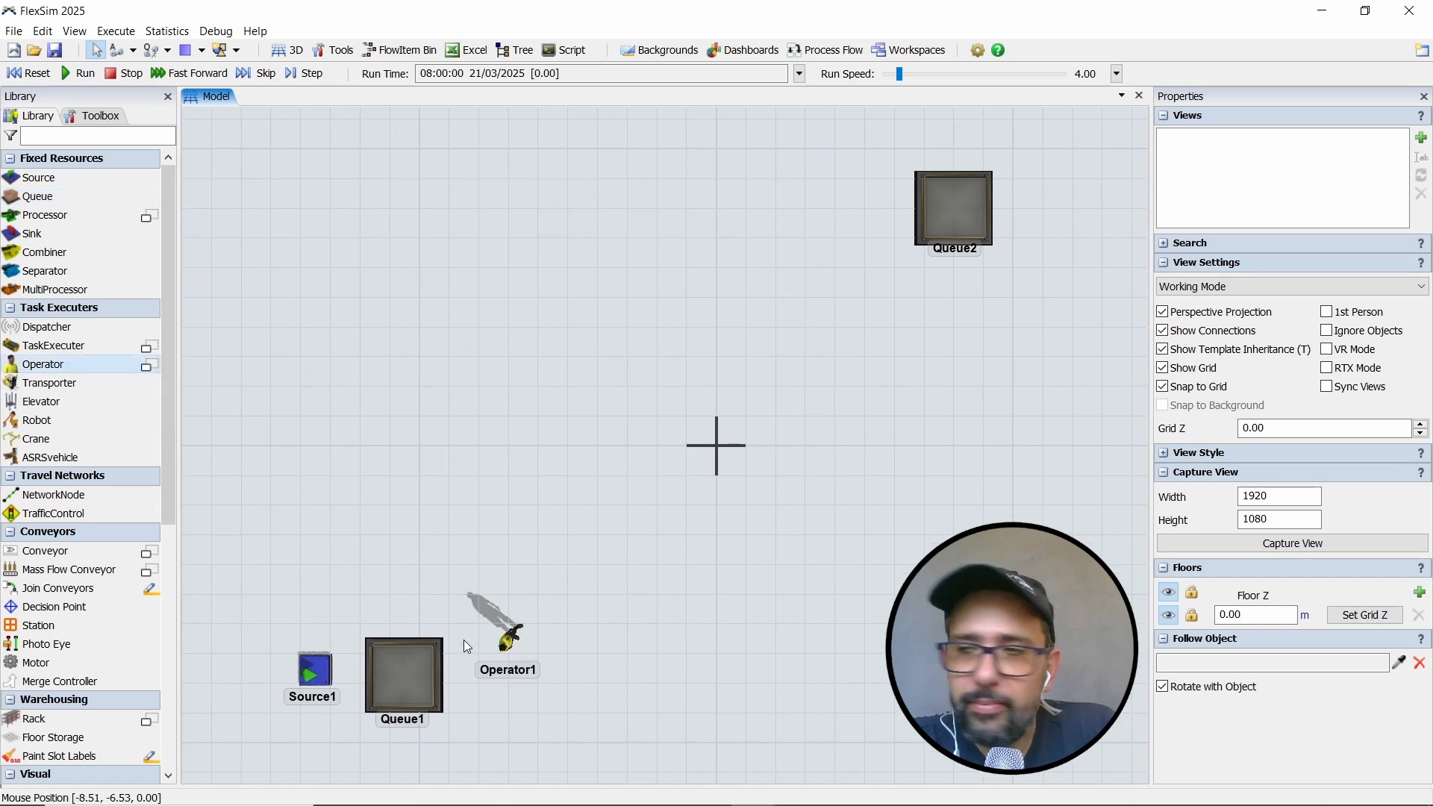
# - Connect Source1's output to Queue1 and Queue1's output to Queue2
pyautogui.scroll(3, 450, 603)
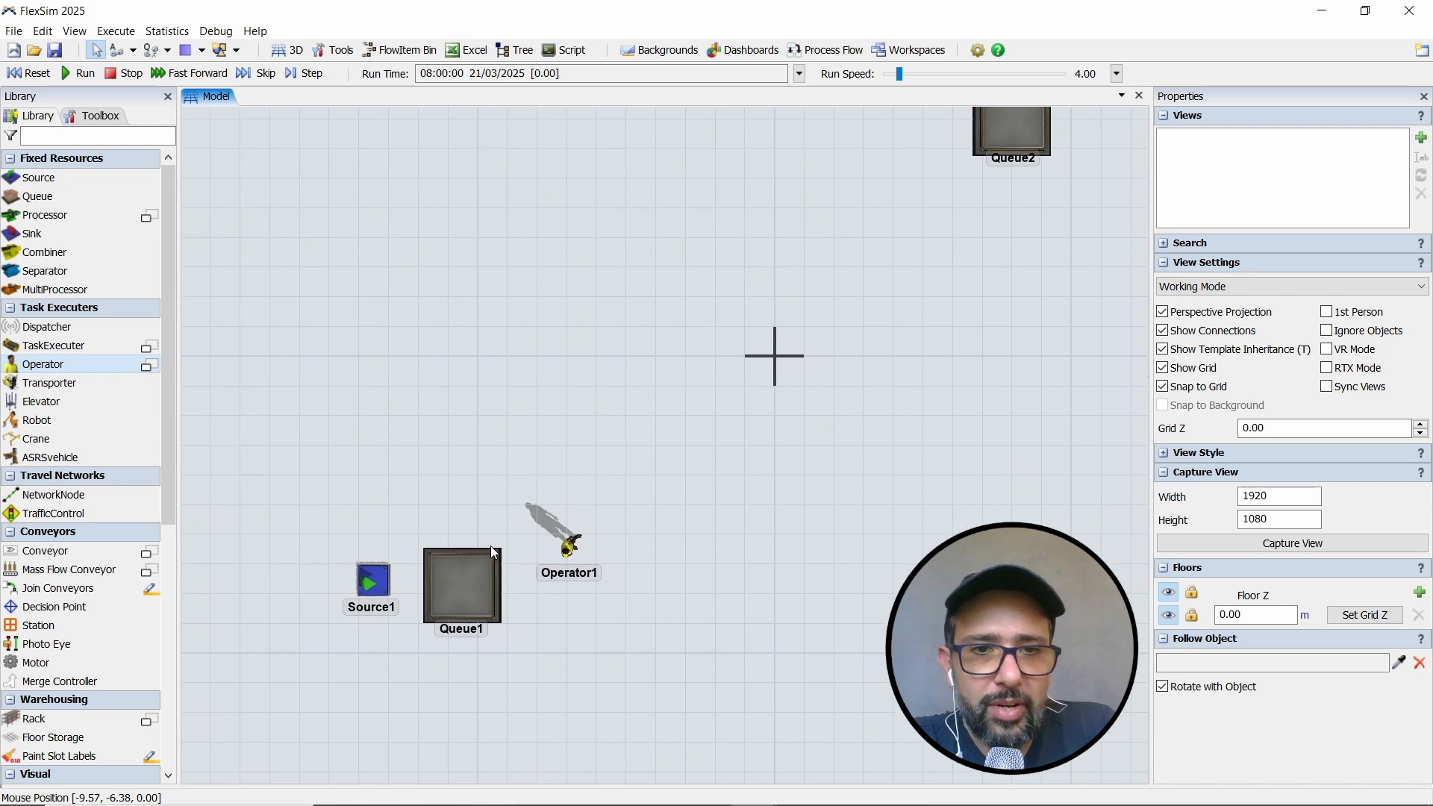
pyautogui.moveTo(491, 473); pyautogui.dragTo(640, 233)
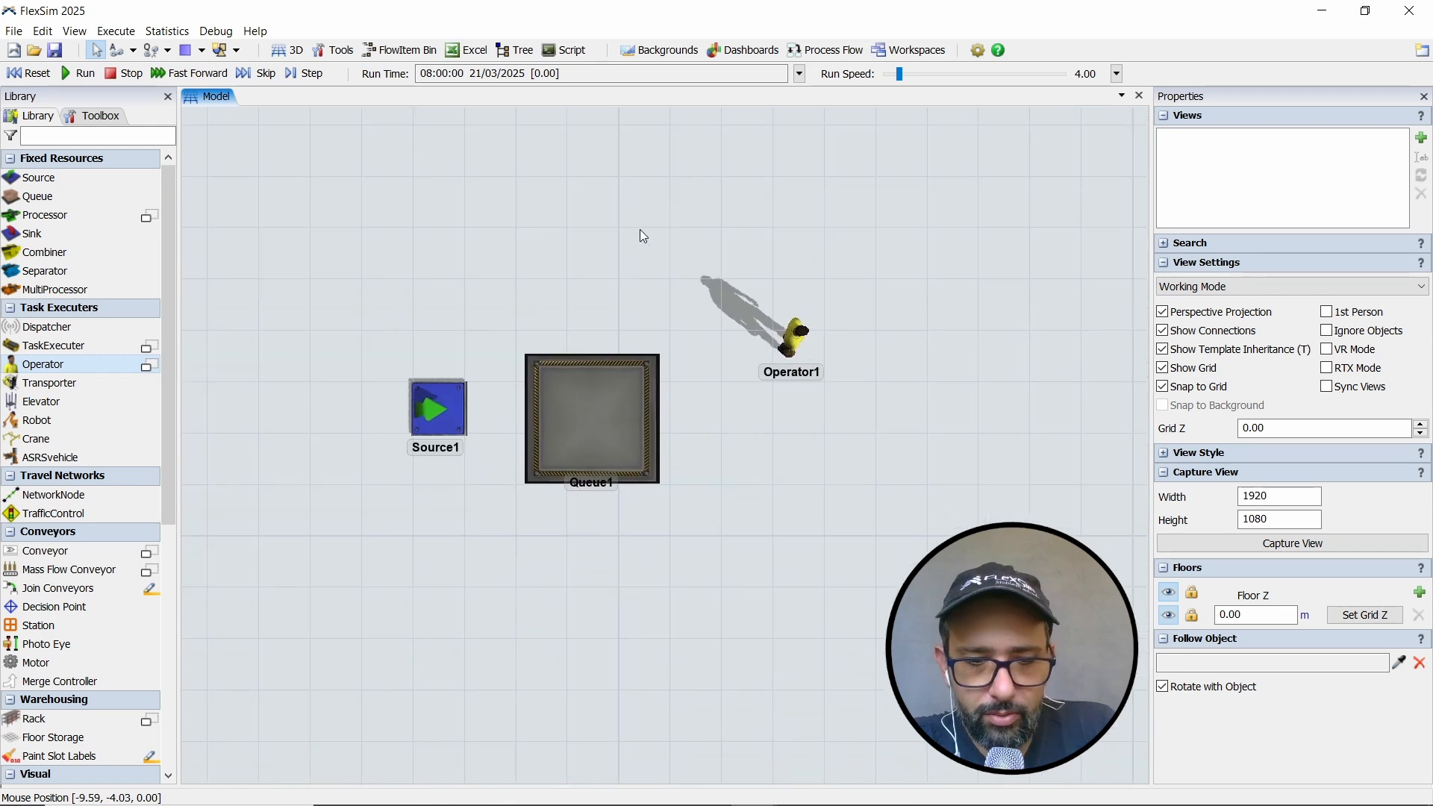
pyautogui.click(439, 410)
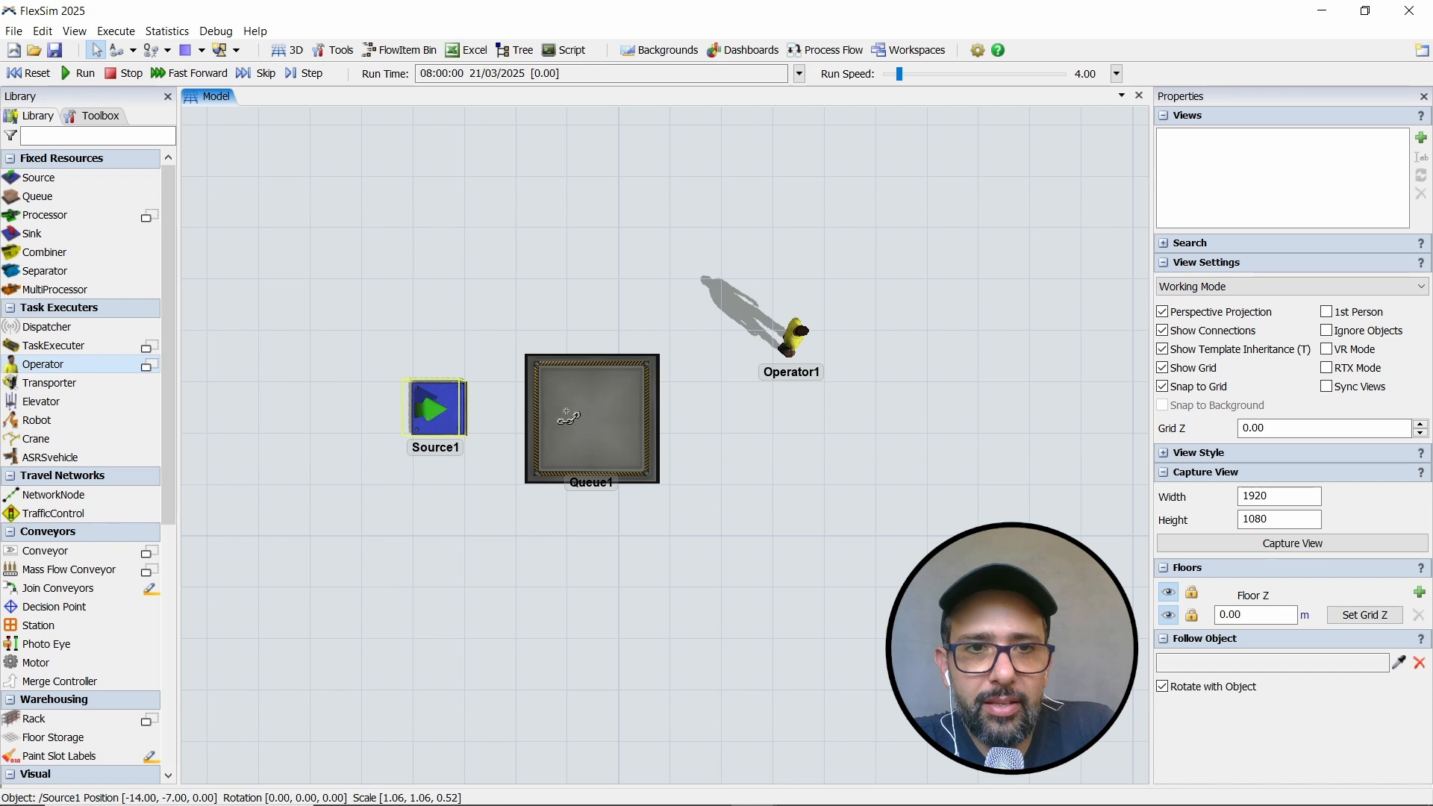
pyautogui.click(582, 414)
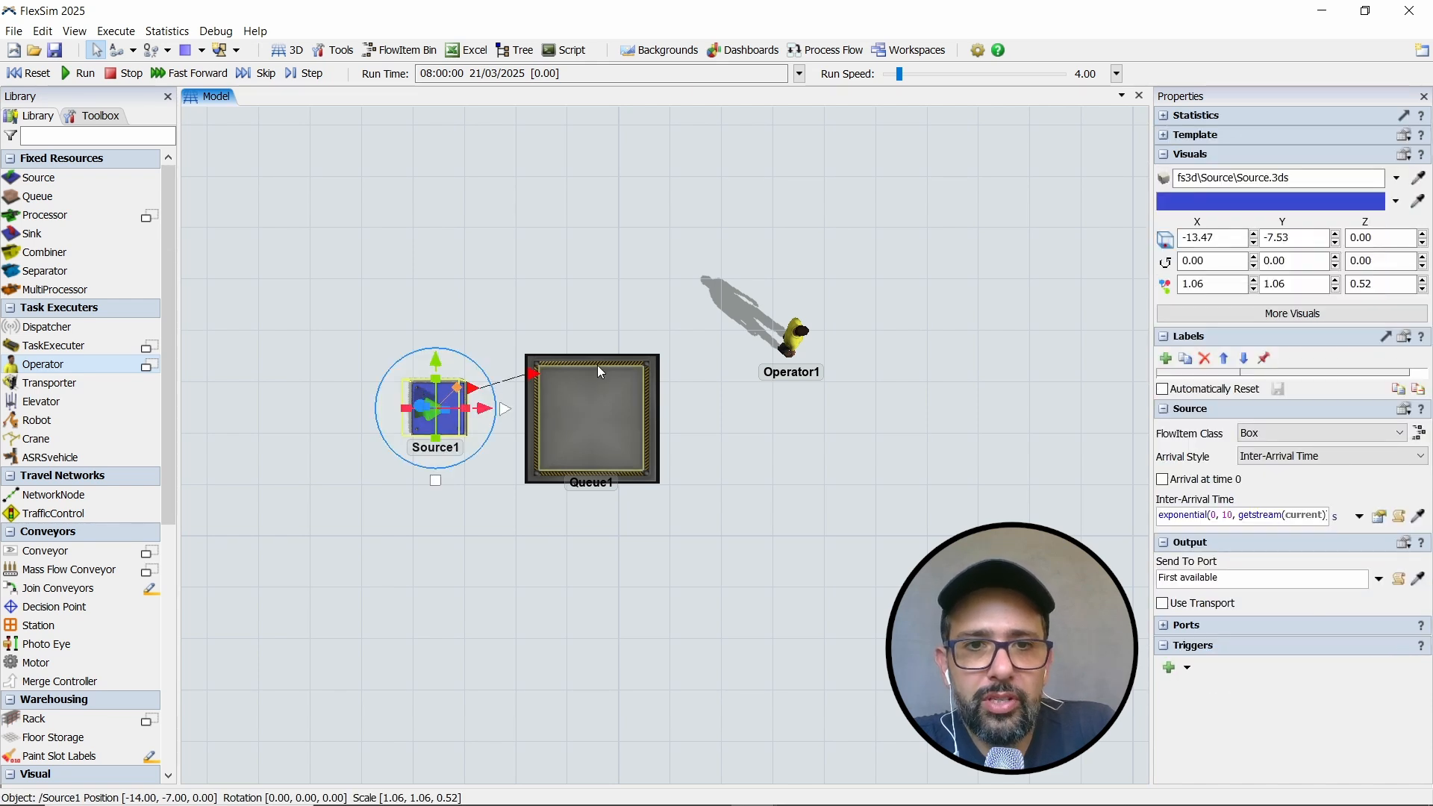
pyautogui.moveTo(732, 414); pyautogui.dragTo(906, 218)
pyautogui.scroll(-4, 589, 625)
pyautogui.scroll(-2, 563, 617)
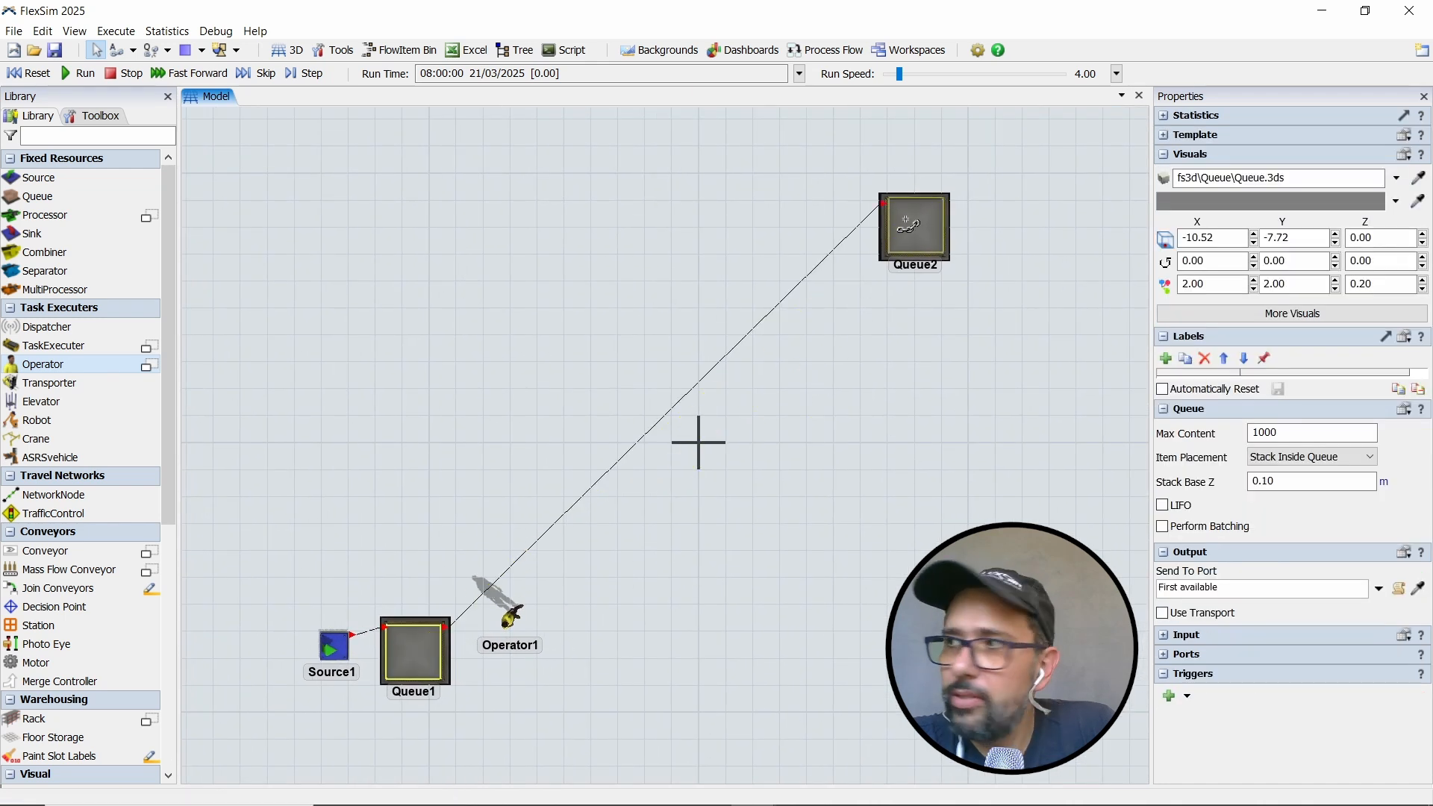
# - Create a center port connection between Queue1 and Operator1
pyautogui.moveTo(812, 457); pyautogui.dragTo(835, 452)
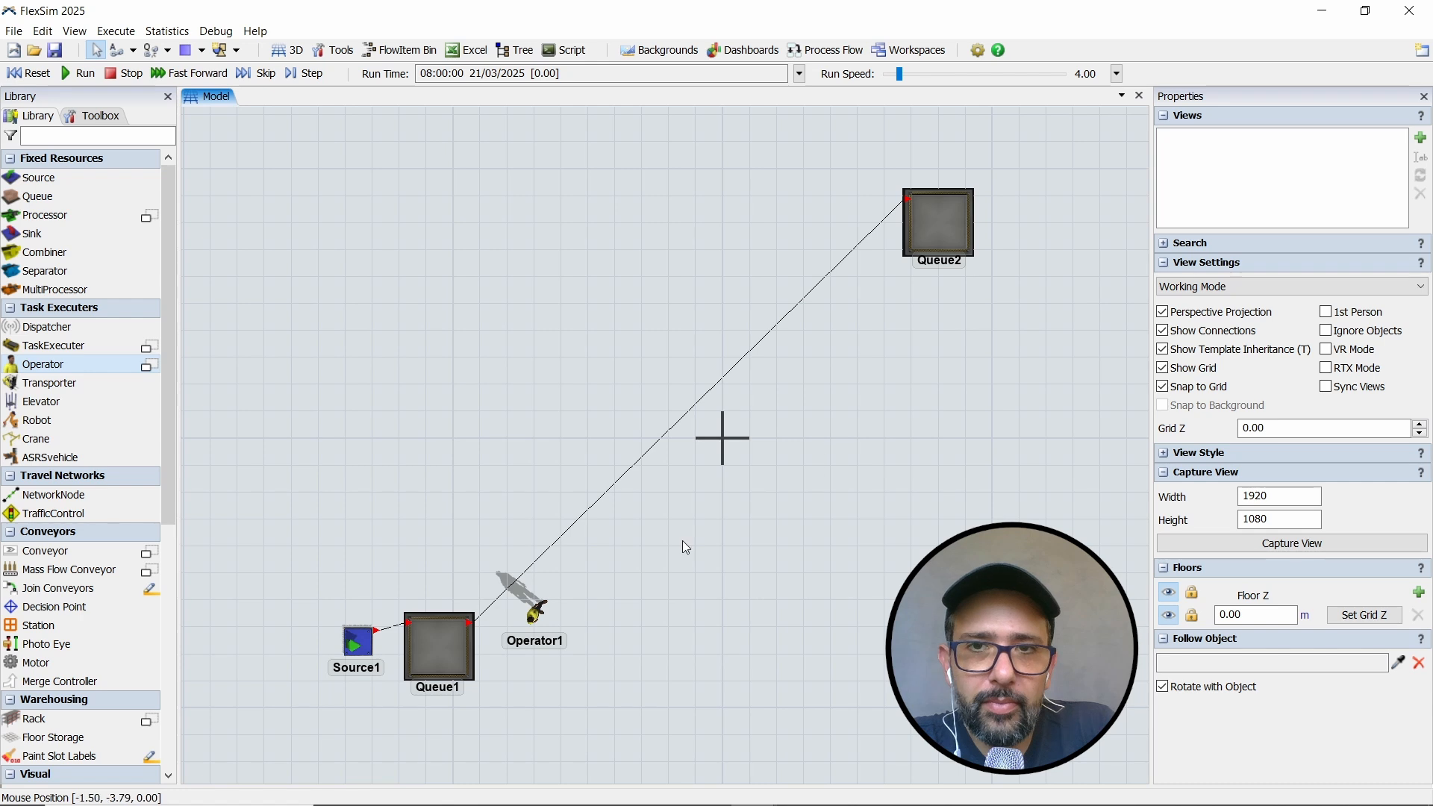
pyautogui.scroll(3, 624, 587)
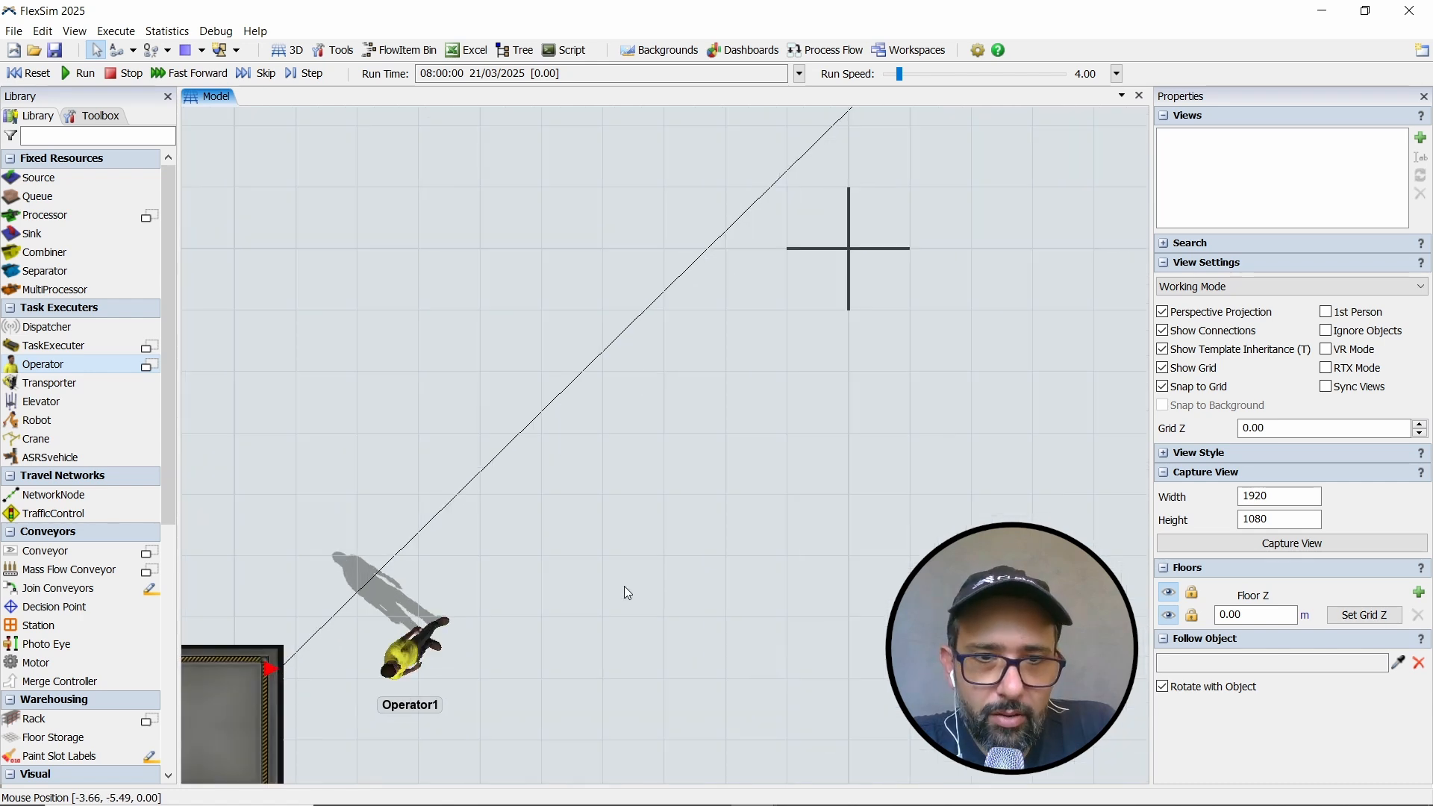
pyautogui.moveTo(624, 585); pyautogui.dragTo(843, 377)
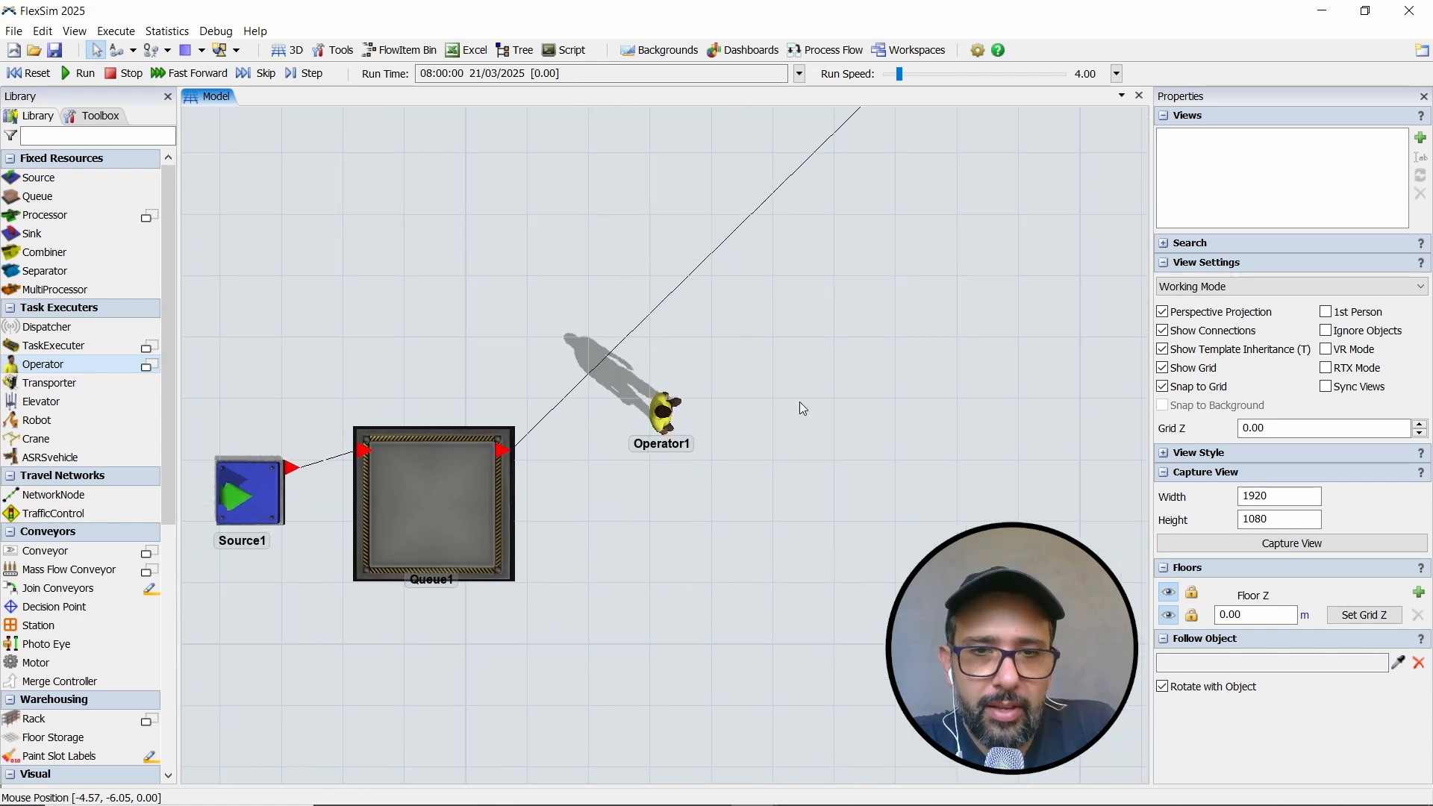
pyautogui.click(423, 513)
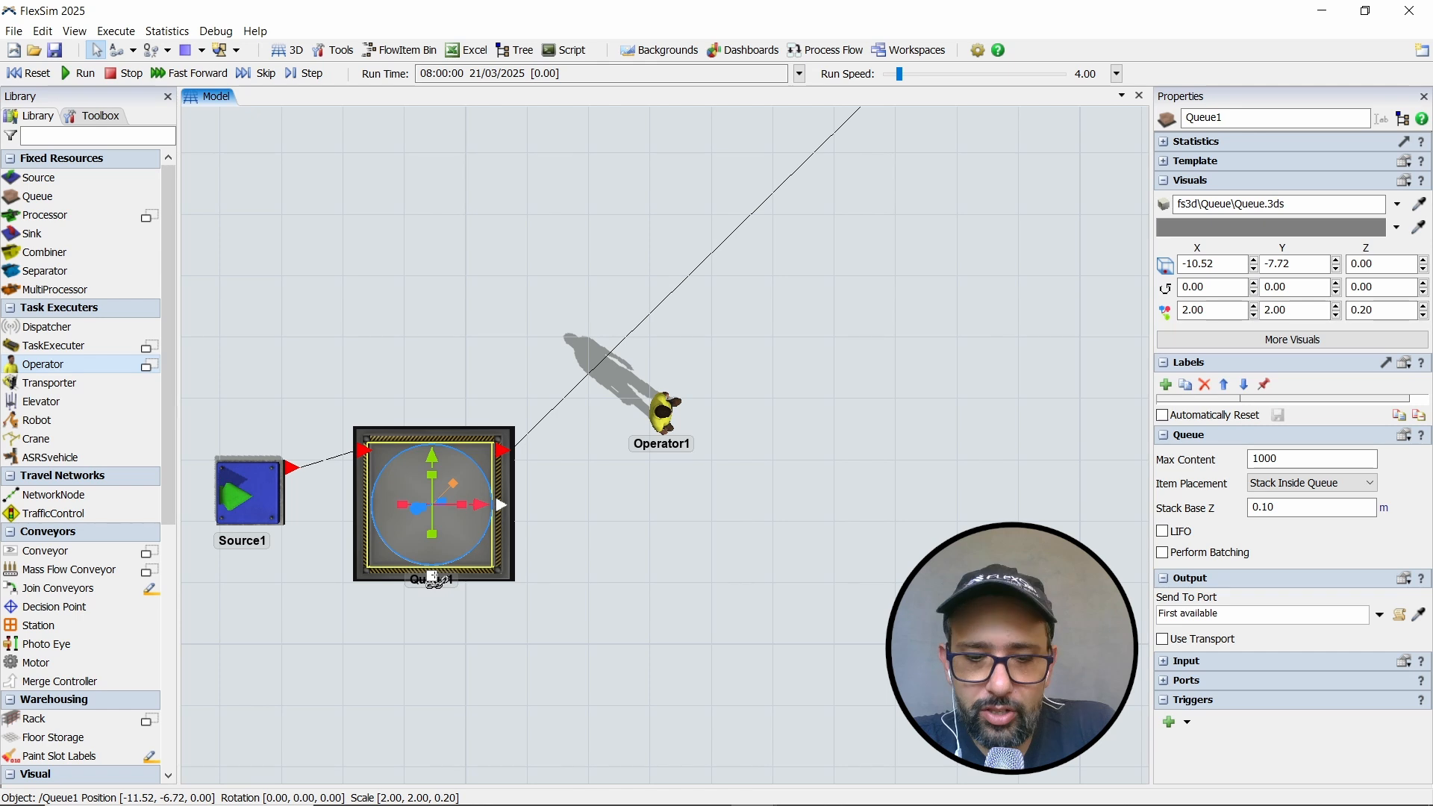
pyautogui.moveTo(433, 579); pyautogui.dragTo(655, 423)
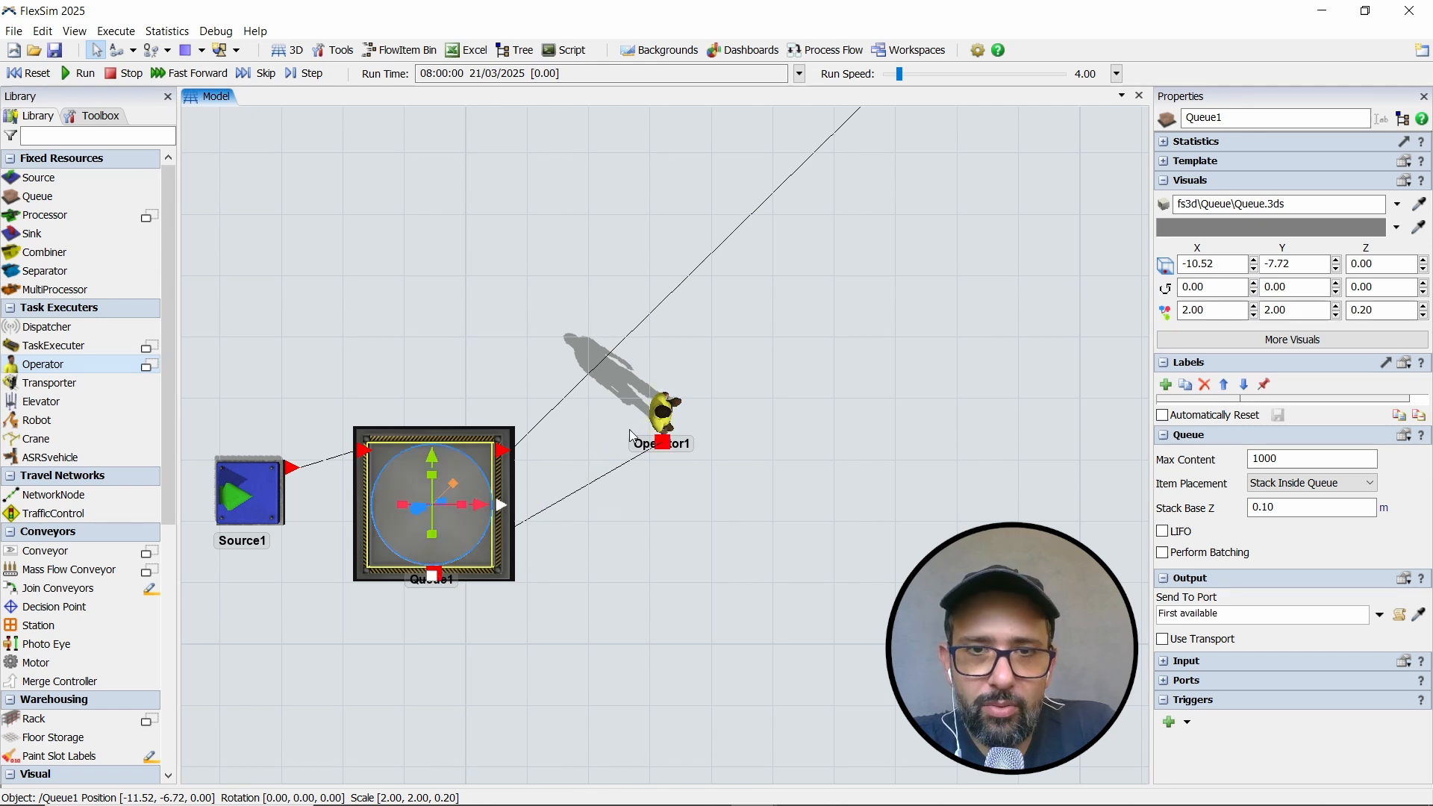
pyautogui.click(615, 524)
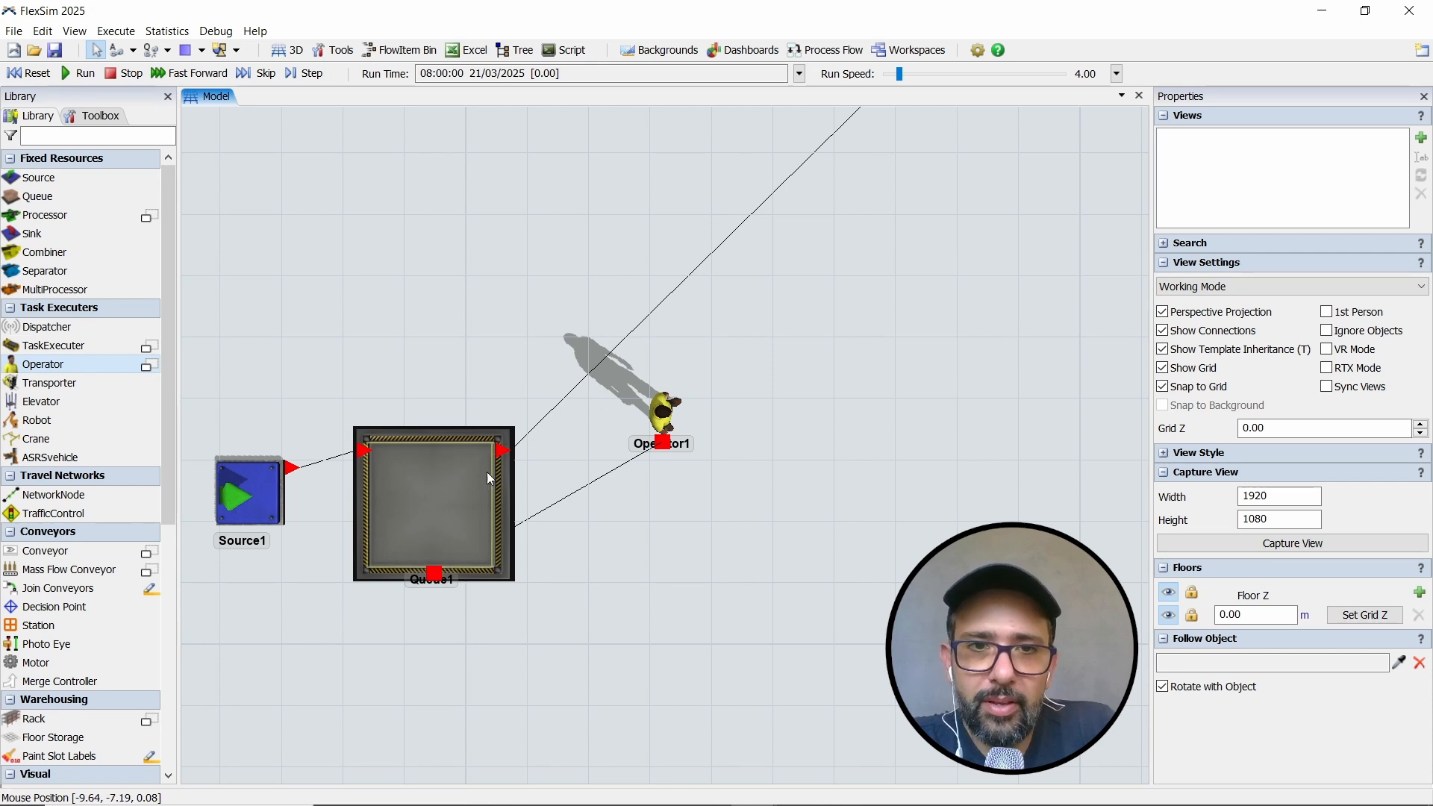
# - Enable Use Transport for Queue1's output, keeping current.centerObjects[1] as the transport reference
pyautogui.click(471, 491)
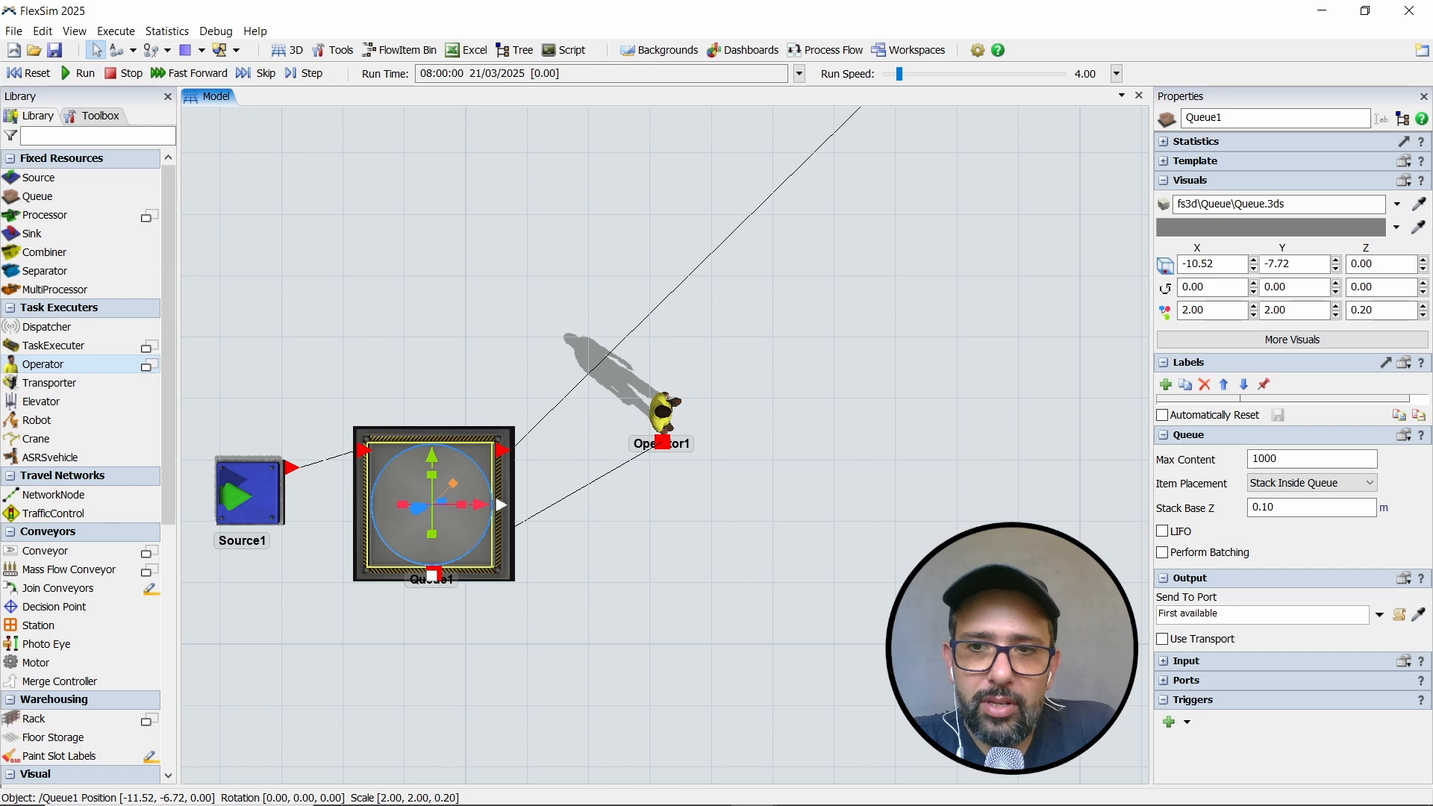
pyautogui.click(1163, 639)
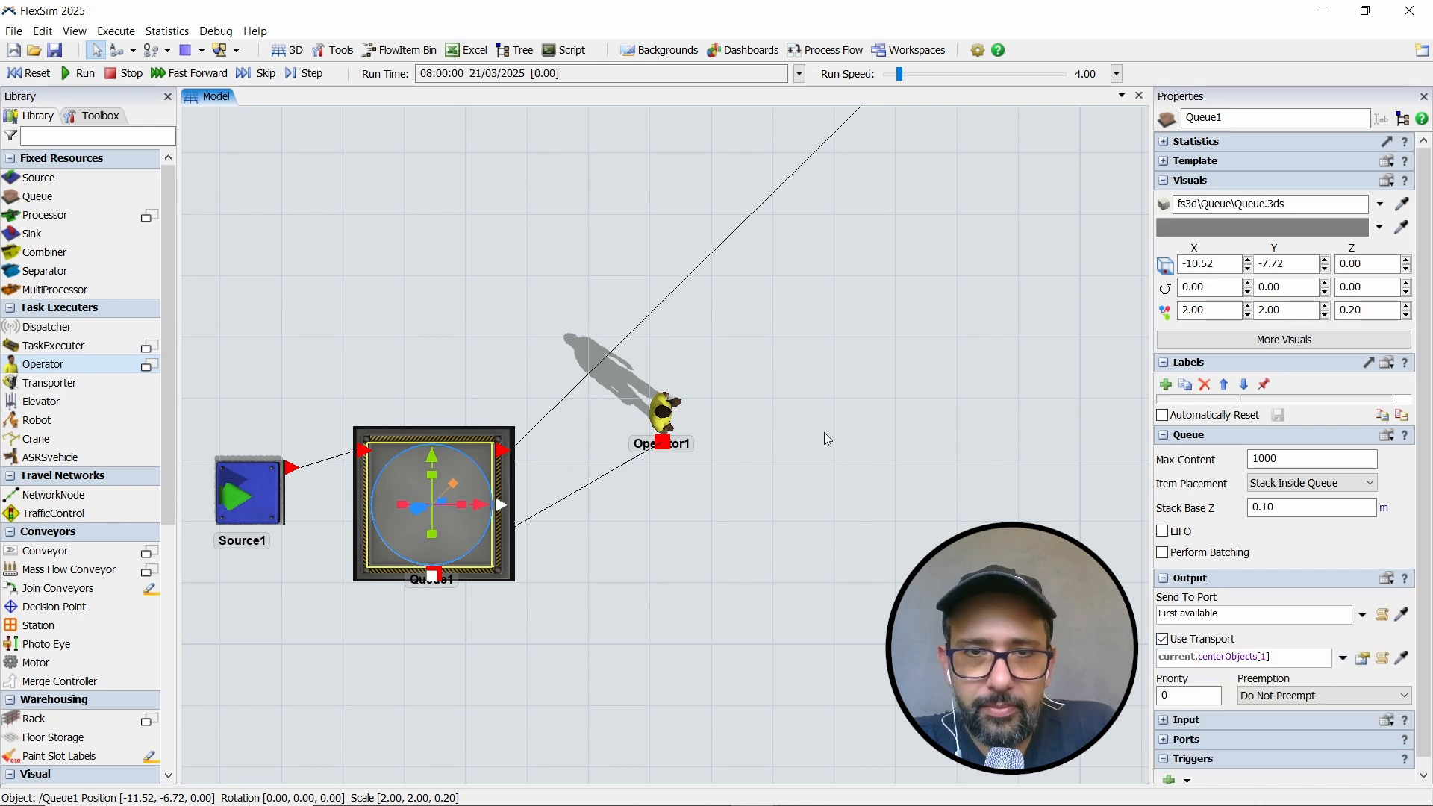
pyautogui.click(794, 519)
# - Move Queue2 closer to Queue1, to X 3, Y 4
pyautogui.scroll(-5, 794, 519)
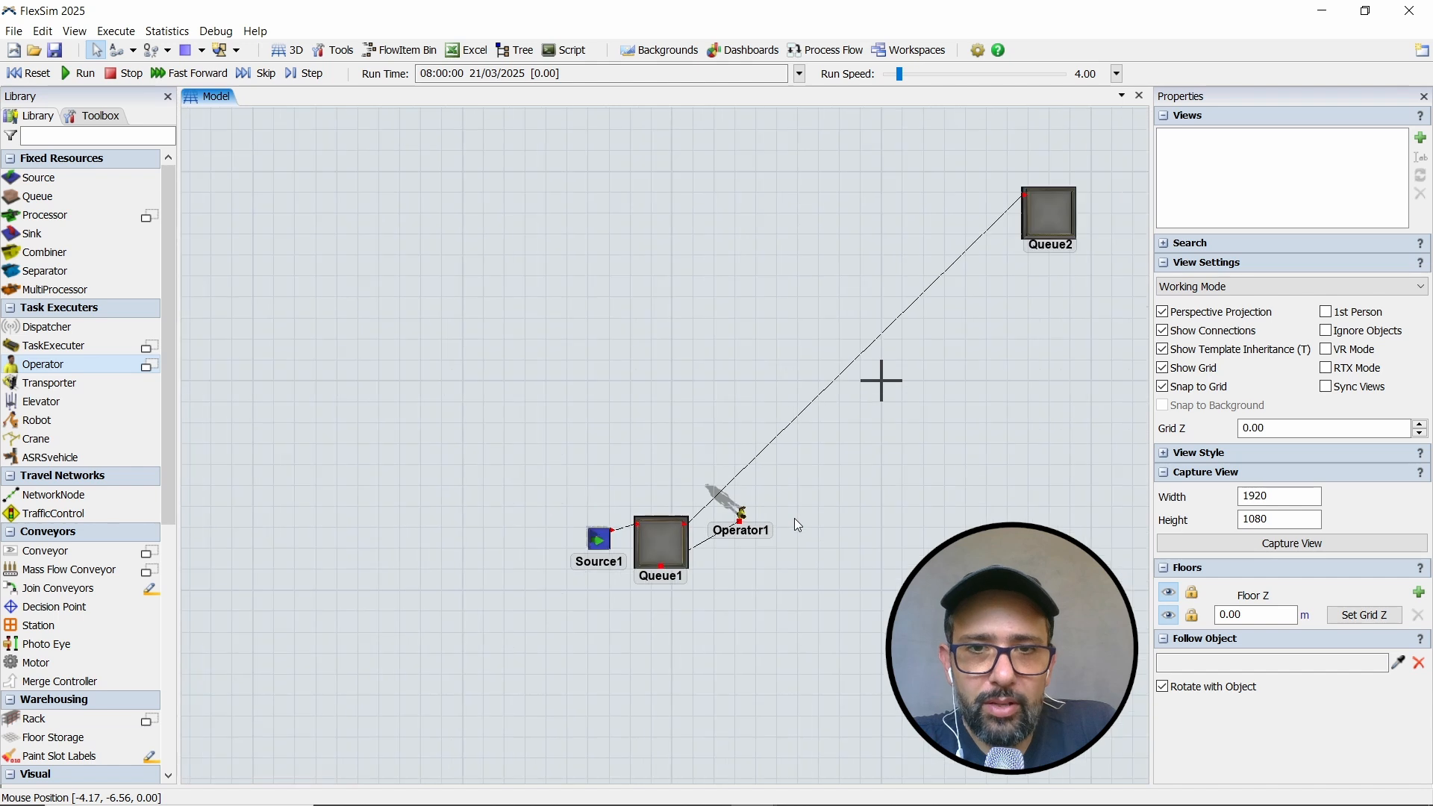
pyautogui.moveTo(794, 518); pyautogui.dragTo(604, 589)
pyautogui.scroll(3, 589, 599)
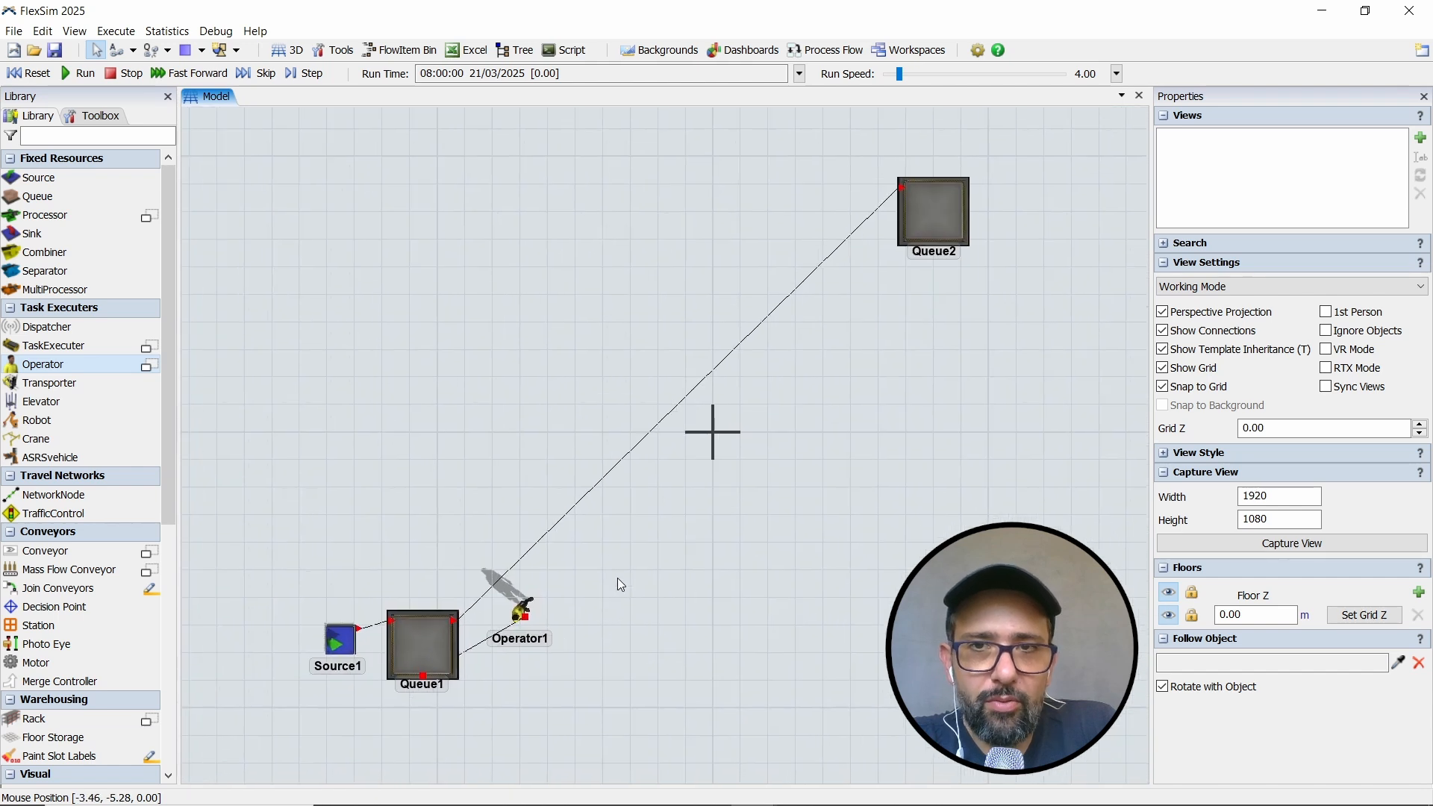
pyautogui.moveTo(932, 212); pyautogui.dragTo(796, 321)
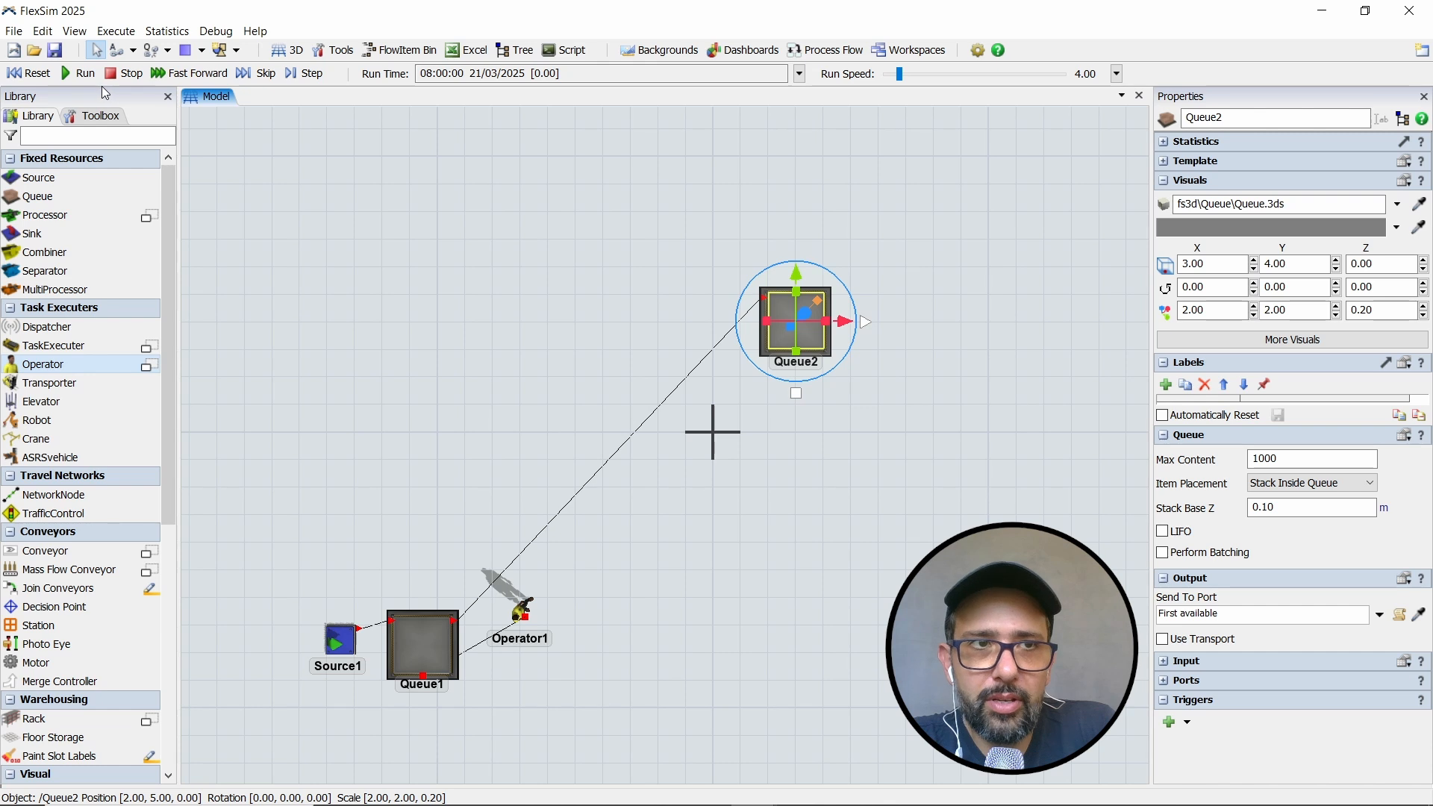
# - Reset and run the simulation to watch Operator1 carry boxes from Queue1 to Queue2
pyautogui.click(32, 74)
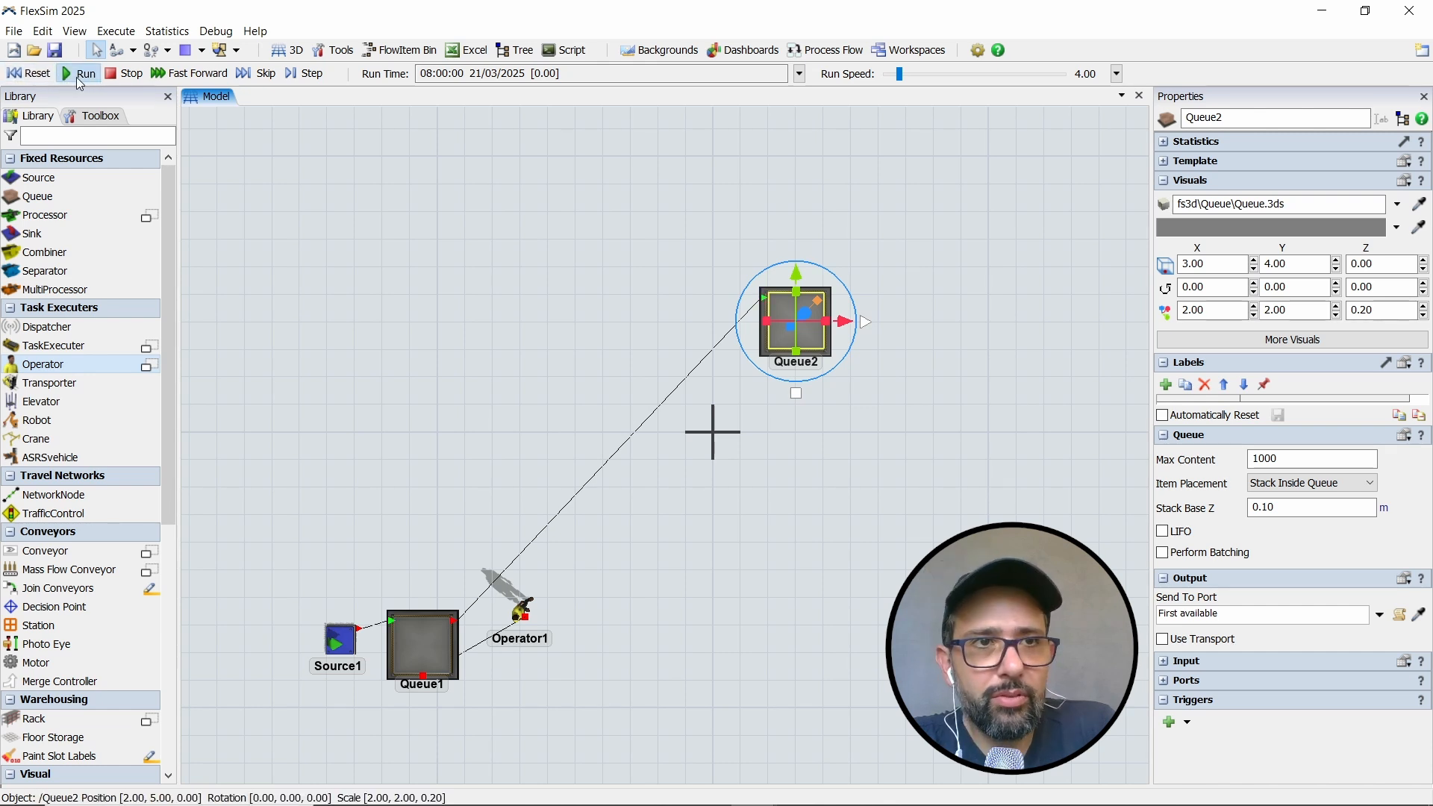
pyautogui.scroll(2, 539, 423)
pyautogui.moveTo(548, 396); pyautogui.dragTo(562, 370)
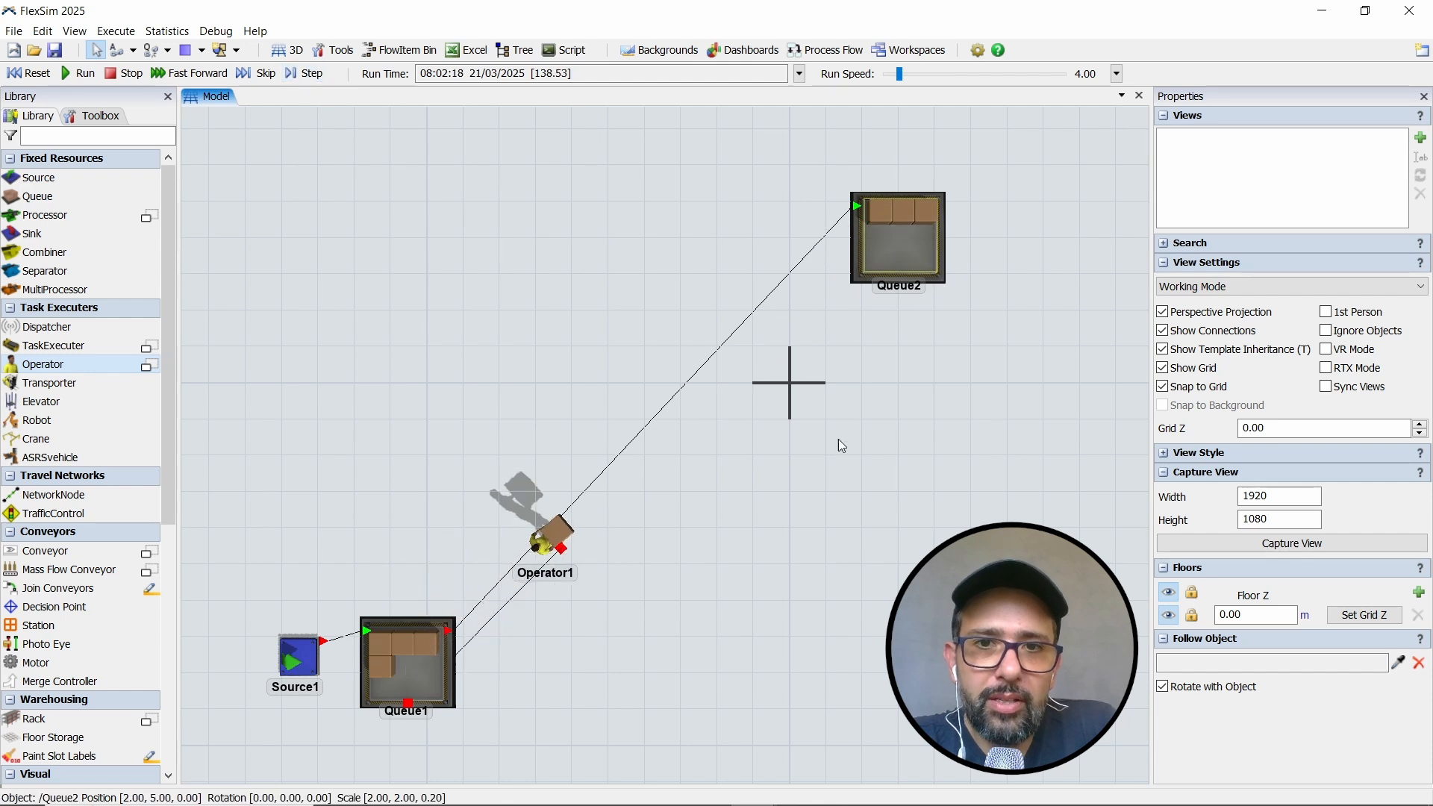
# - Move Queue2 nearer to Queue1, to about X -0.42, Y -2, while the simulation runs, and watch the operator's trips
pyautogui.moveTo(926, 263); pyautogui.dragTo(803, 481)
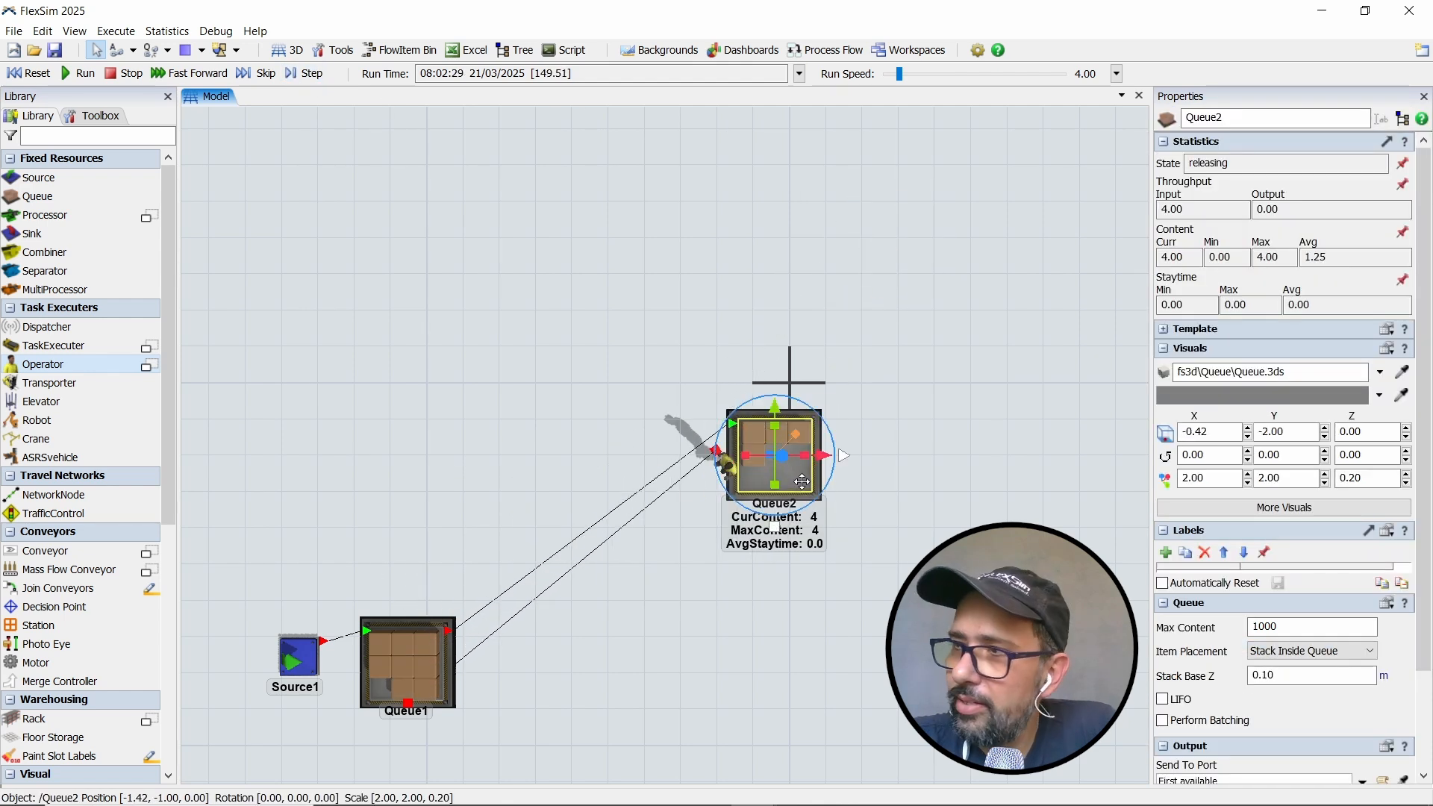
pyautogui.click(679, 553)
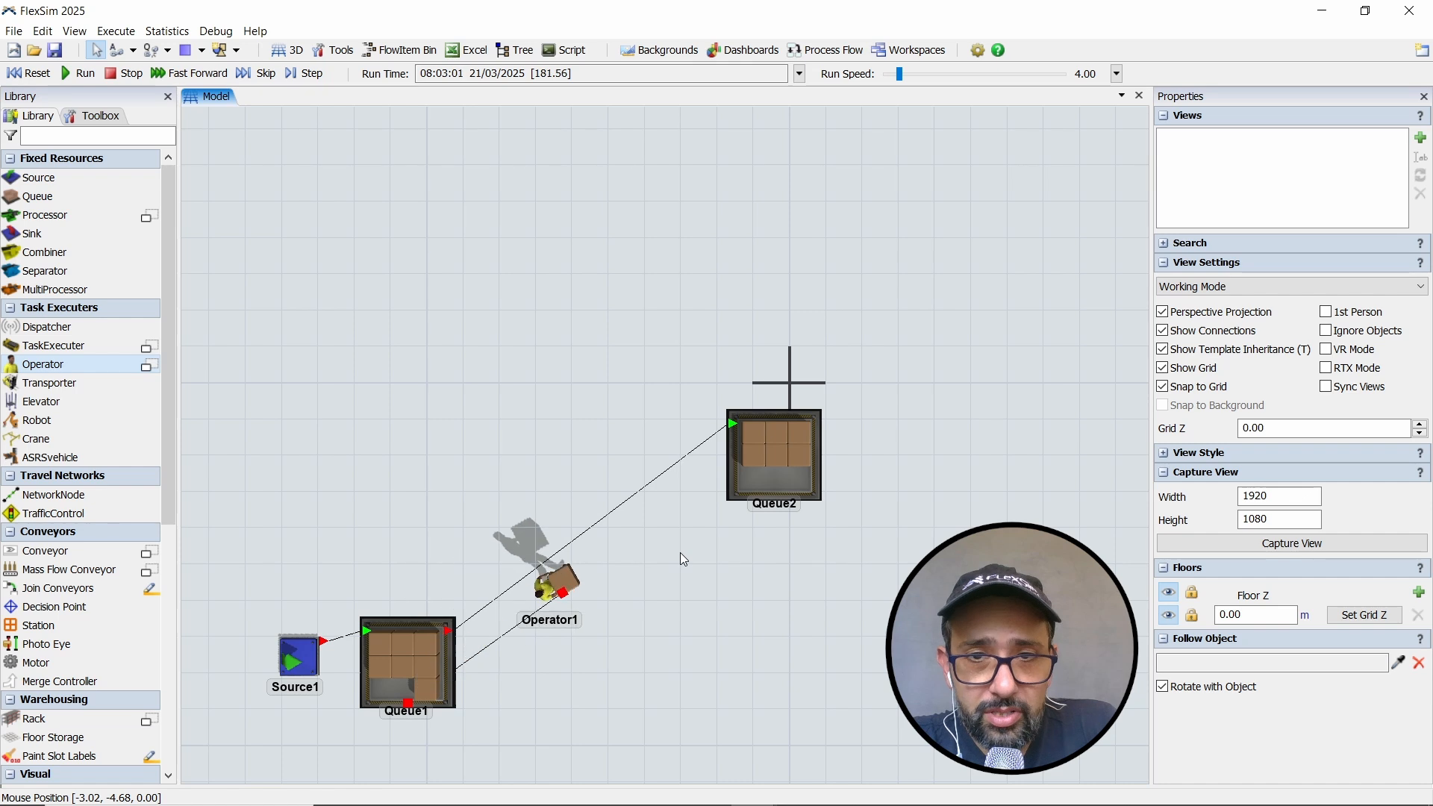
pyautogui.moveTo(679, 568); pyautogui.dragTo(900, 443)
pyautogui.scroll(3, 748, 494)
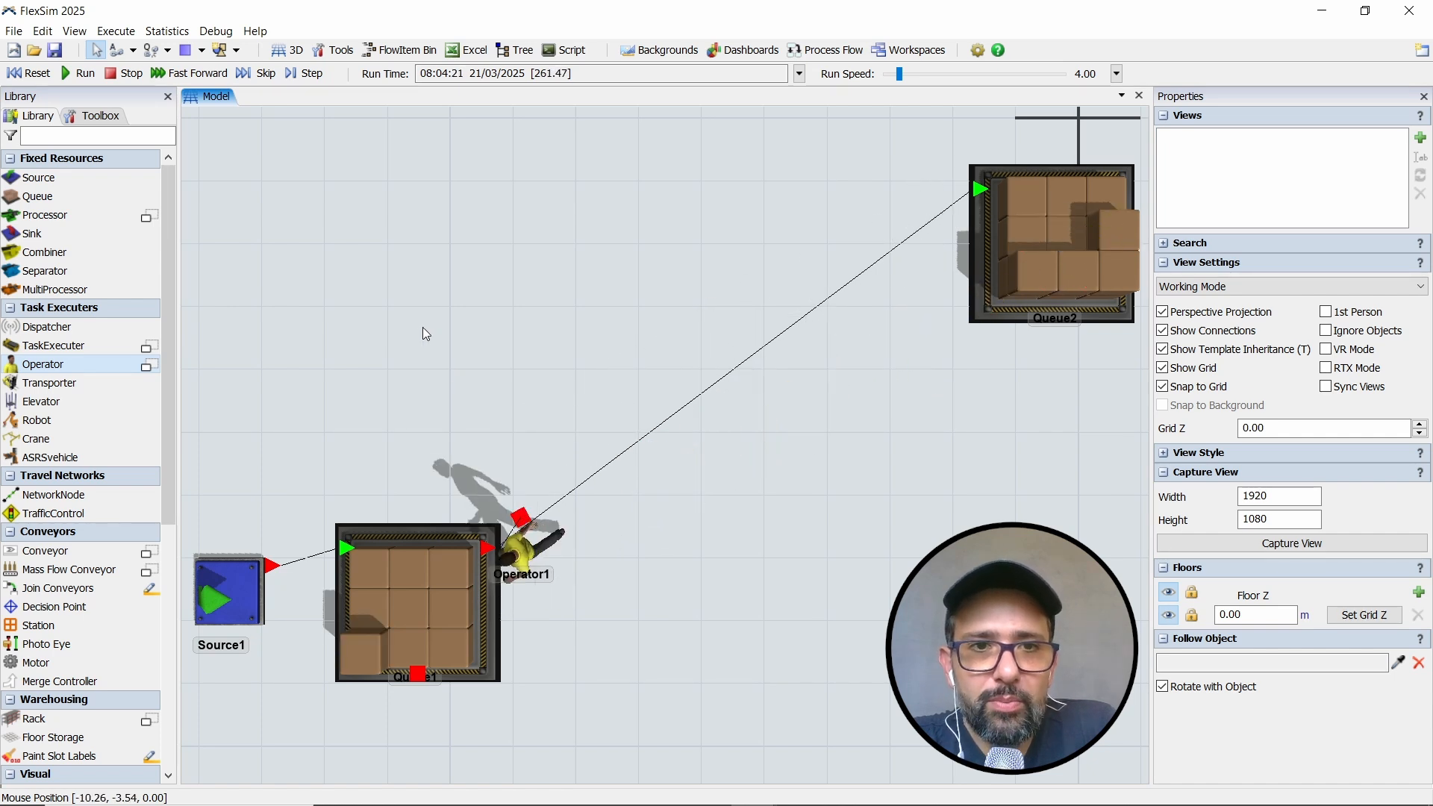
# - Reset the simulation and move Queue2 farther from Queue1, to X 4, Y 2
pyautogui.click(27, 73)
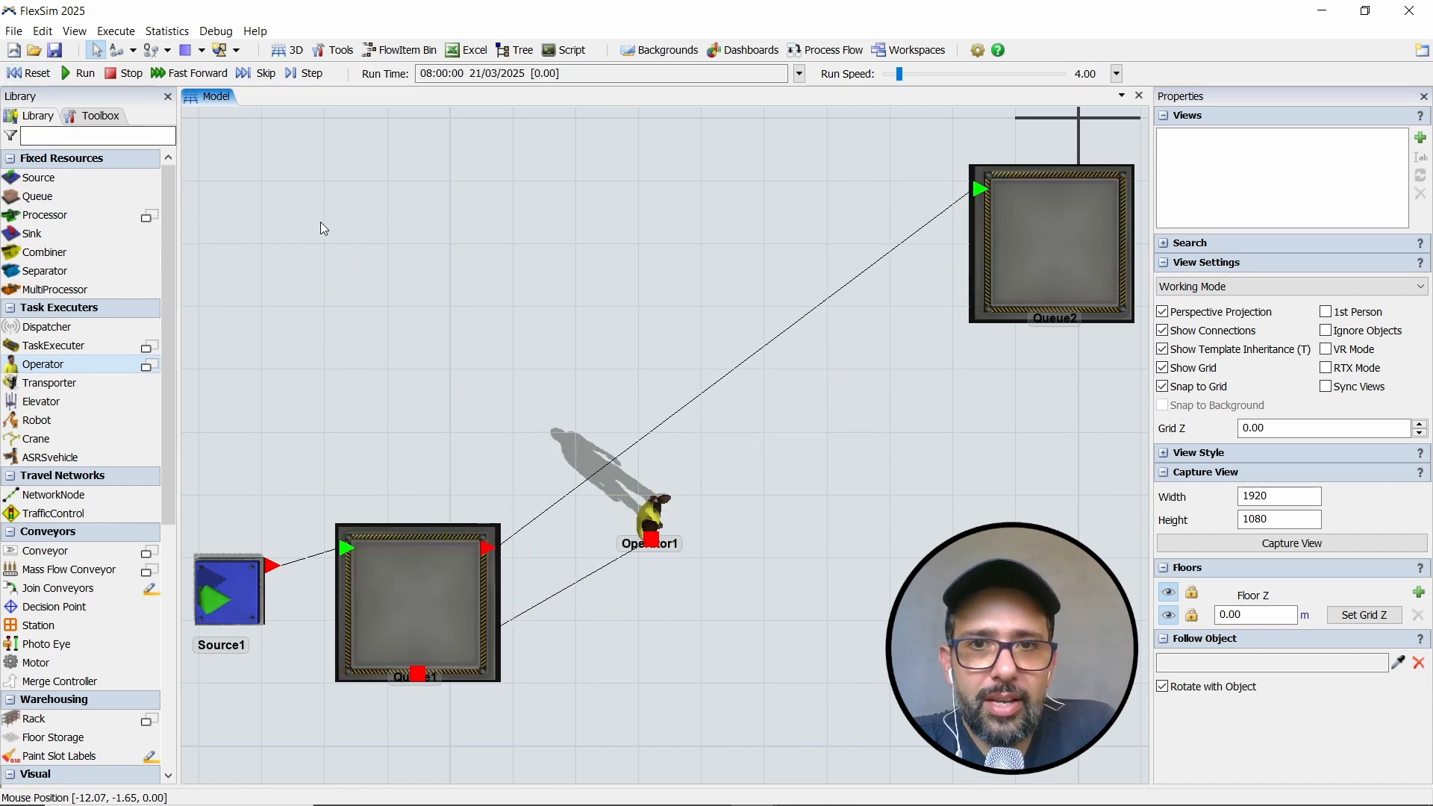
pyautogui.scroll(-3, 476, 293)
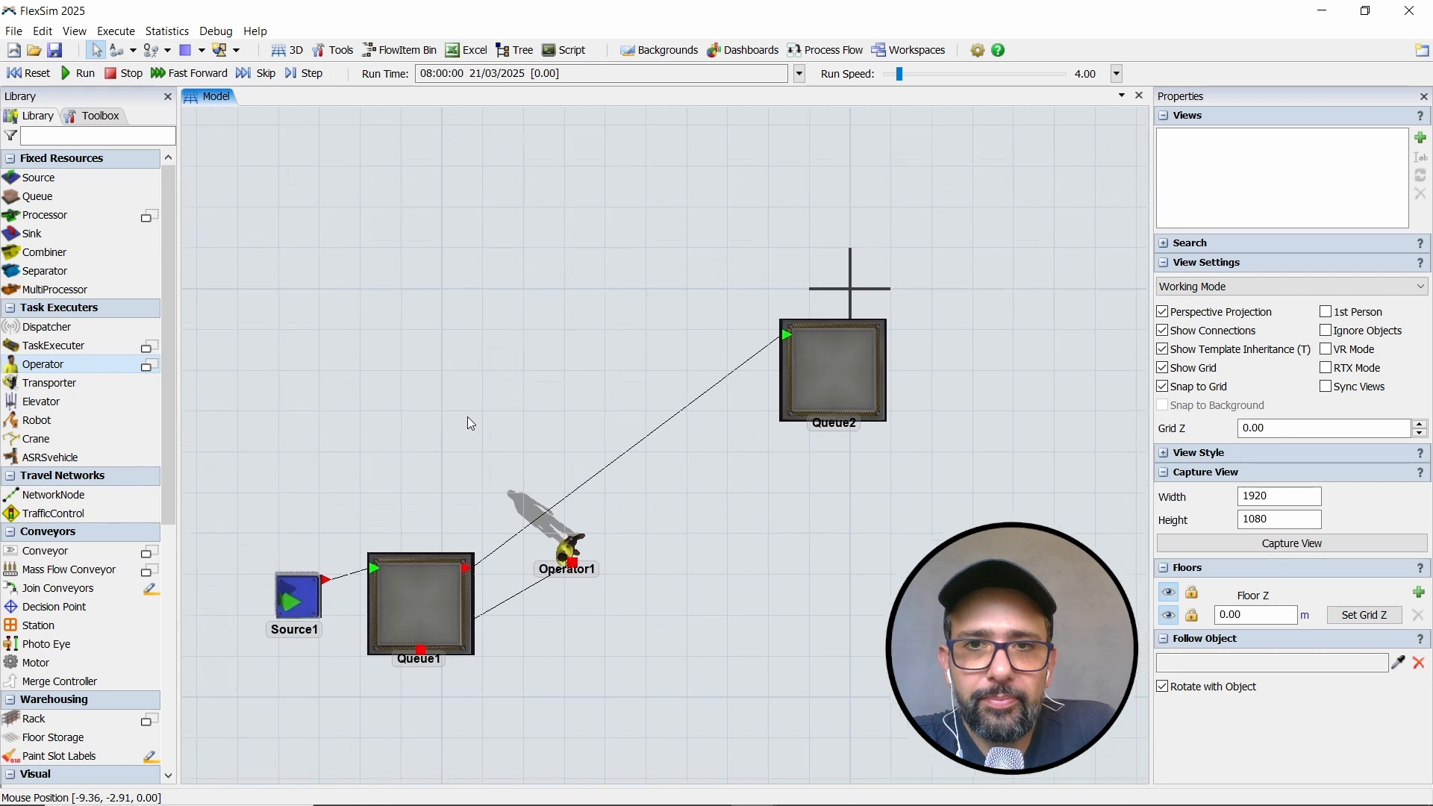
pyautogui.moveTo(467, 416); pyautogui.dragTo(471, 446)
pyautogui.click(788, 409)
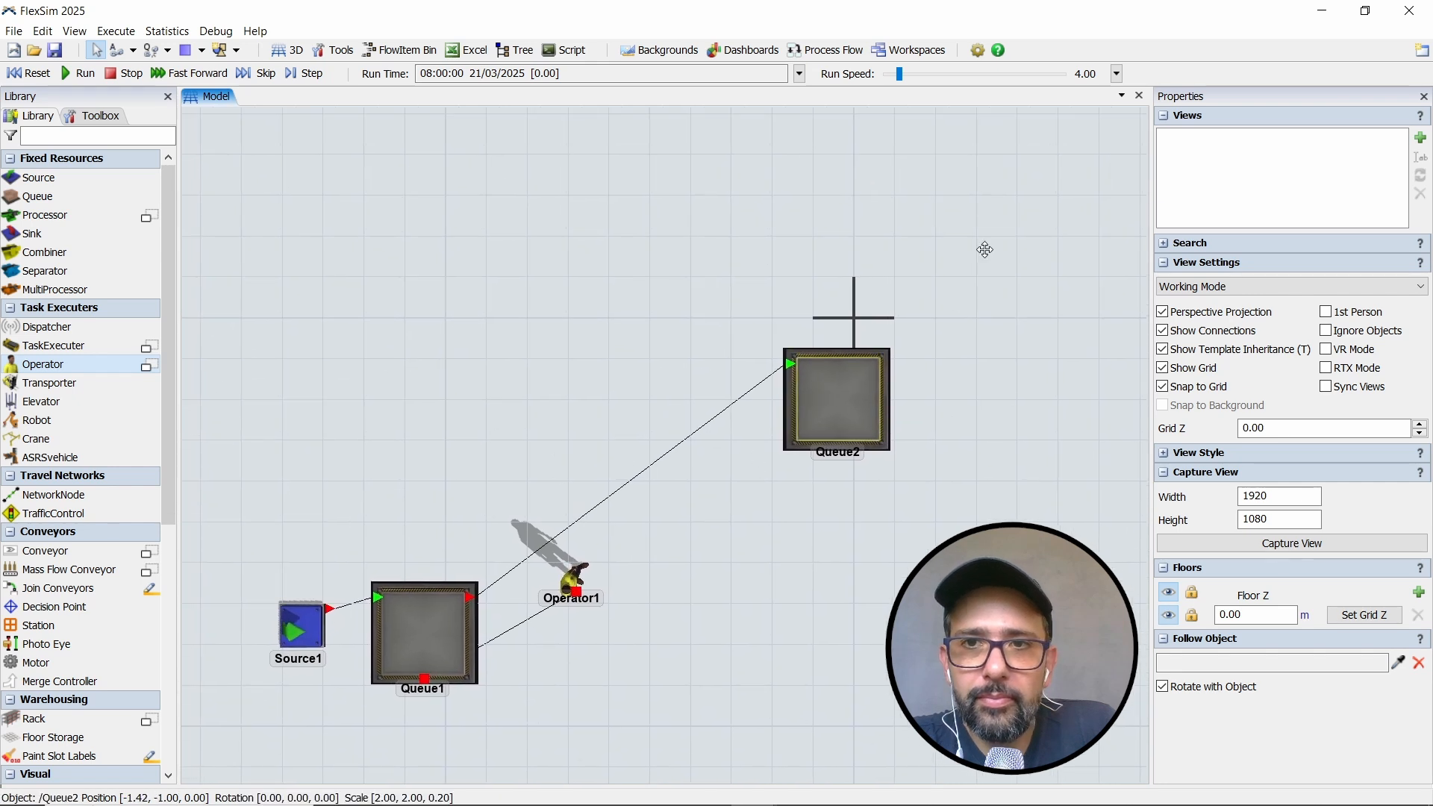
pyautogui.moveTo(985, 249); pyautogui.dragTo(989, 230)
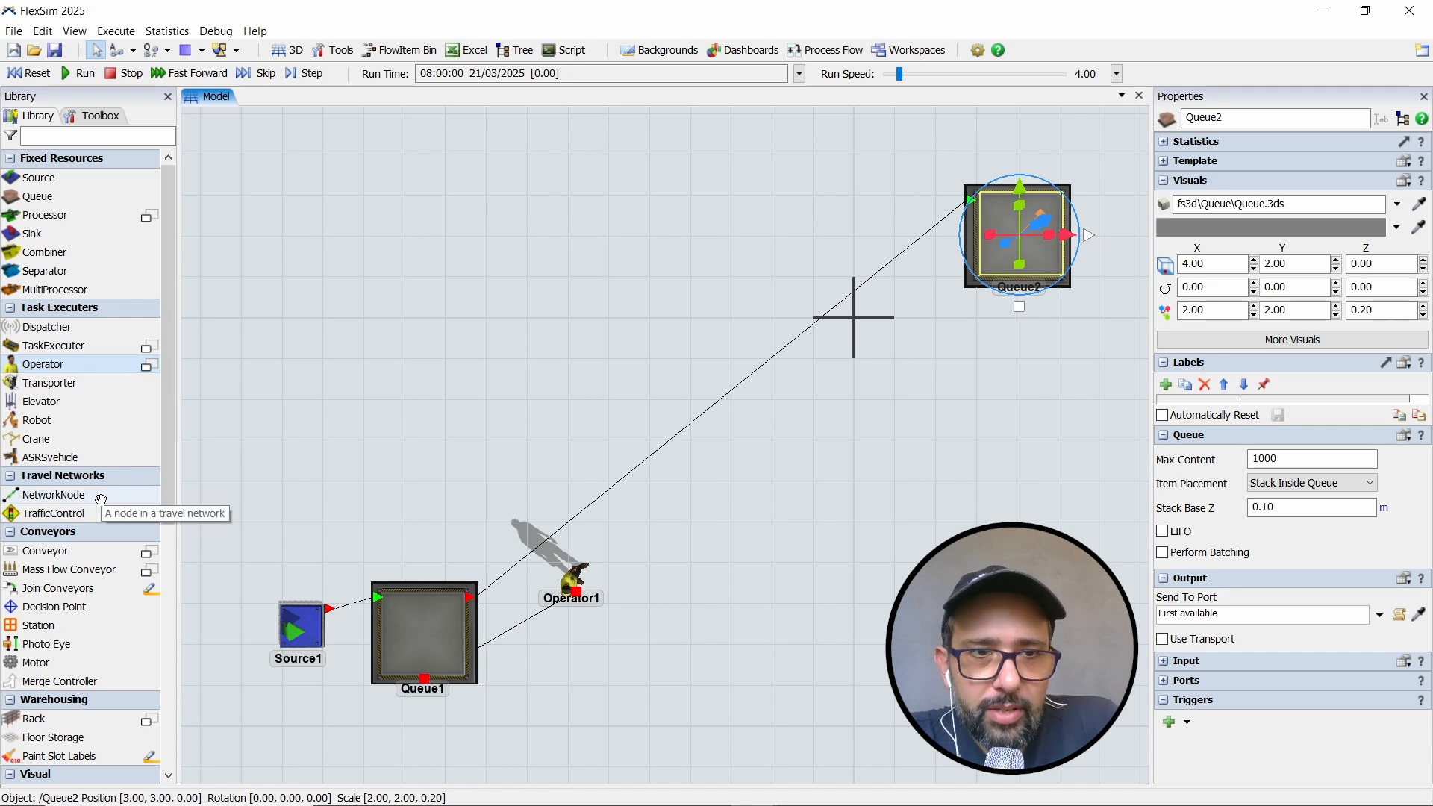
# - Place a NetworkNode at about X -8, Y 2, as the corner point of the operator's route between the queues
pyautogui.moveTo(101, 500); pyautogui.dragTo(421, 366)
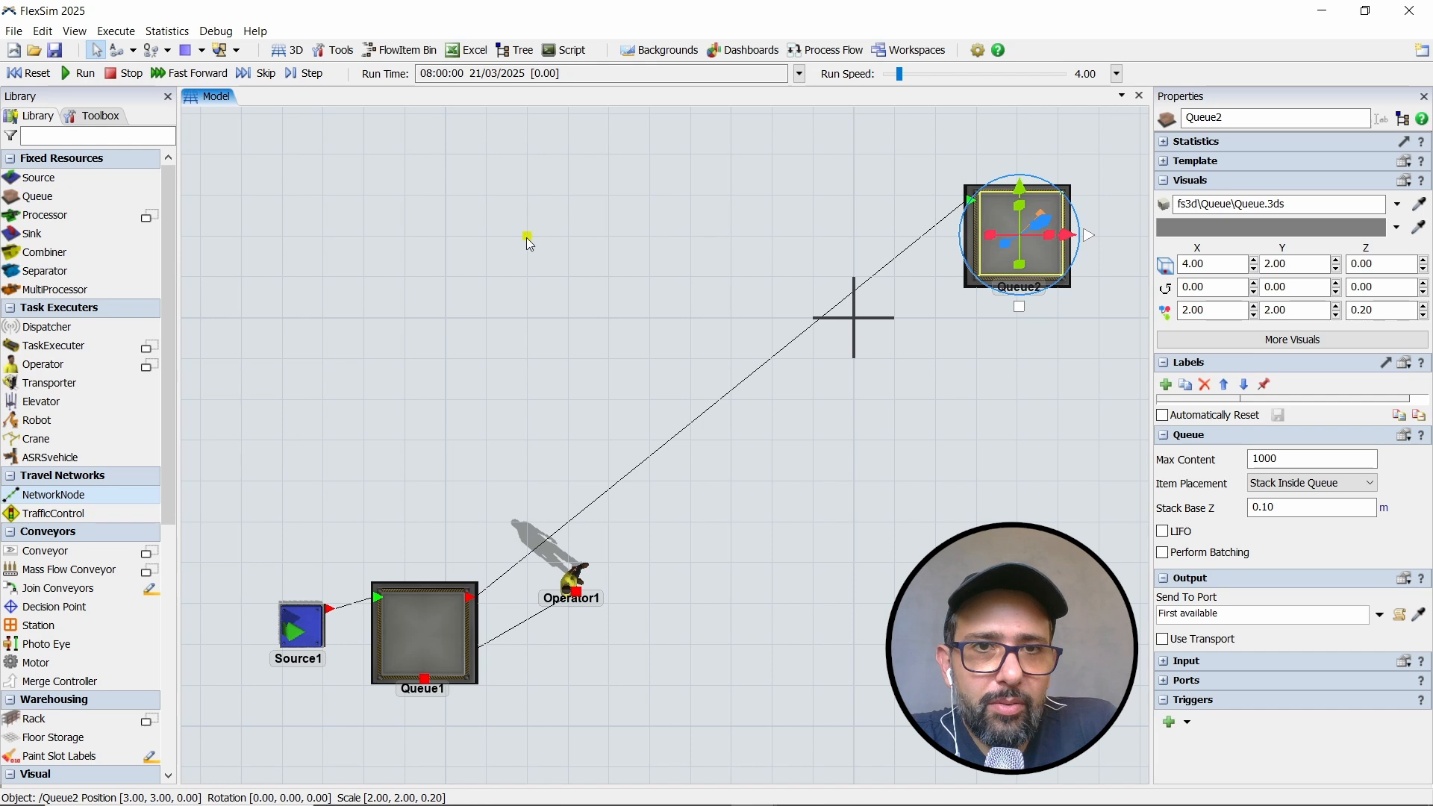
pyautogui.moveTo(535, 297); pyautogui.dragTo(524, 288)
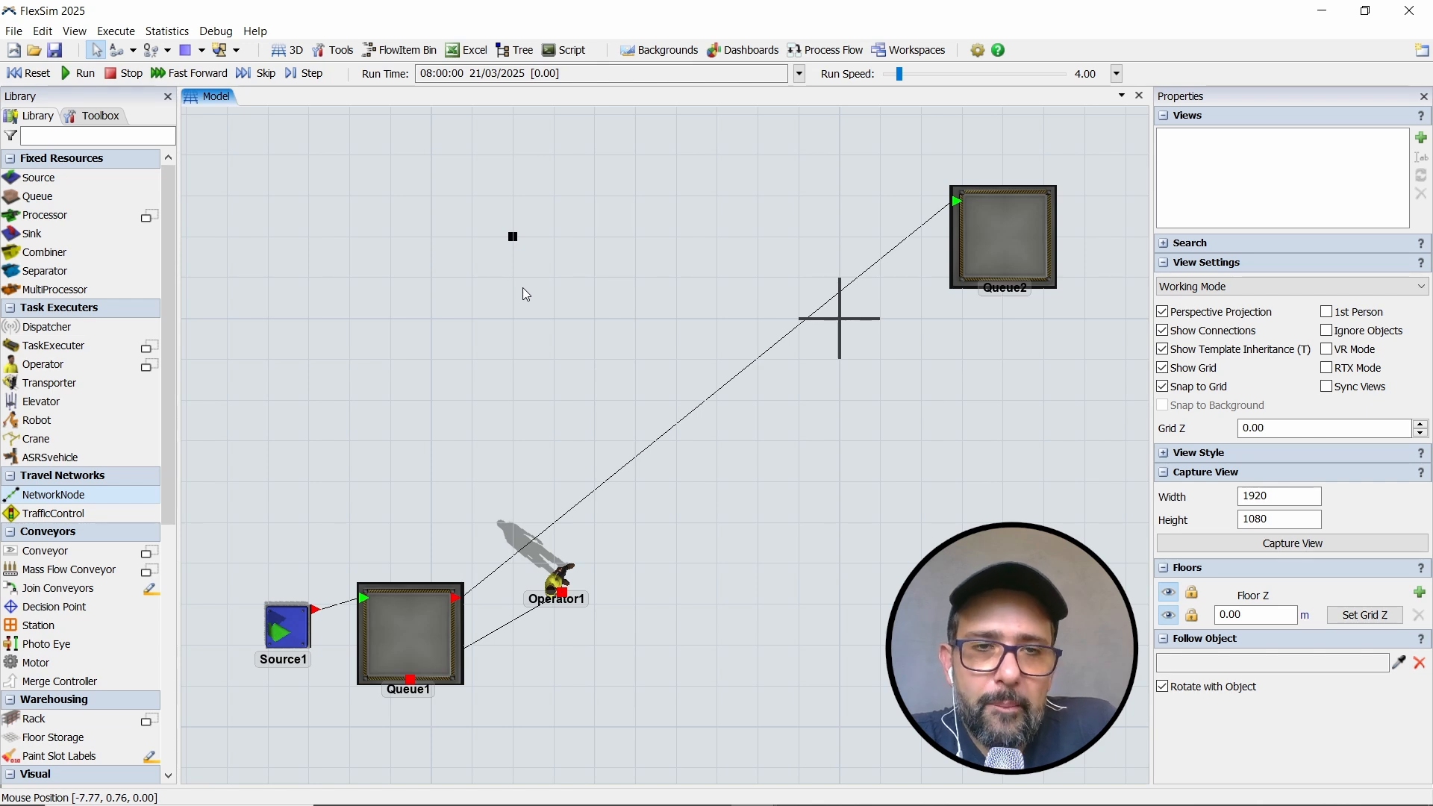
pyautogui.moveTo(524, 288); pyautogui.dragTo(526, 290)
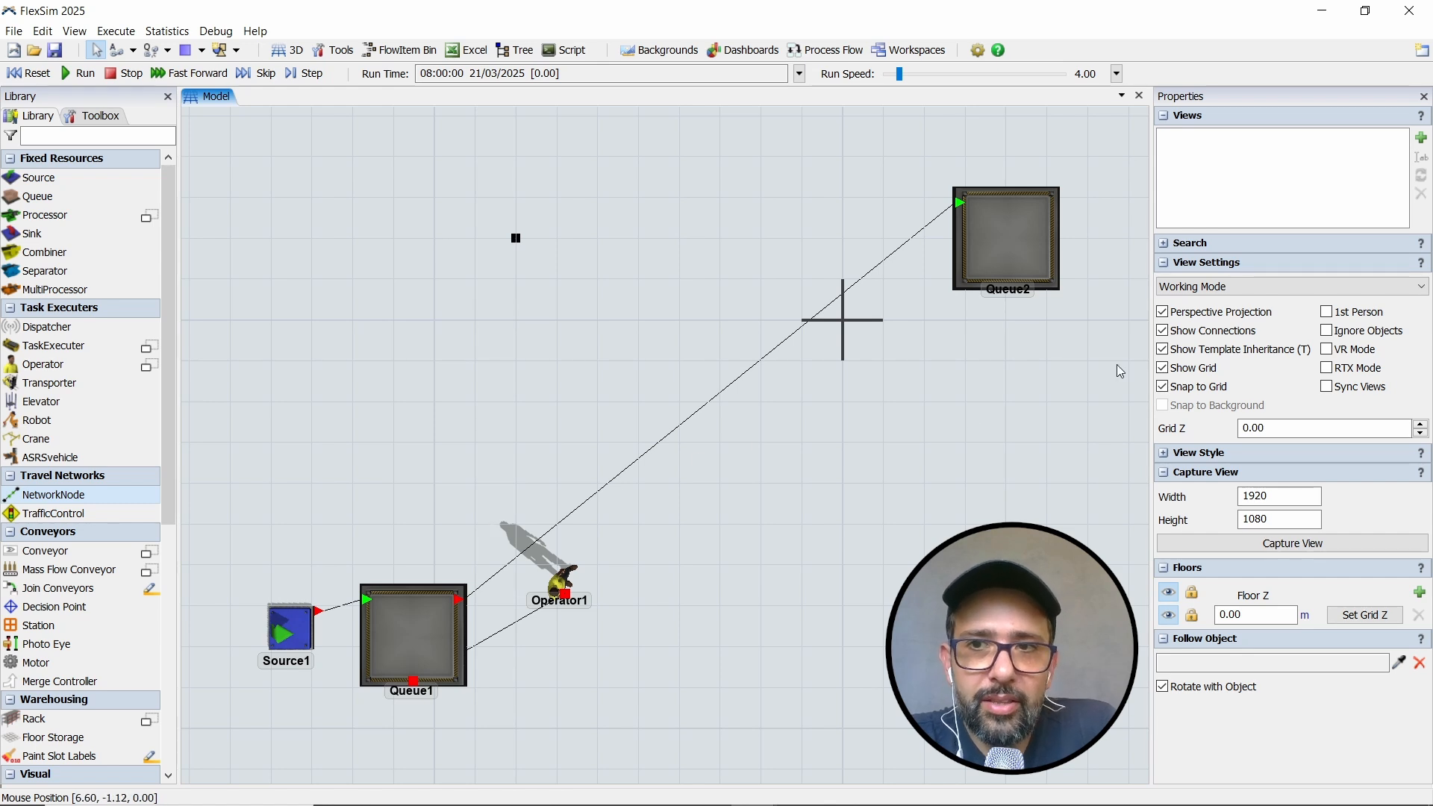
# - Hide the object connections and extend two-way paths from the corner node to new nodes beside Queue2 and at X -8, Y -6 near Queue1
pyautogui.click(1163, 331)
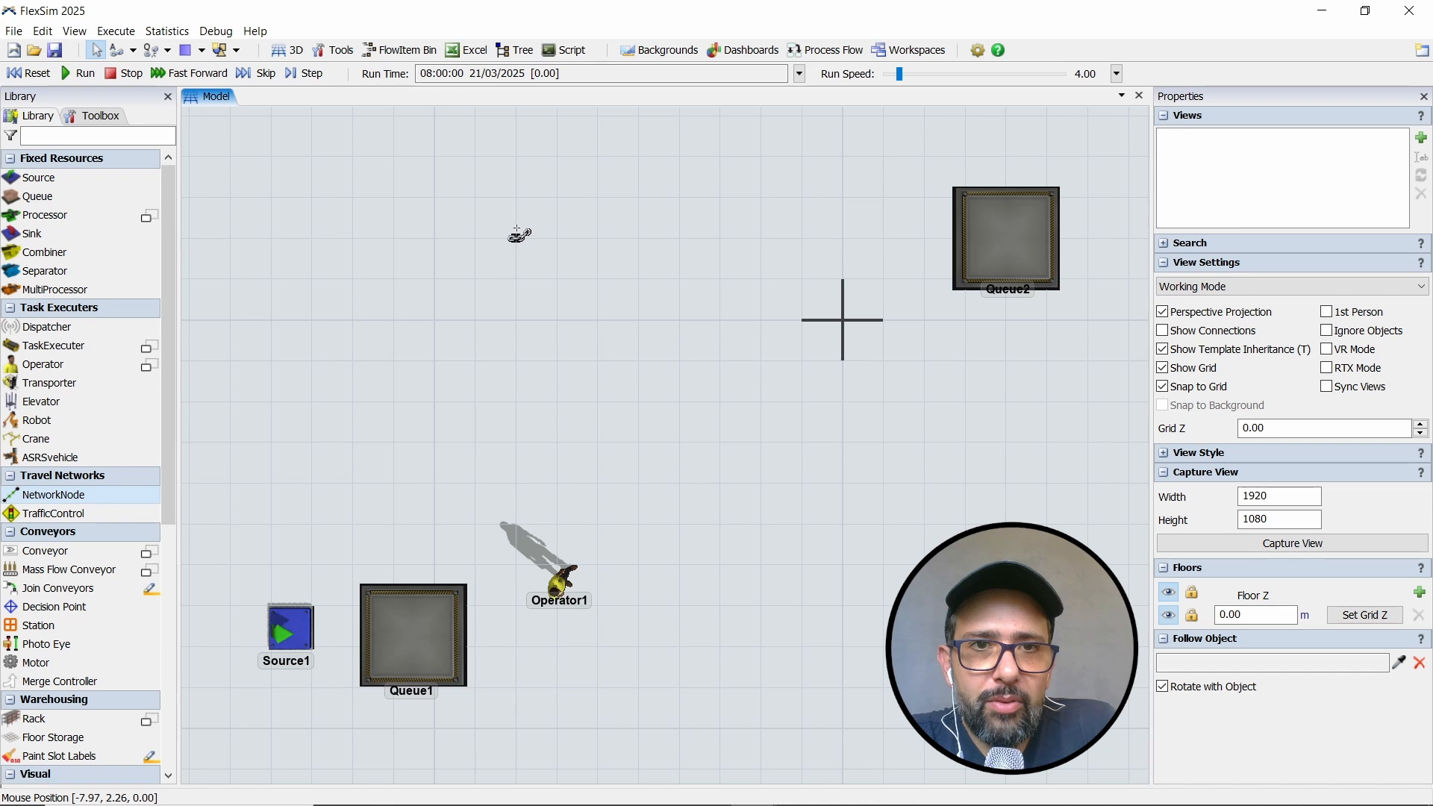
pyautogui.moveTo(517, 243); pyautogui.dragTo(889, 245)
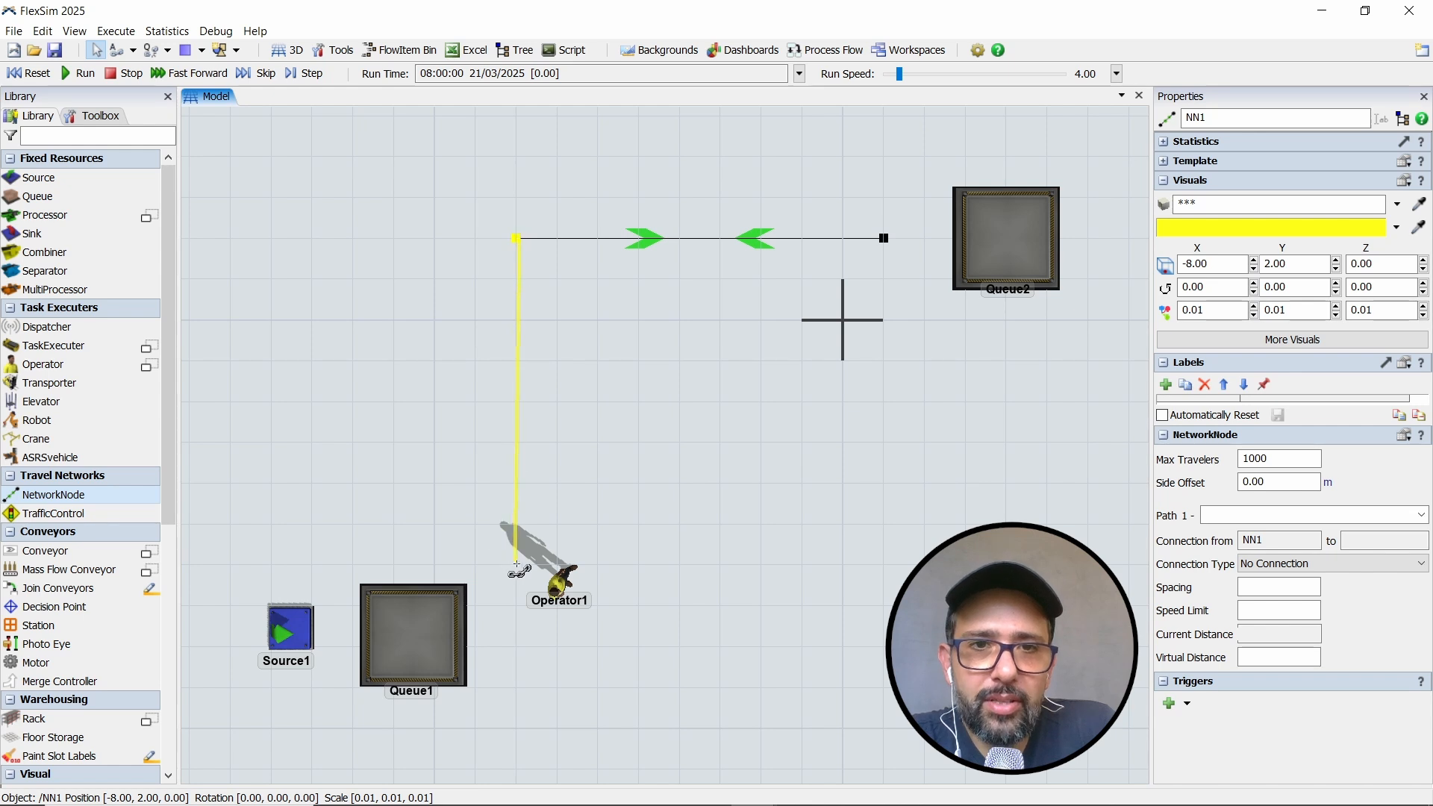
pyautogui.moveTo(518, 569); pyautogui.dragTo(516, 566)
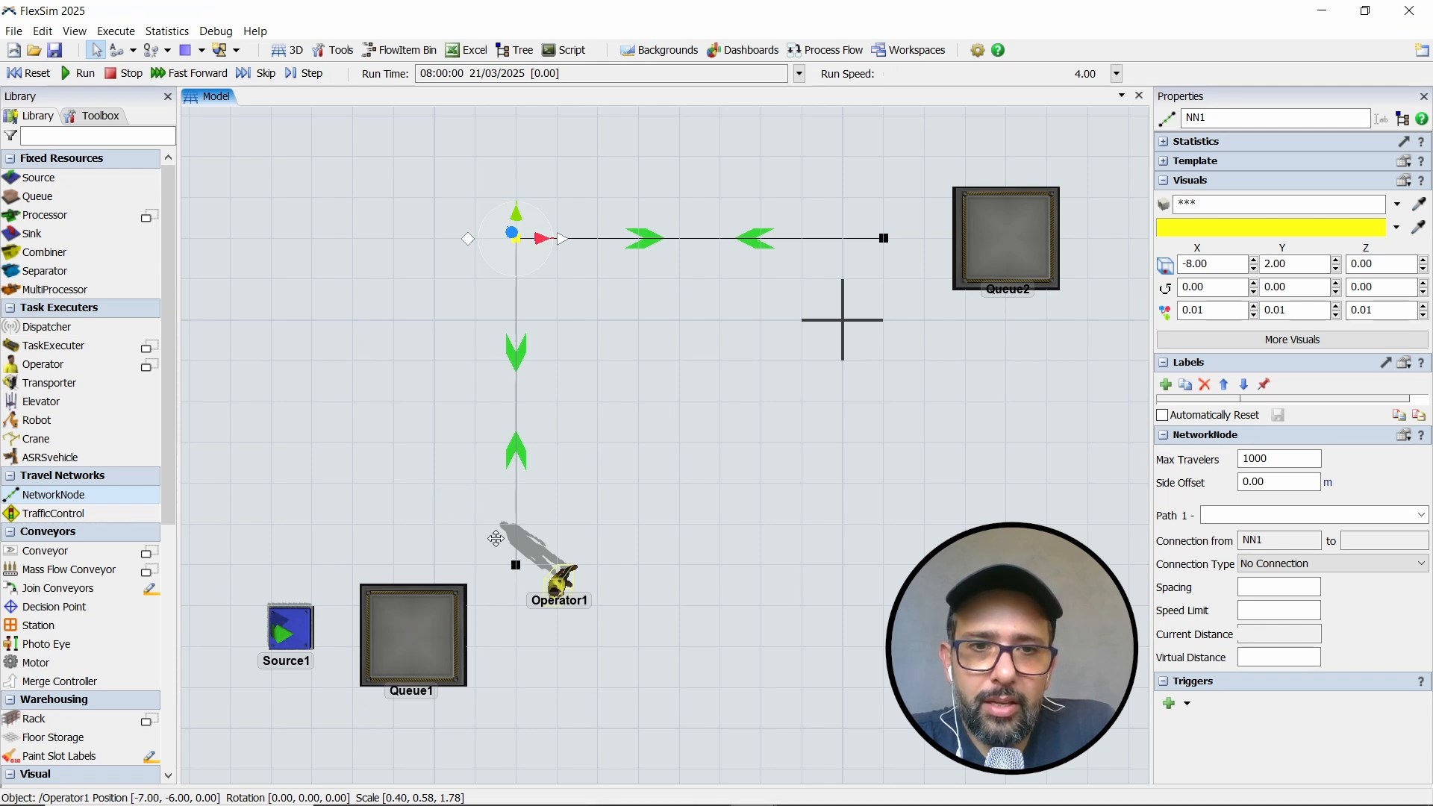
# - Move Operator1 away from Queue1 into the open area beside the paths, to about X -3.80, Y -2.90
pyautogui.moveTo(559, 580); pyautogui.dragTo(364, 618)
pyautogui.click(460, 543)
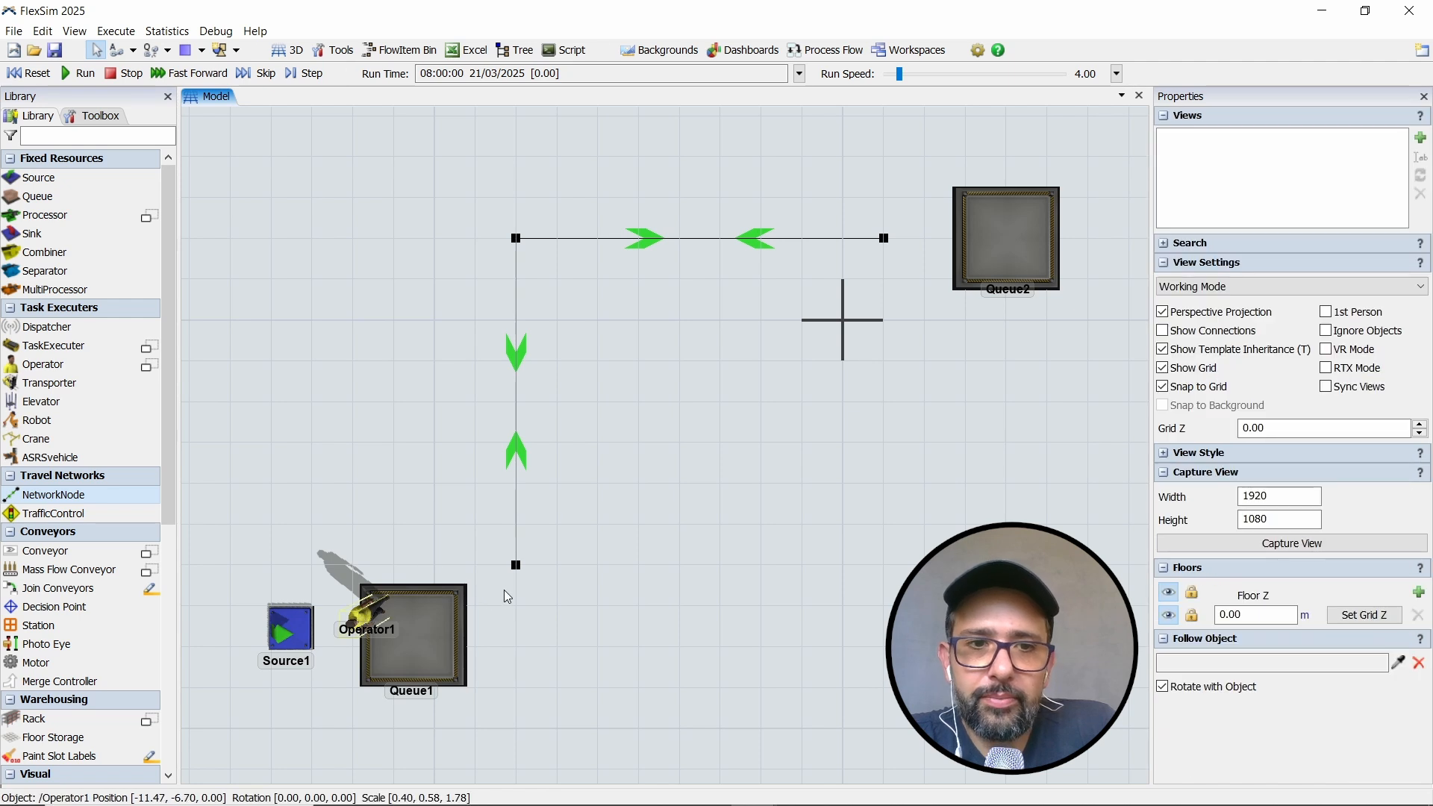
pyautogui.moveTo(364, 617); pyautogui.dragTo(735, 434)
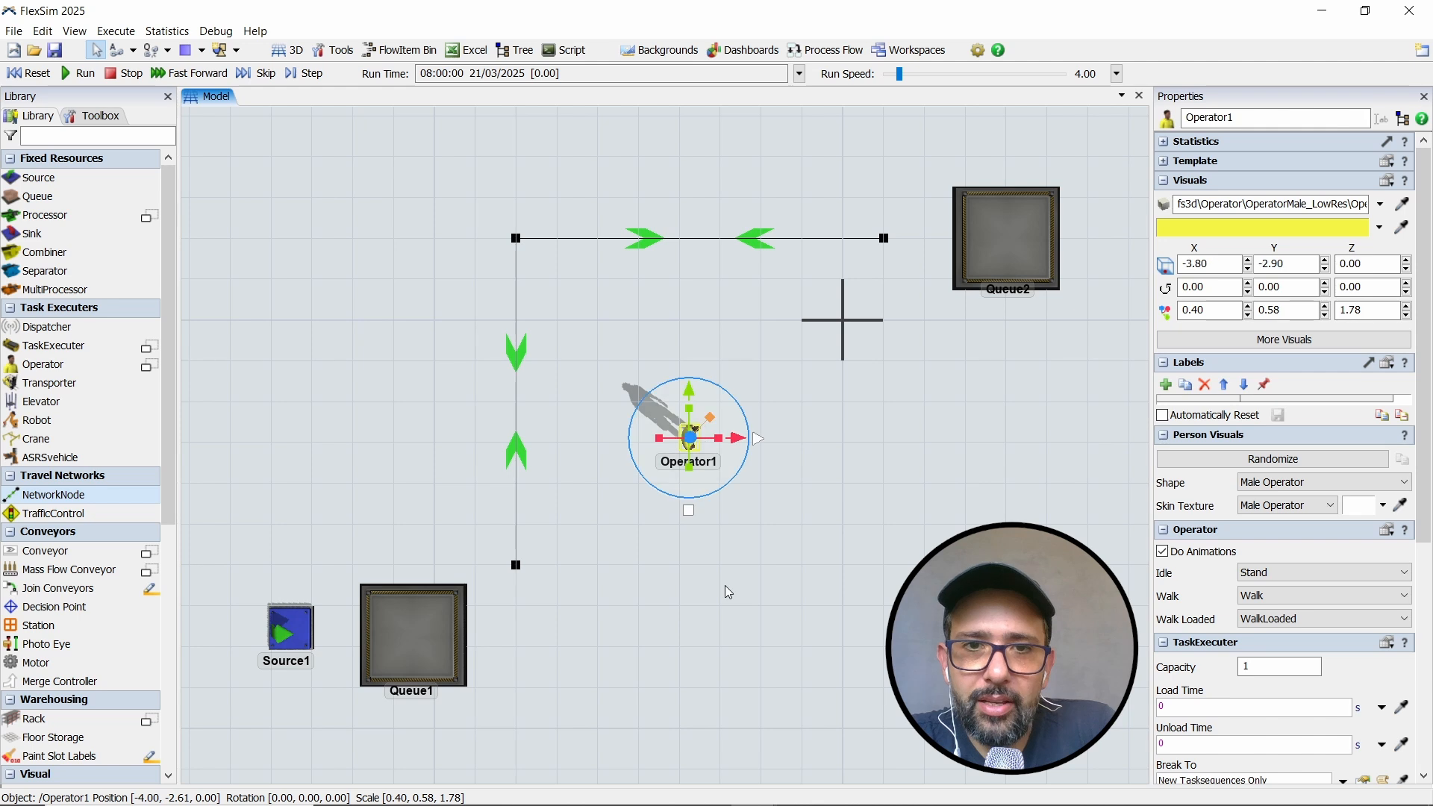
pyautogui.click(728, 592)
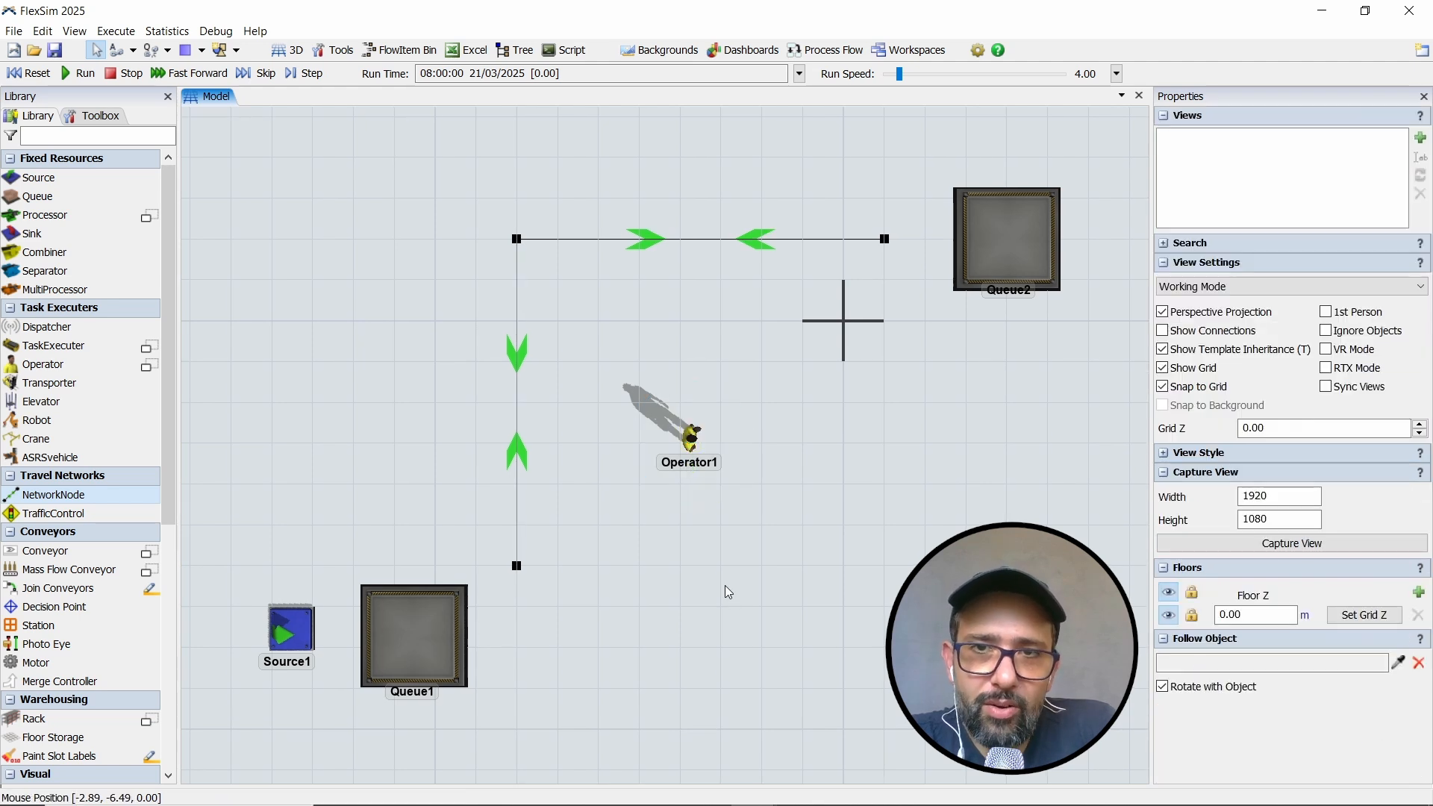
# - Connect Queue1 to the network node at the Queue1 end of the path
pyautogui.moveTo(728, 592)
pyautogui.mouseDown()
pyautogui.moveTo(713, 602)
pyautogui.moveTo(741, 606)
pyautogui.mouseUp()
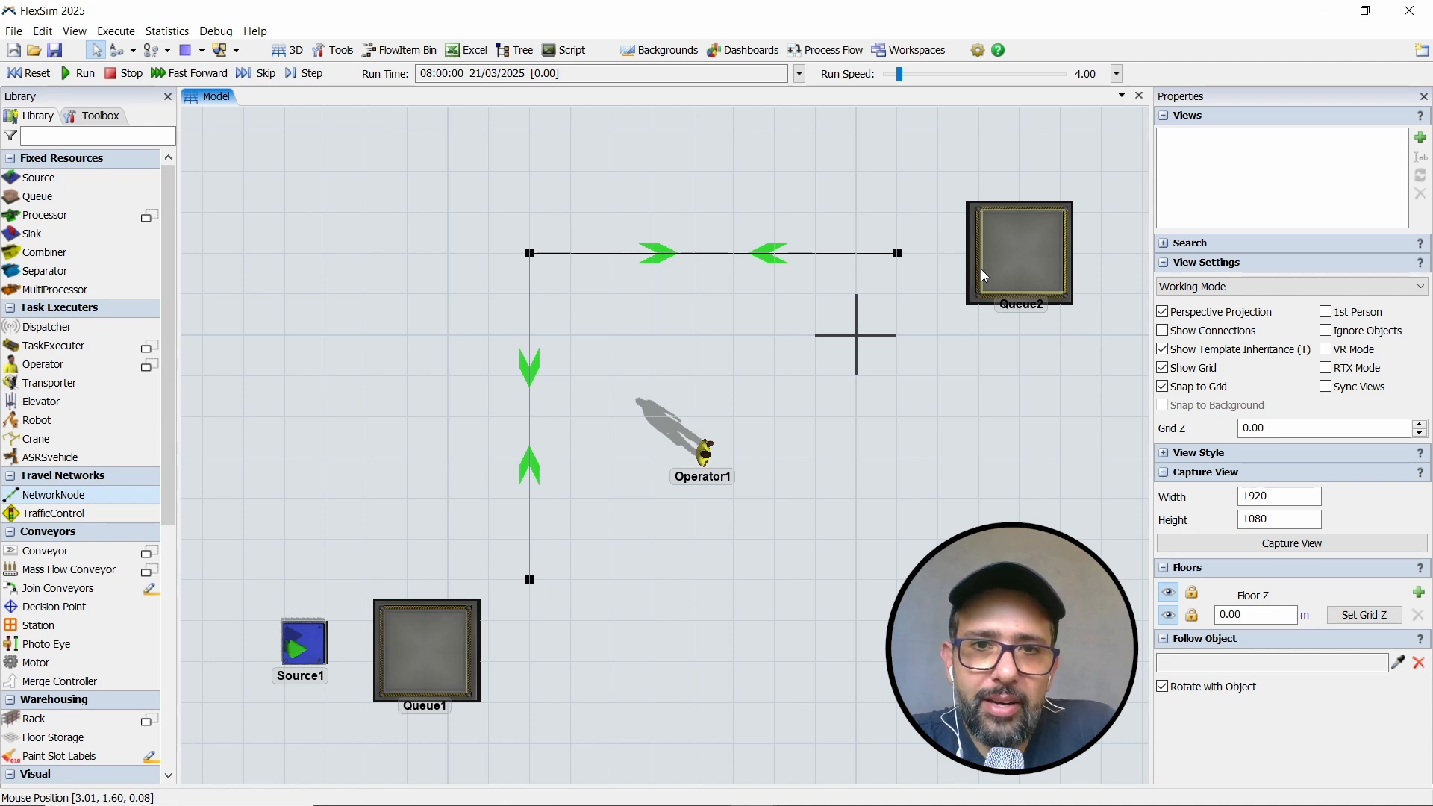
pyautogui.moveTo(661, 594); pyautogui.dragTo(678, 564)
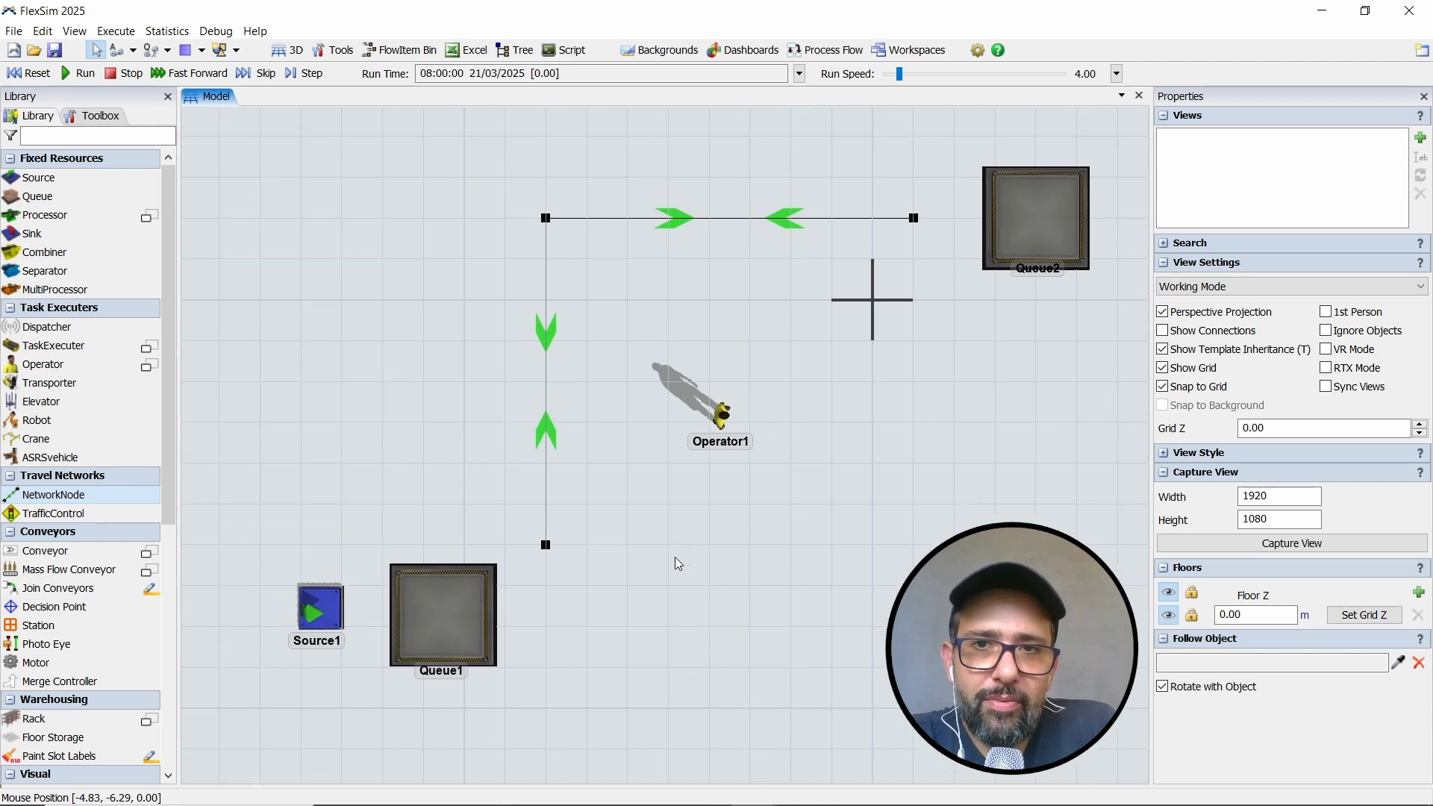
pyautogui.scroll(3, 531, 601)
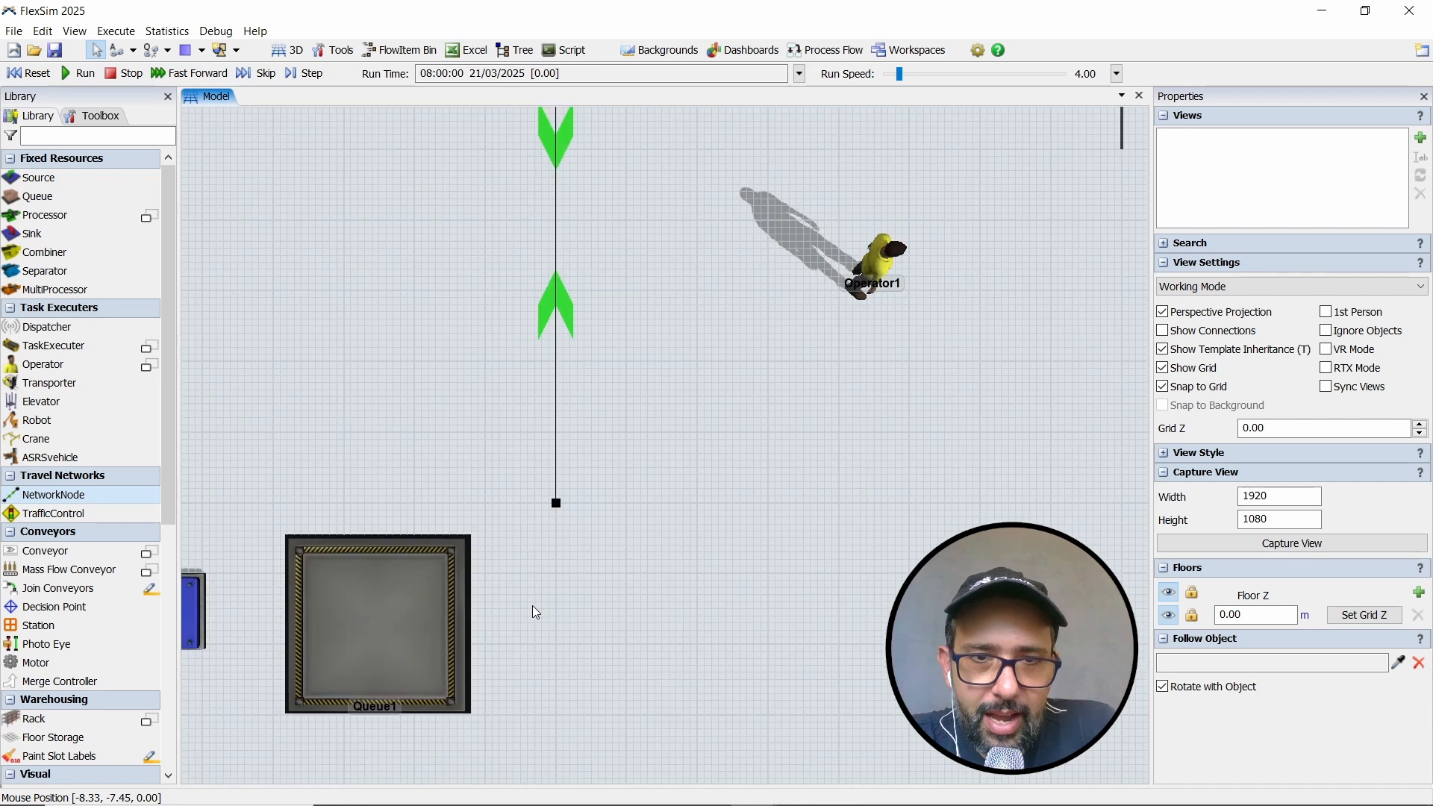
pyautogui.moveTo(533, 611); pyautogui.dragTo(580, 581)
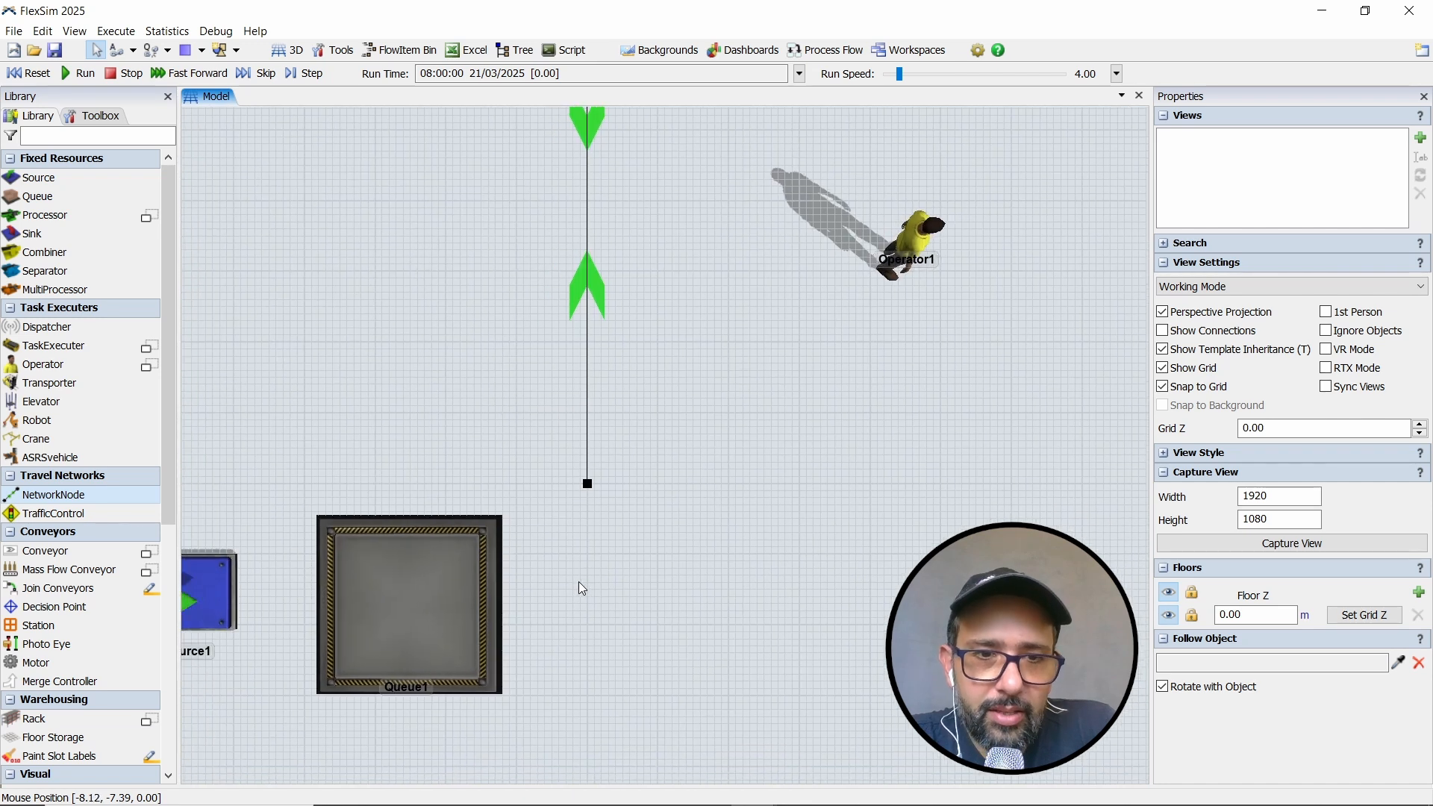
pyautogui.click(472, 590)
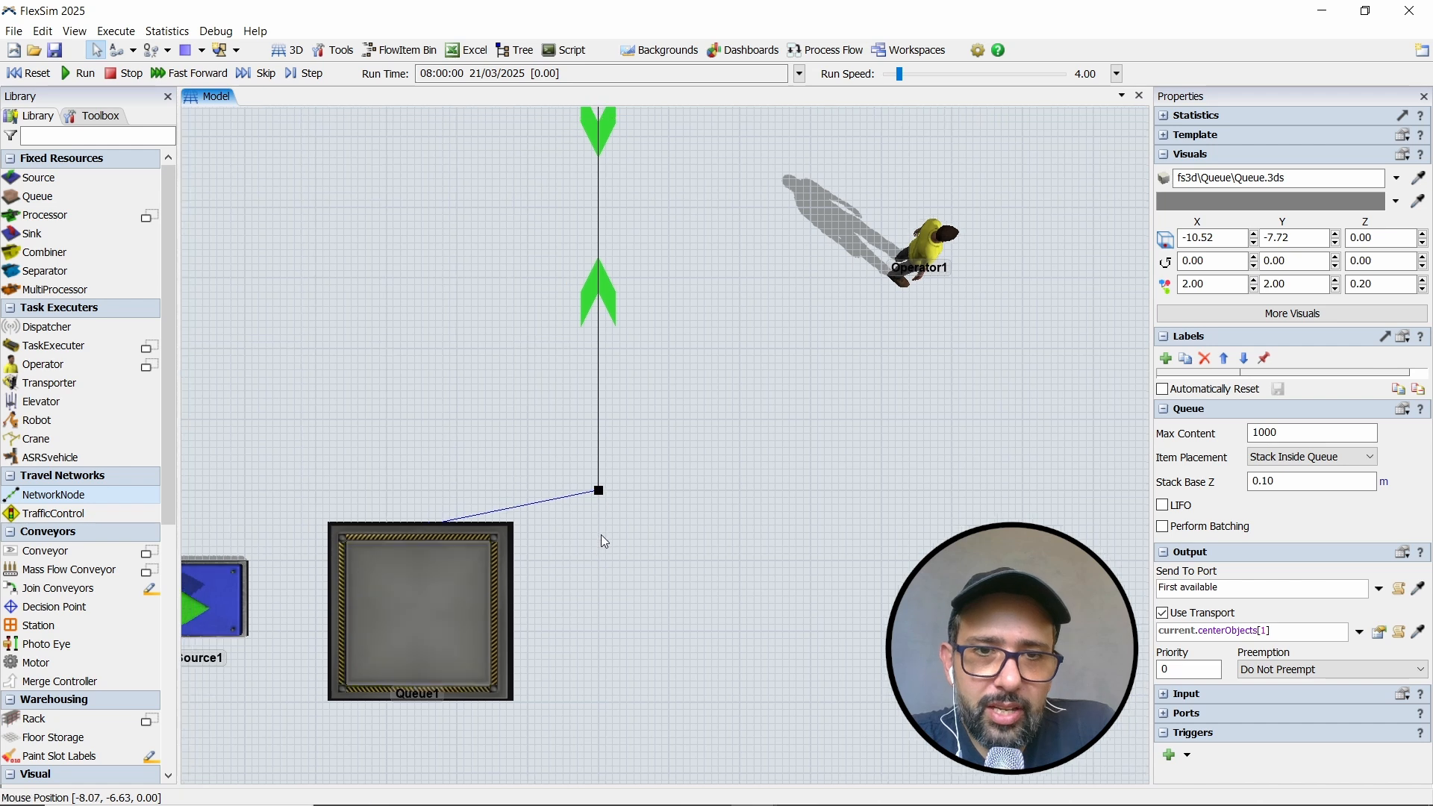
pyautogui.moveTo(602, 535); pyautogui.dragTo(685, 503)
pyautogui.scroll(3, 667, 516)
pyautogui.scroll(2, 666, 517)
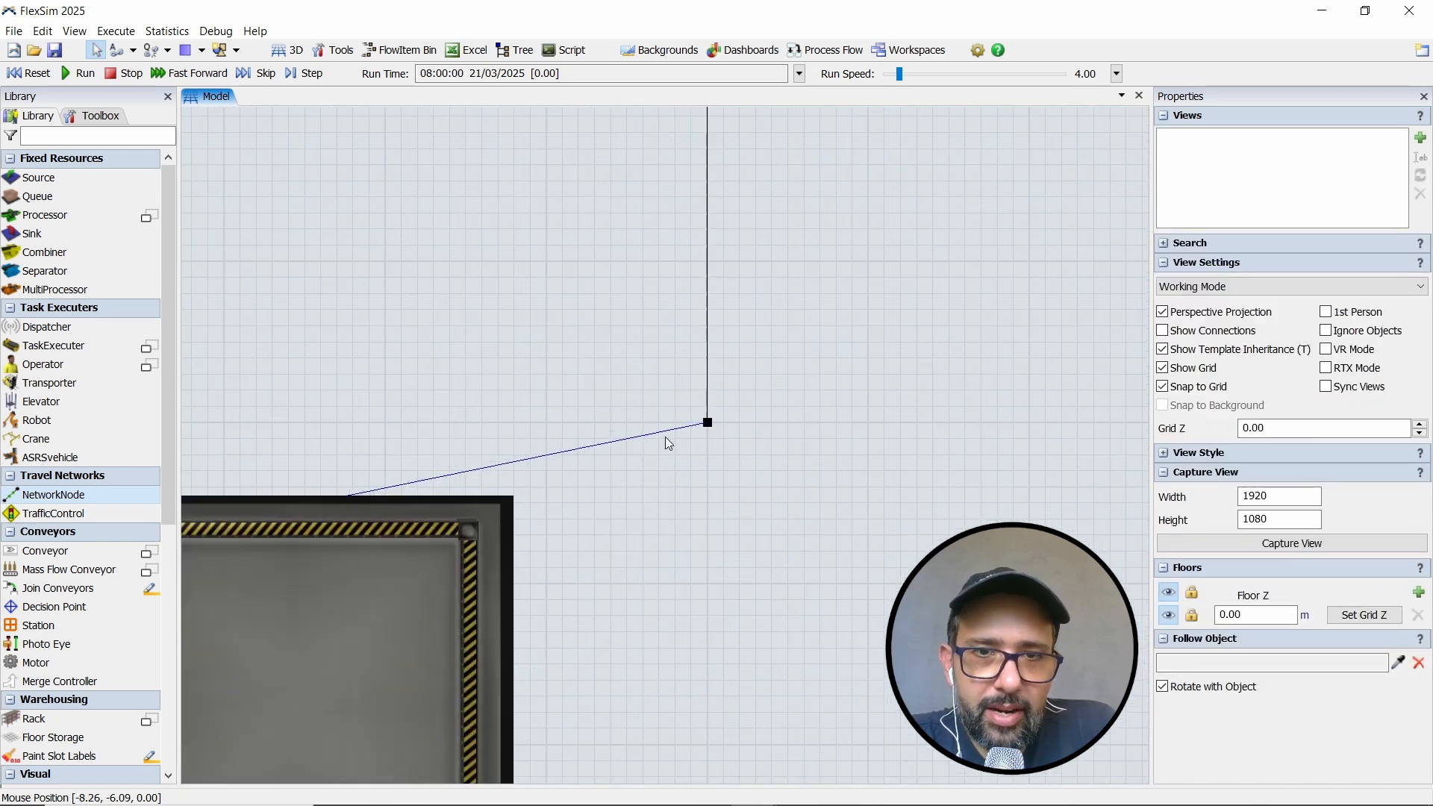
# - Connect Queue2 to the network node at the Queue2 end of the path
pyautogui.moveTo(975, 390); pyautogui.dragTo(785, 486)
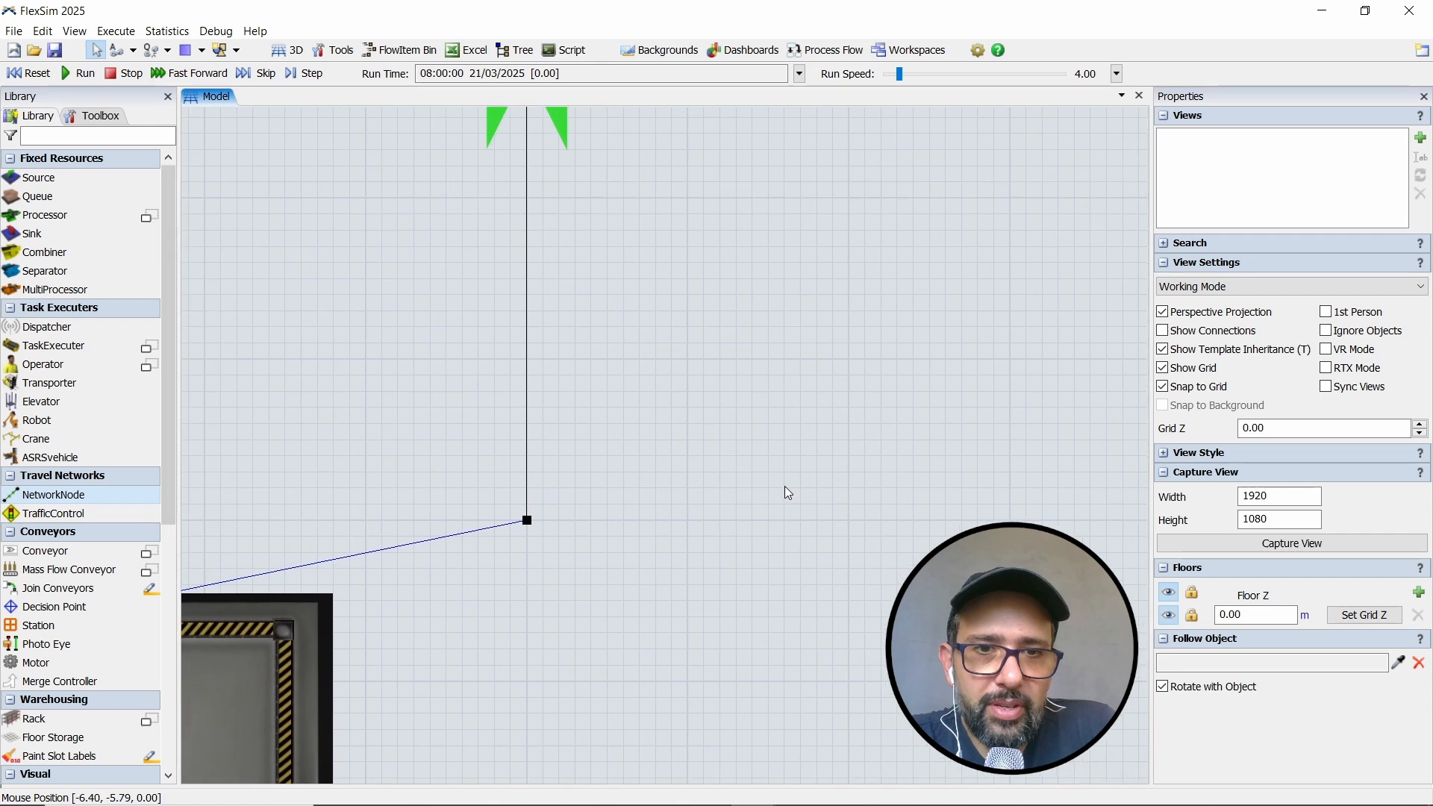
pyautogui.scroll(-4, 785, 486)
pyautogui.moveTo(915, 345); pyautogui.dragTo(661, 559)
pyautogui.moveTo(1126, 179); pyautogui.dragTo(705, 438)
pyautogui.scroll(5, 872, 420)
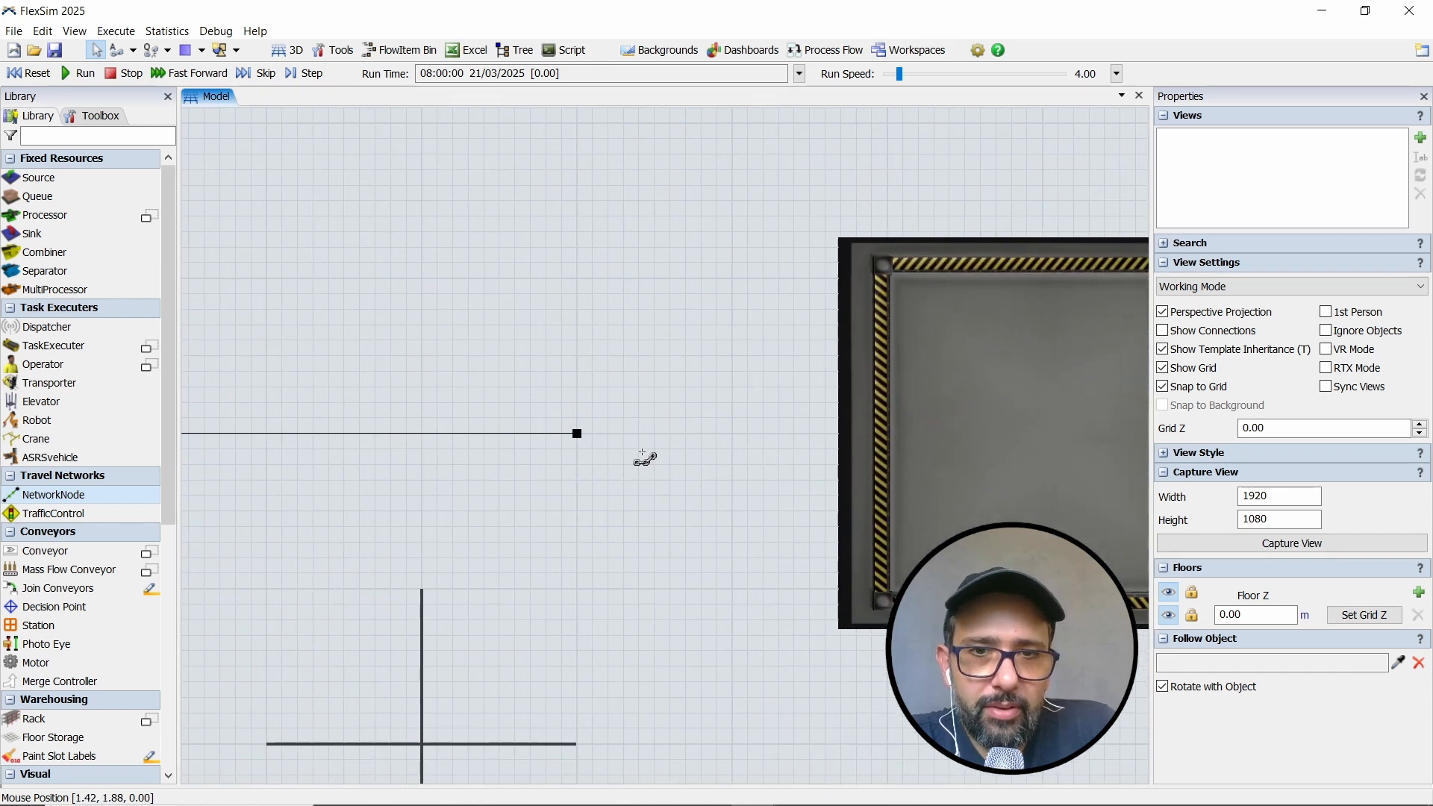
pyautogui.moveTo(579, 436); pyautogui.dragTo(869, 420)
pyautogui.moveTo(617, 507); pyautogui.dragTo(781, 426)
pyautogui.scroll(-8, 781, 426)
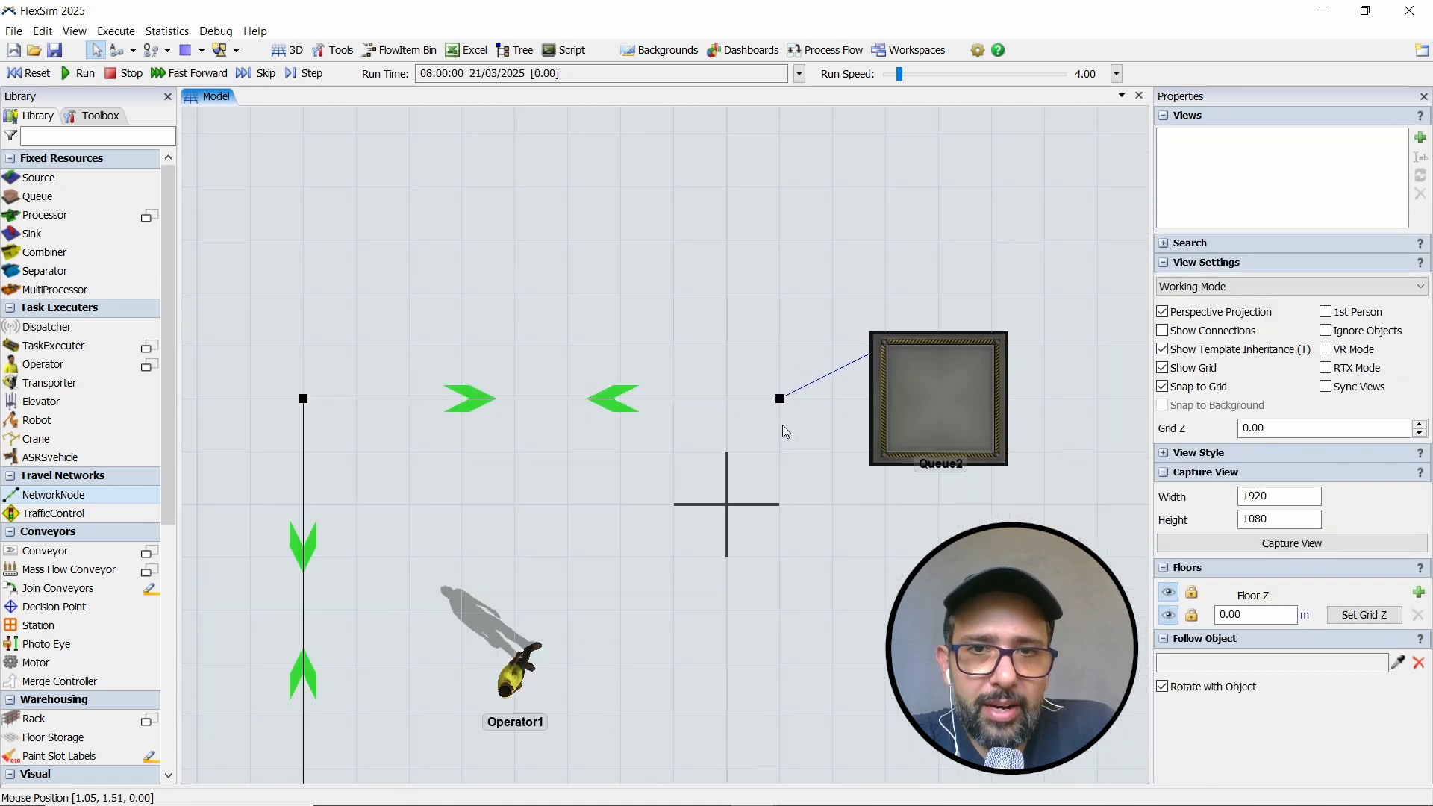
# - Move Operator1 close to the network node near Queue1, to about X -8.80, Y -4.70
pyautogui.moveTo(728, 574); pyautogui.dragTo(822, 411)
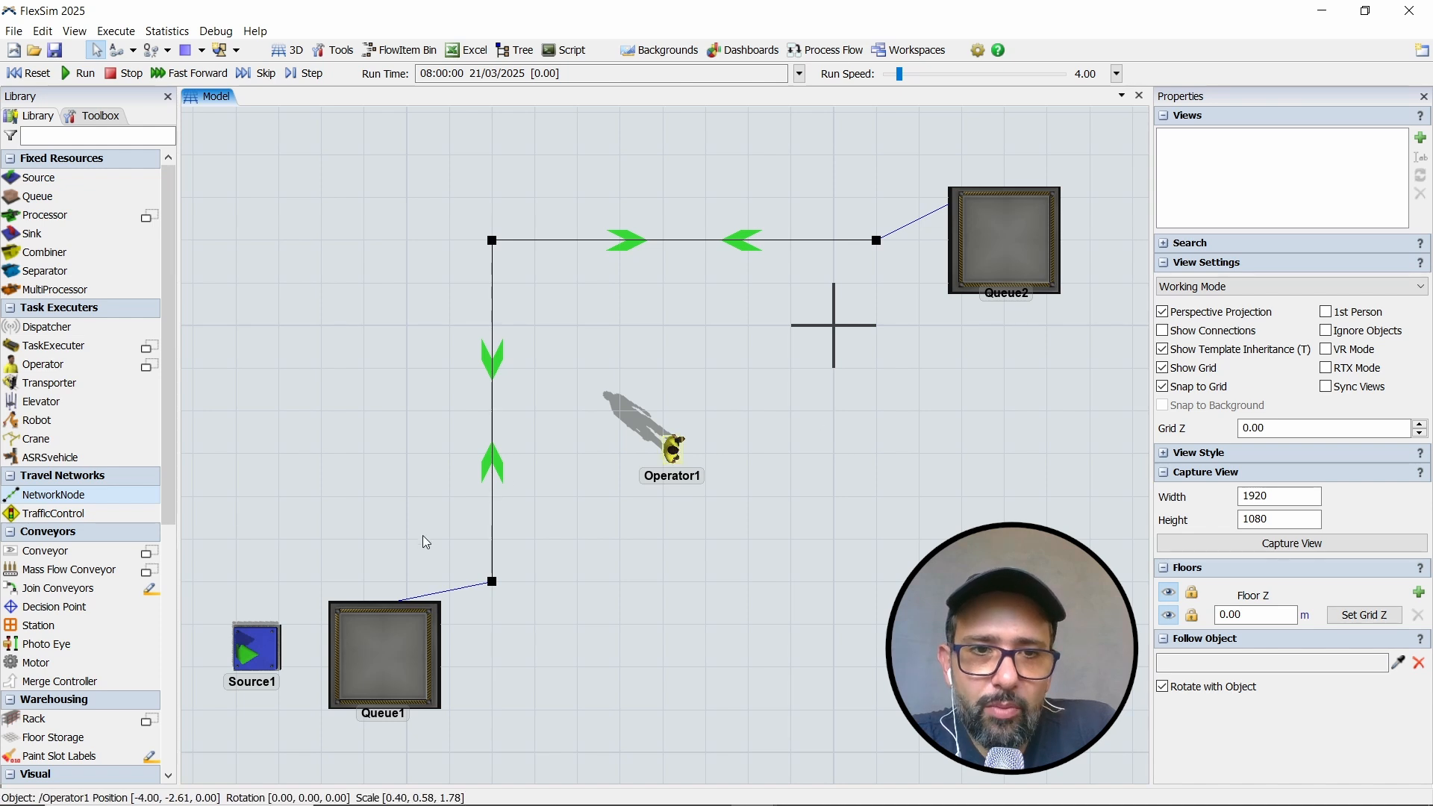
pyautogui.moveTo(672, 447); pyautogui.dragTo(446, 530)
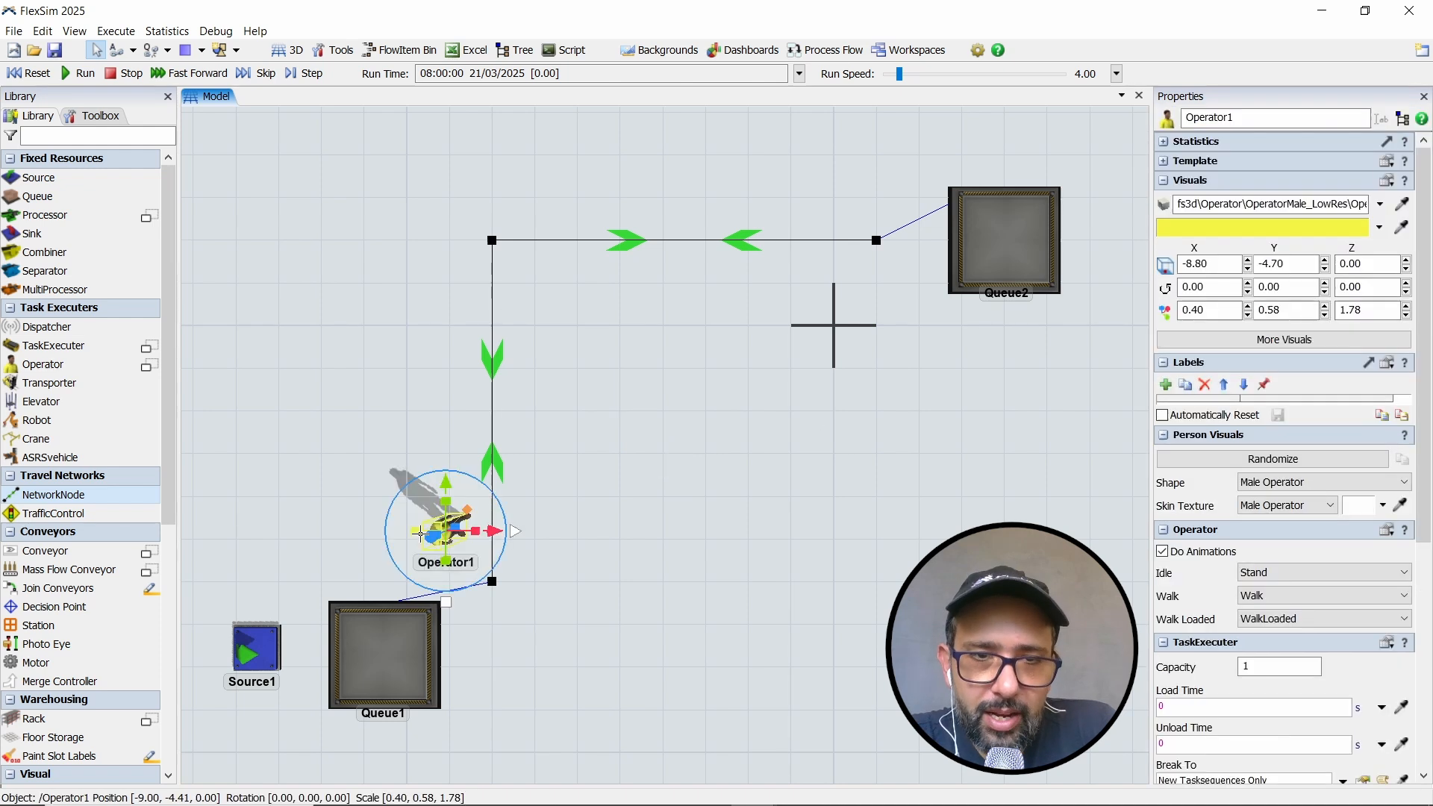
pyautogui.click(531, 567)
pyautogui.moveTo(531, 567); pyautogui.dragTo(593, 478)
pyautogui.scroll(2, 549, 553)
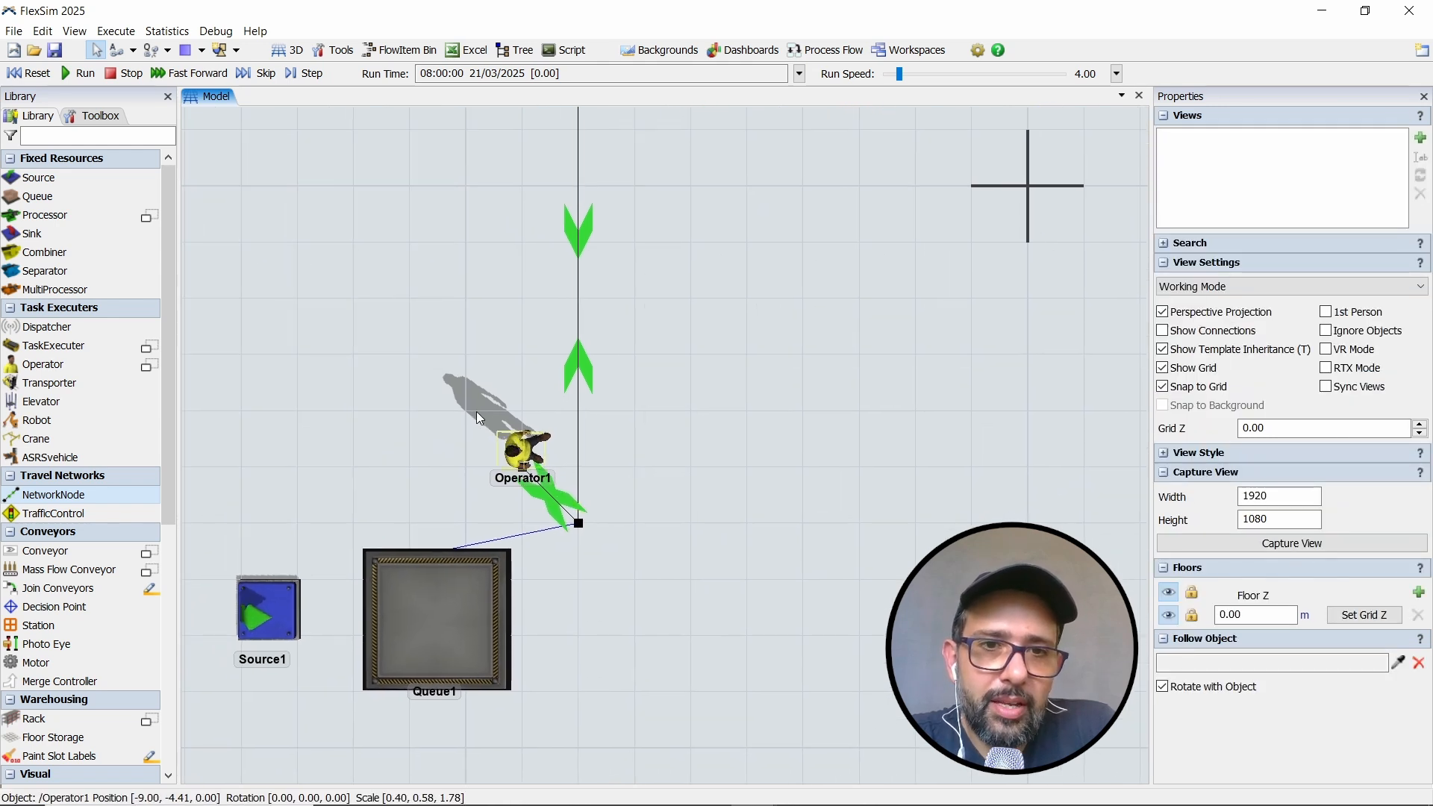
# - Move Operator1 aside to about X -9.24, Y -4.65, and delete the stray network node underneath it
pyautogui.moveTo(525, 463)
pyautogui.mouseDown()
pyautogui.moveTo(486, 439)
pyautogui.moveTo(499, 461)
pyautogui.mouseUp()
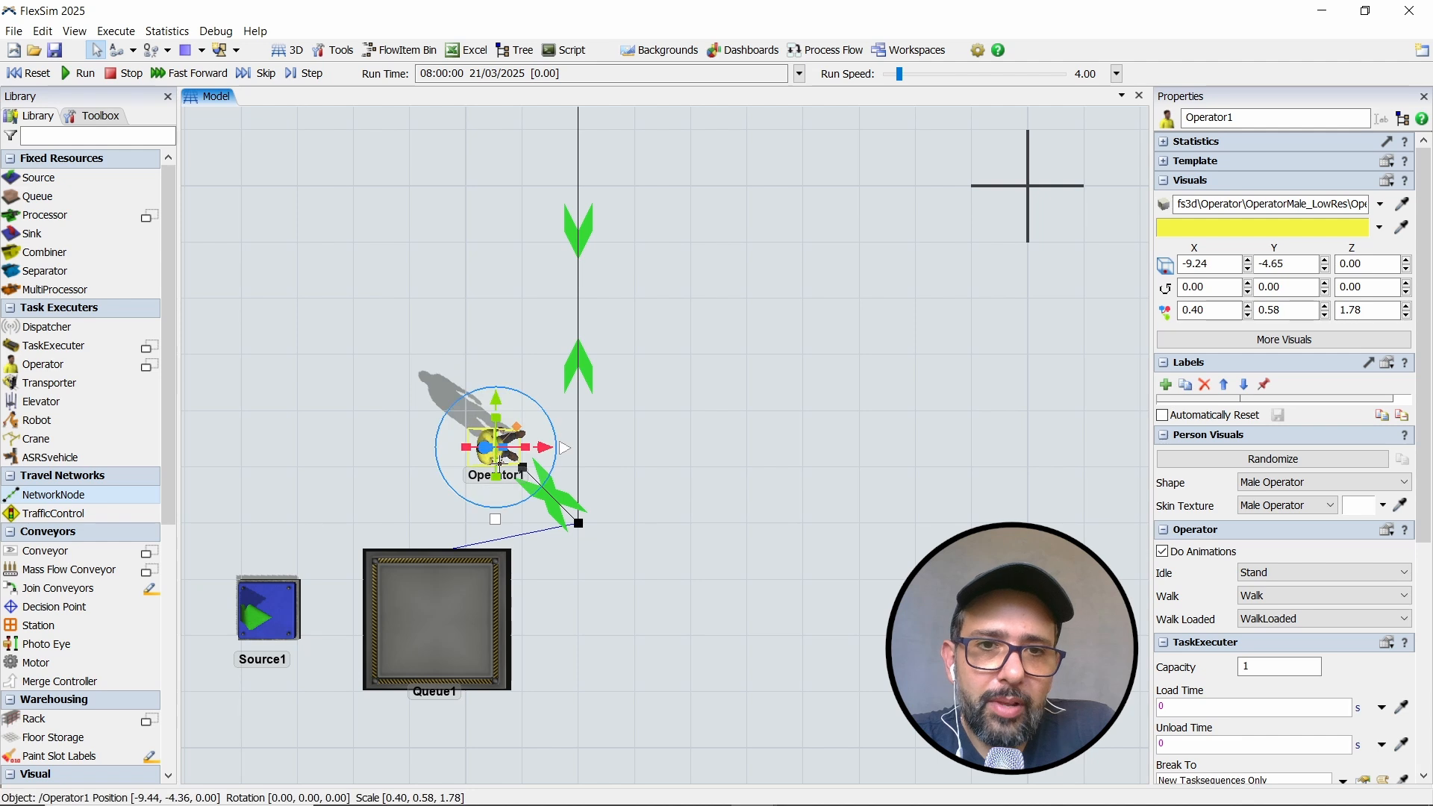
pyautogui.click(534, 479)
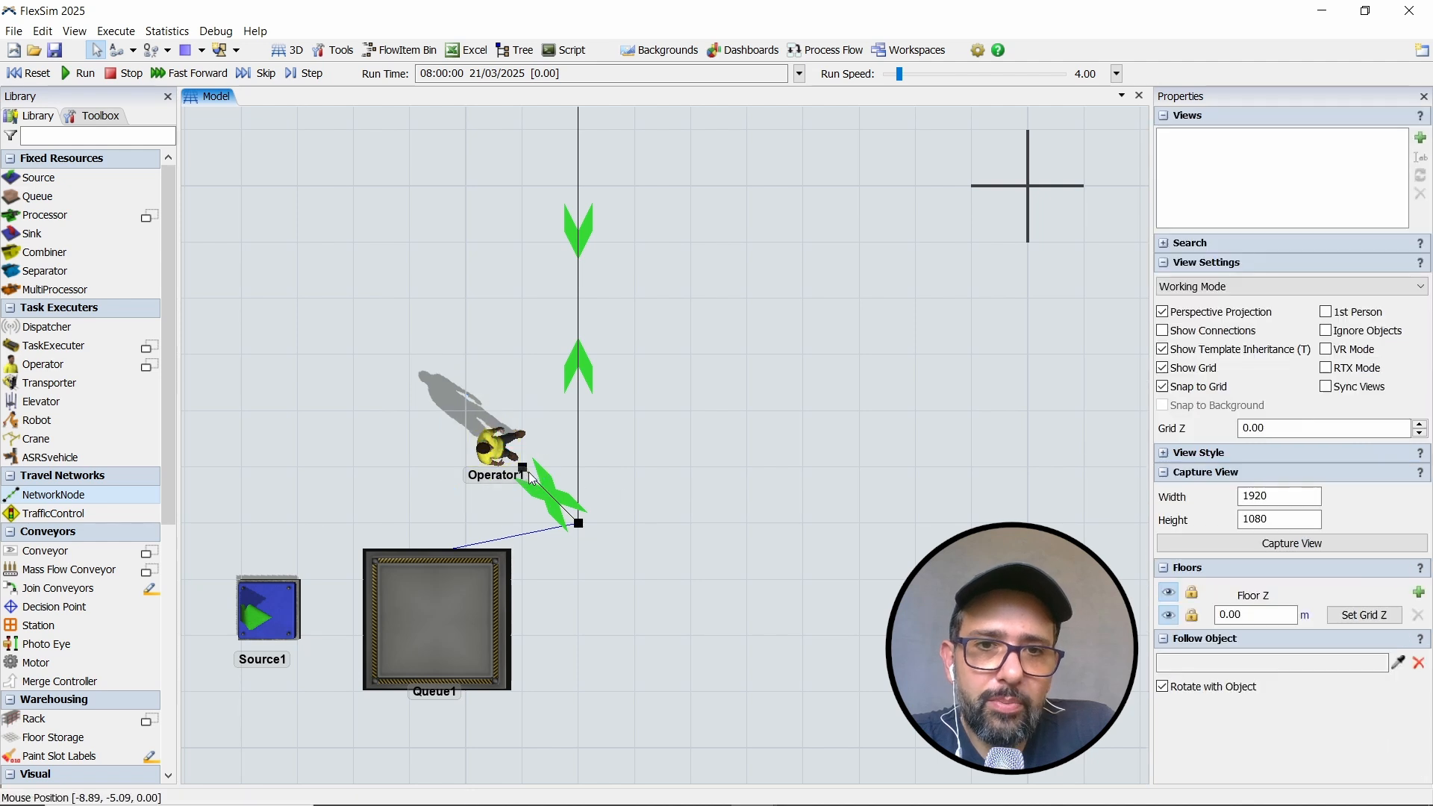
pyautogui.click(523, 468)
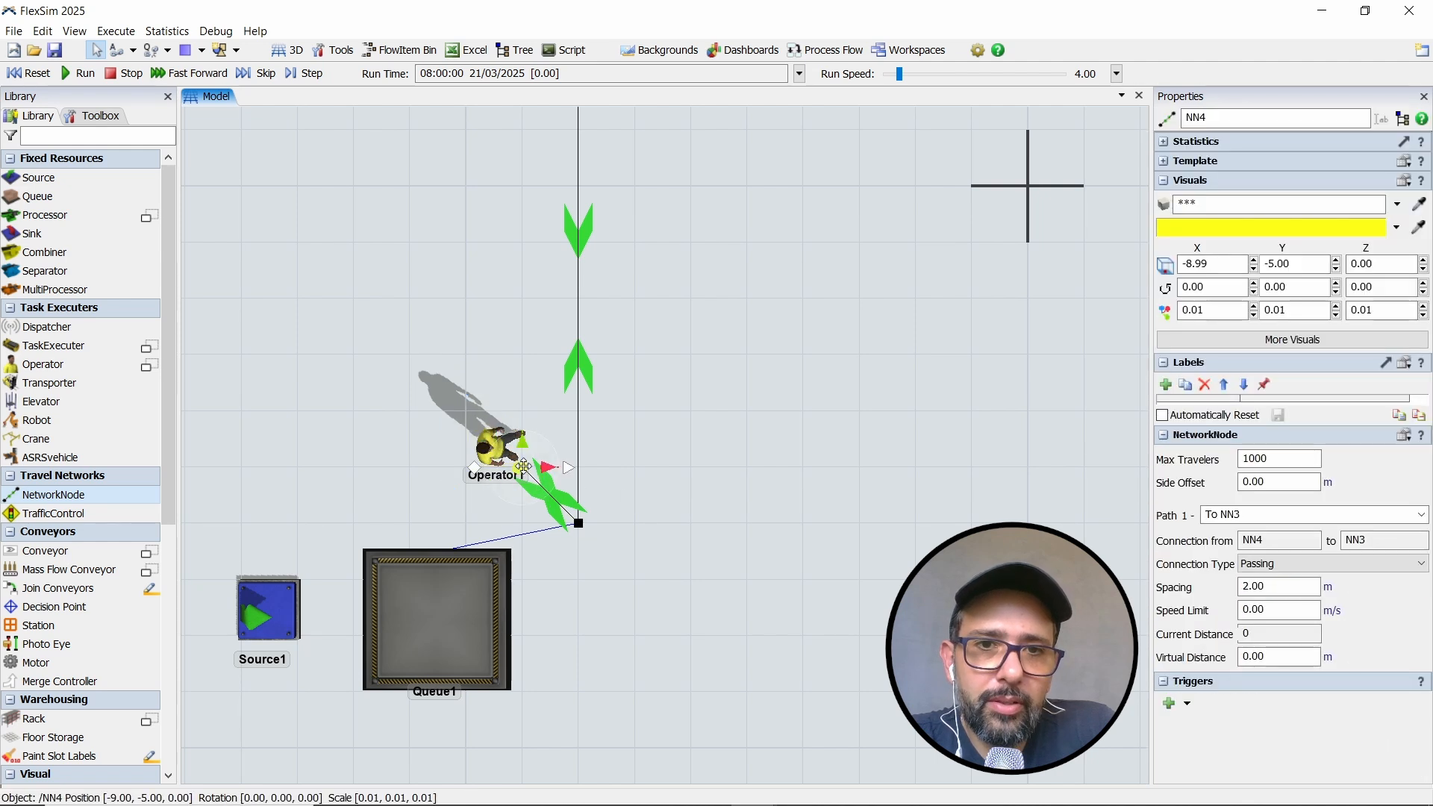
pyautogui.press('Delete')
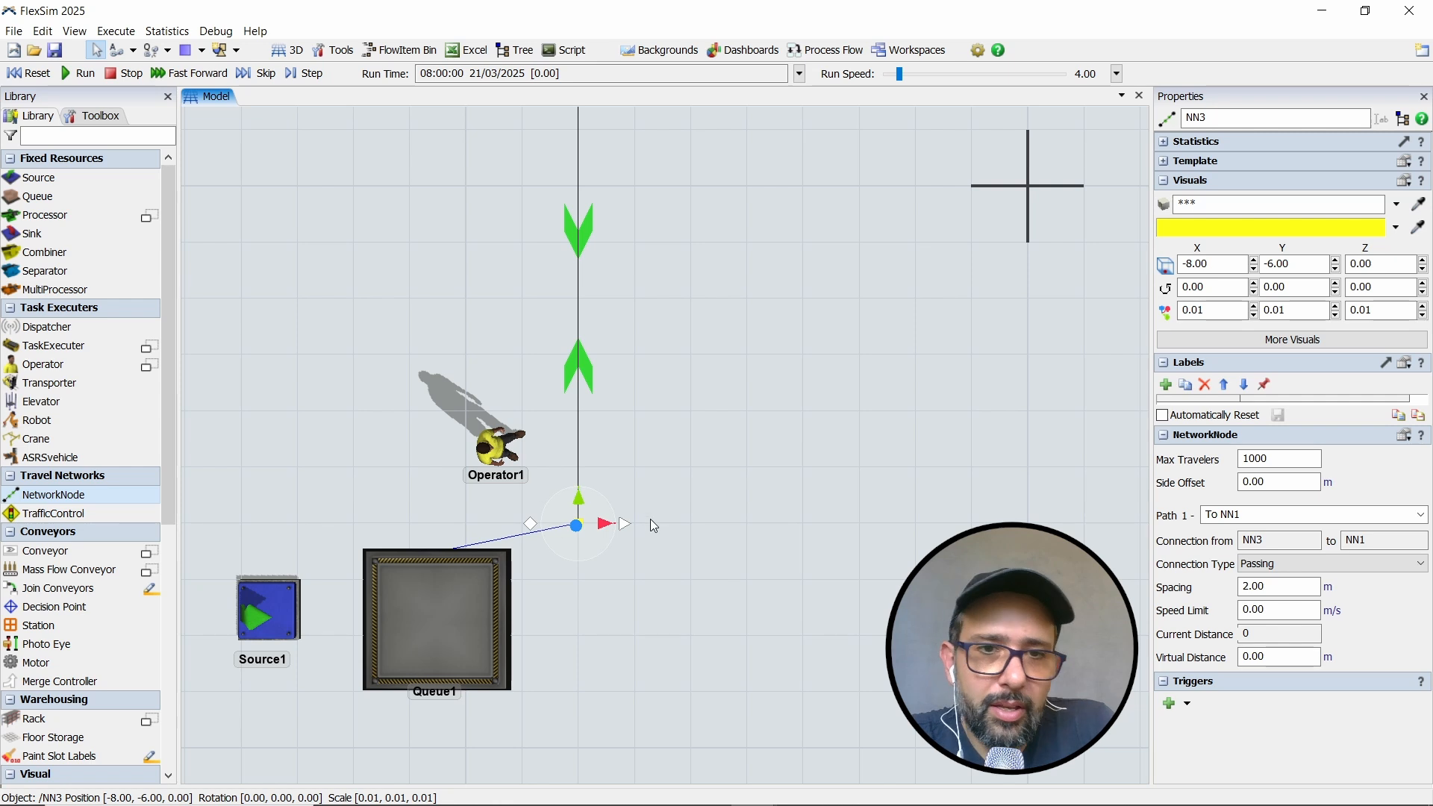
pyautogui.click(651, 518)
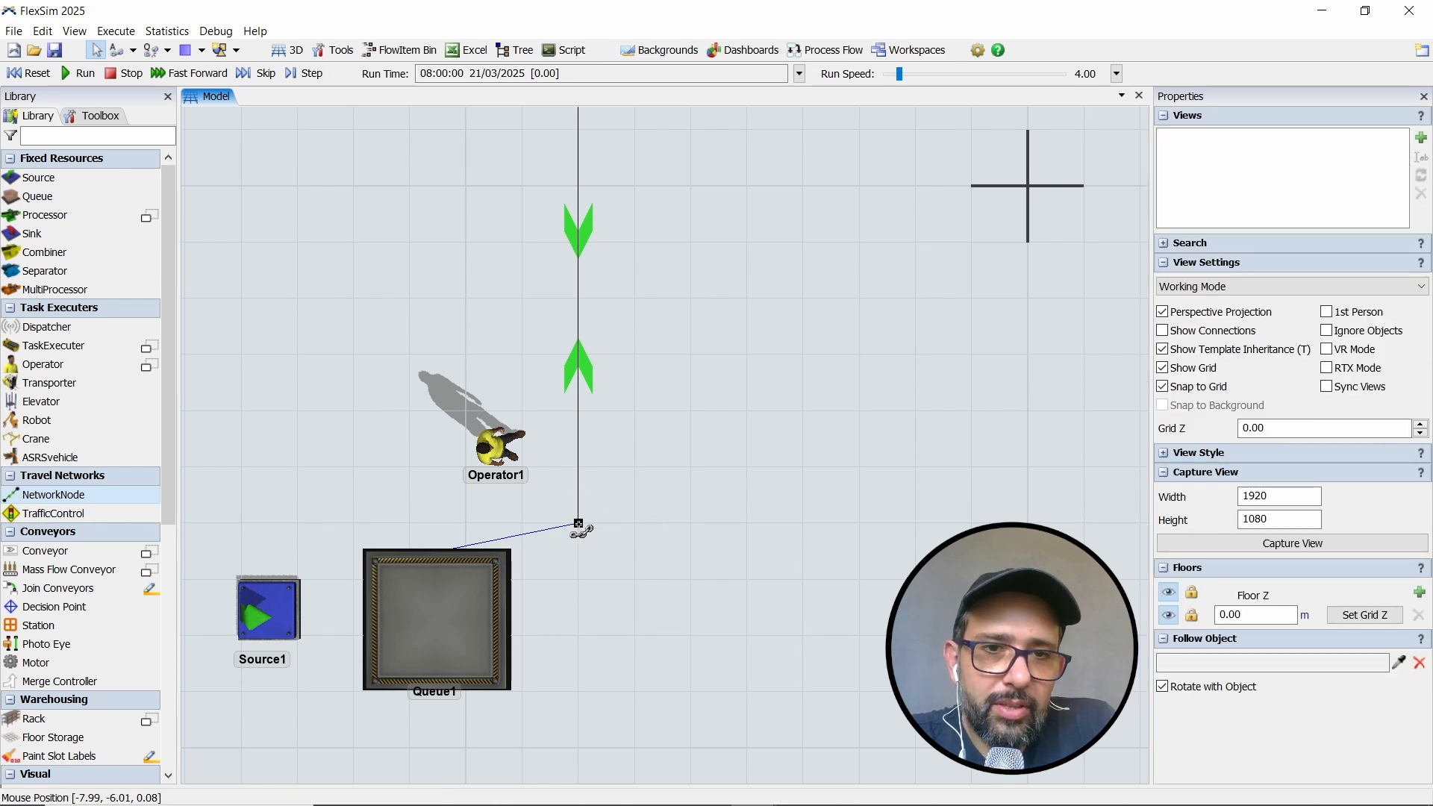
# - Connect the network node near Queue1 to Operator1 so the operator travels on the path network
pyautogui.moveTo(579, 525); pyautogui.dragTo(491, 454)
pyautogui.moveTo(624, 482); pyautogui.dragTo(666, 460)
pyautogui.scroll(4, 615, 500)
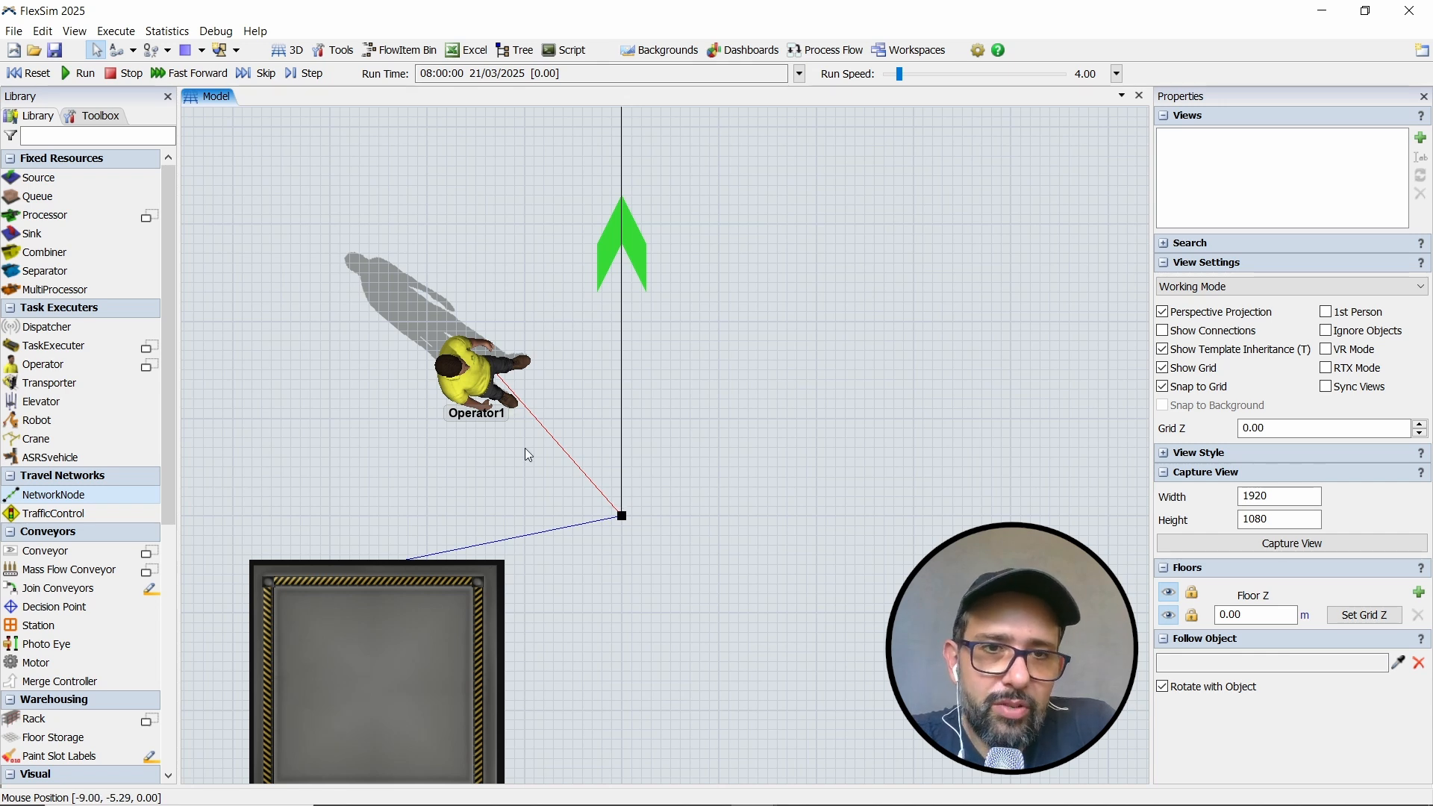
pyautogui.scroll(-5, 666, 399)
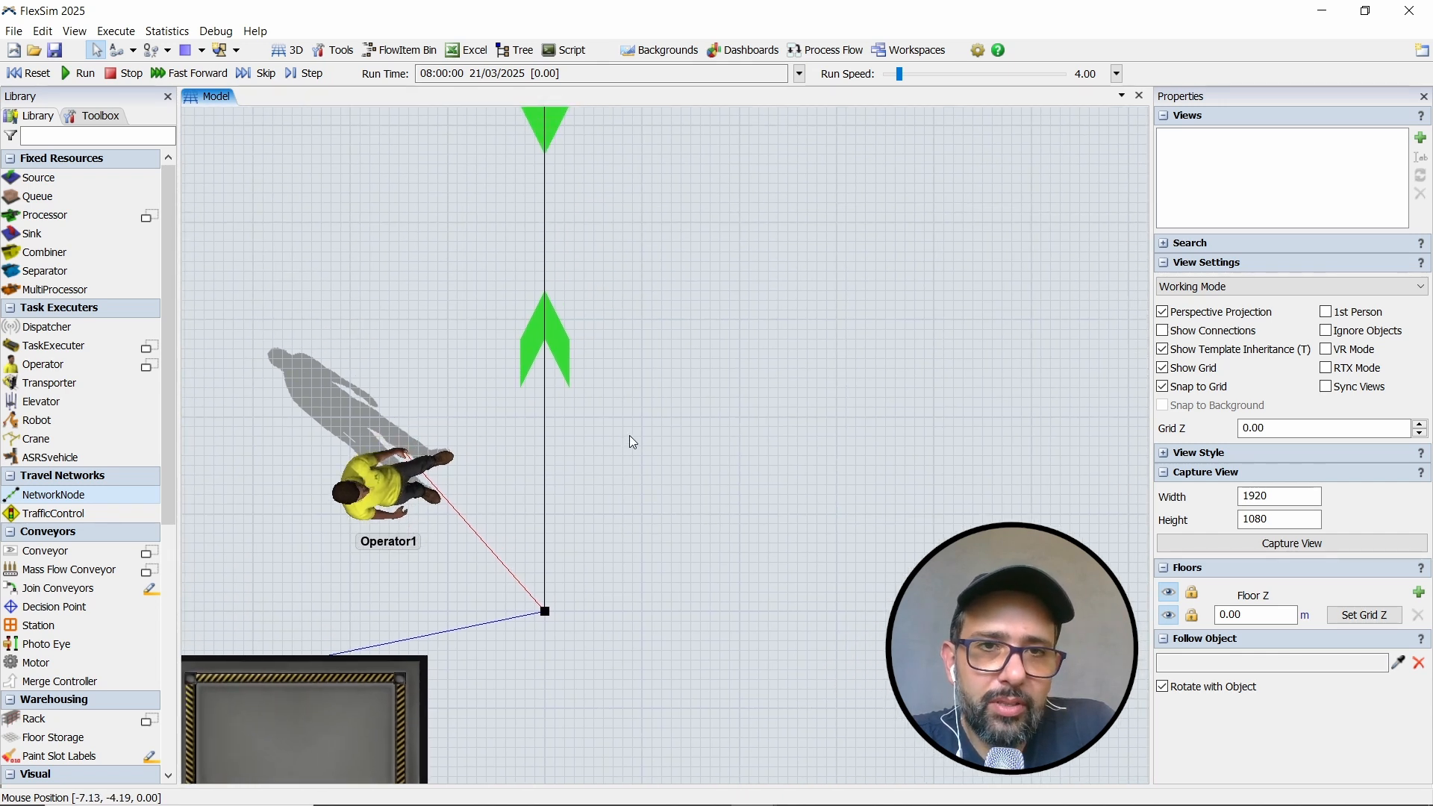
# - Reset and run the simulation to watch Operator1 carry boxes from Queue1 to Queue2 along the network paths
pyautogui.moveTo(578, 525); pyautogui.dragTo(536, 510)
pyautogui.scroll(-2, 517, 534)
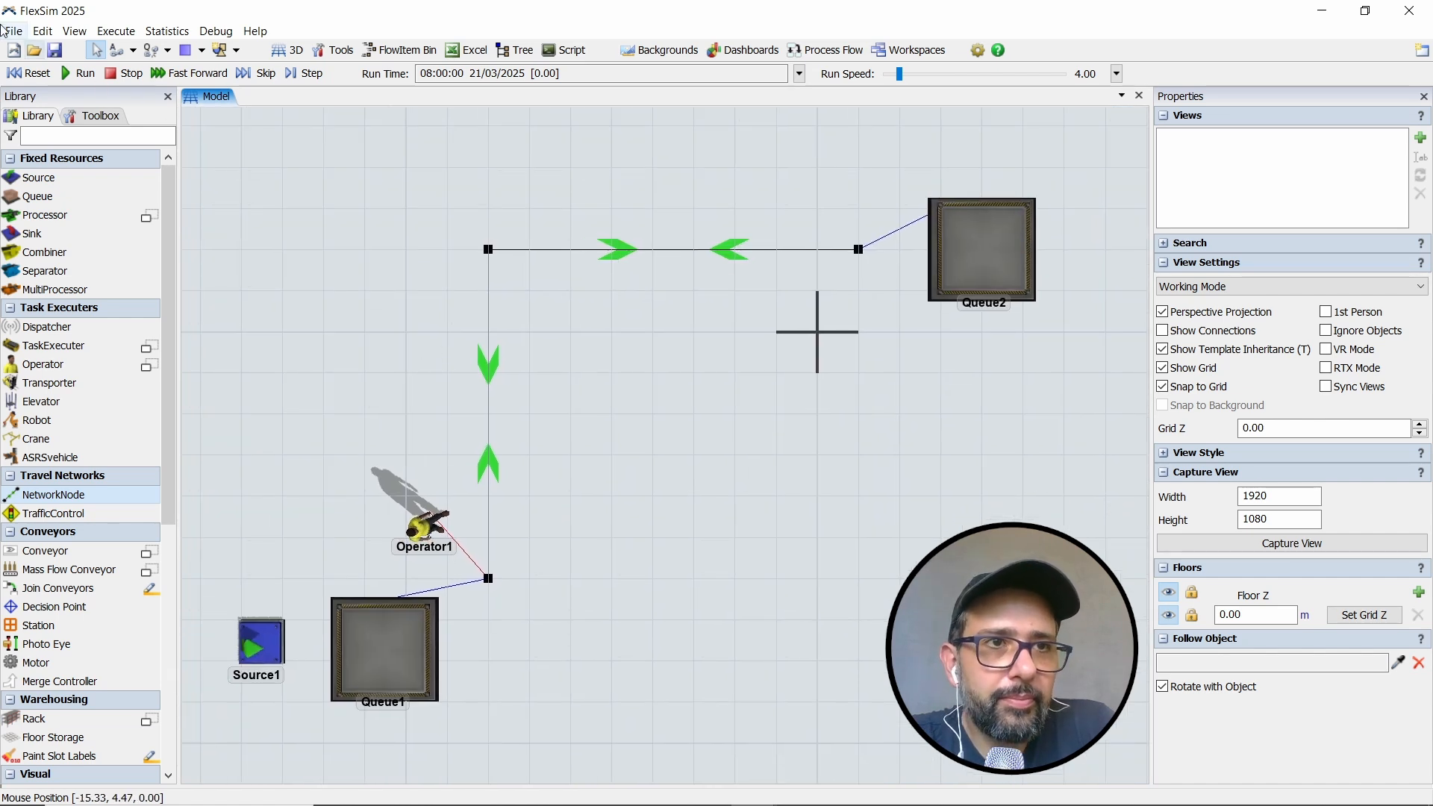
pyautogui.click(33, 77)
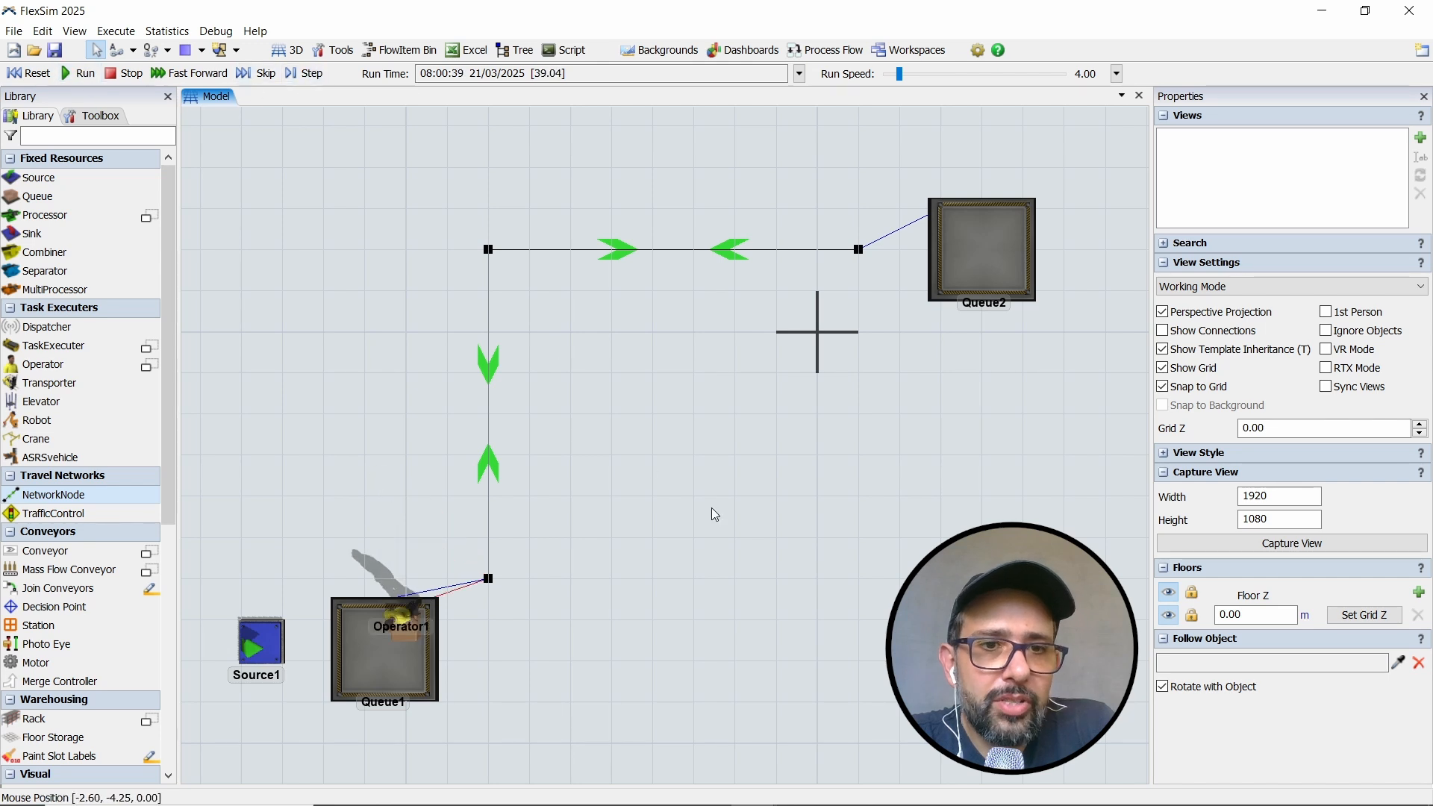
pyautogui.moveTo(711, 508); pyautogui.dragTo(727, 467, button='right')
pyautogui.moveTo(727, 468); pyautogui.dragTo(763, 469)
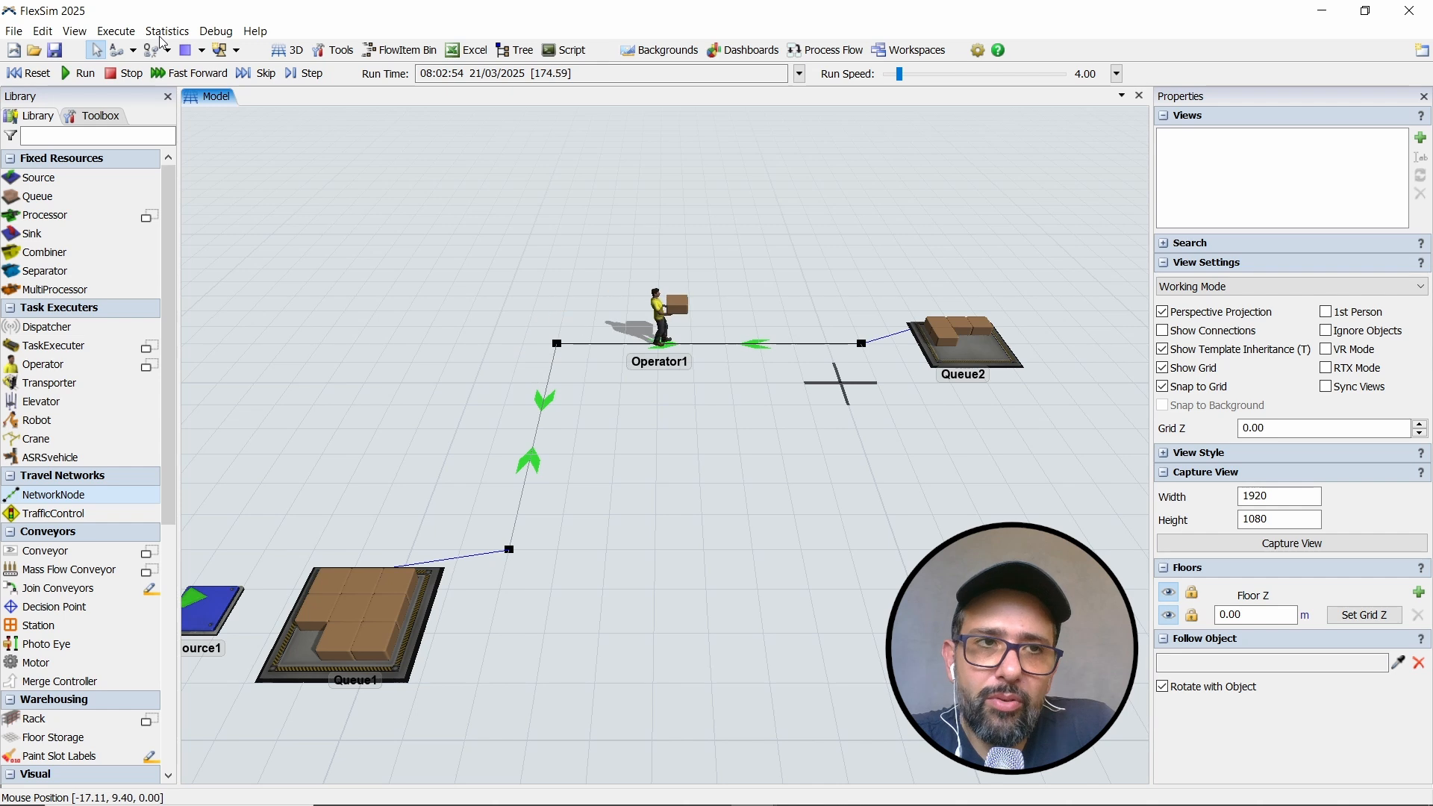
# - Reset the model and extend the network from the node near Queue2 through a new node at X 1.00, Y -7.00 to the node near Queue1
pyautogui.click(28, 74)
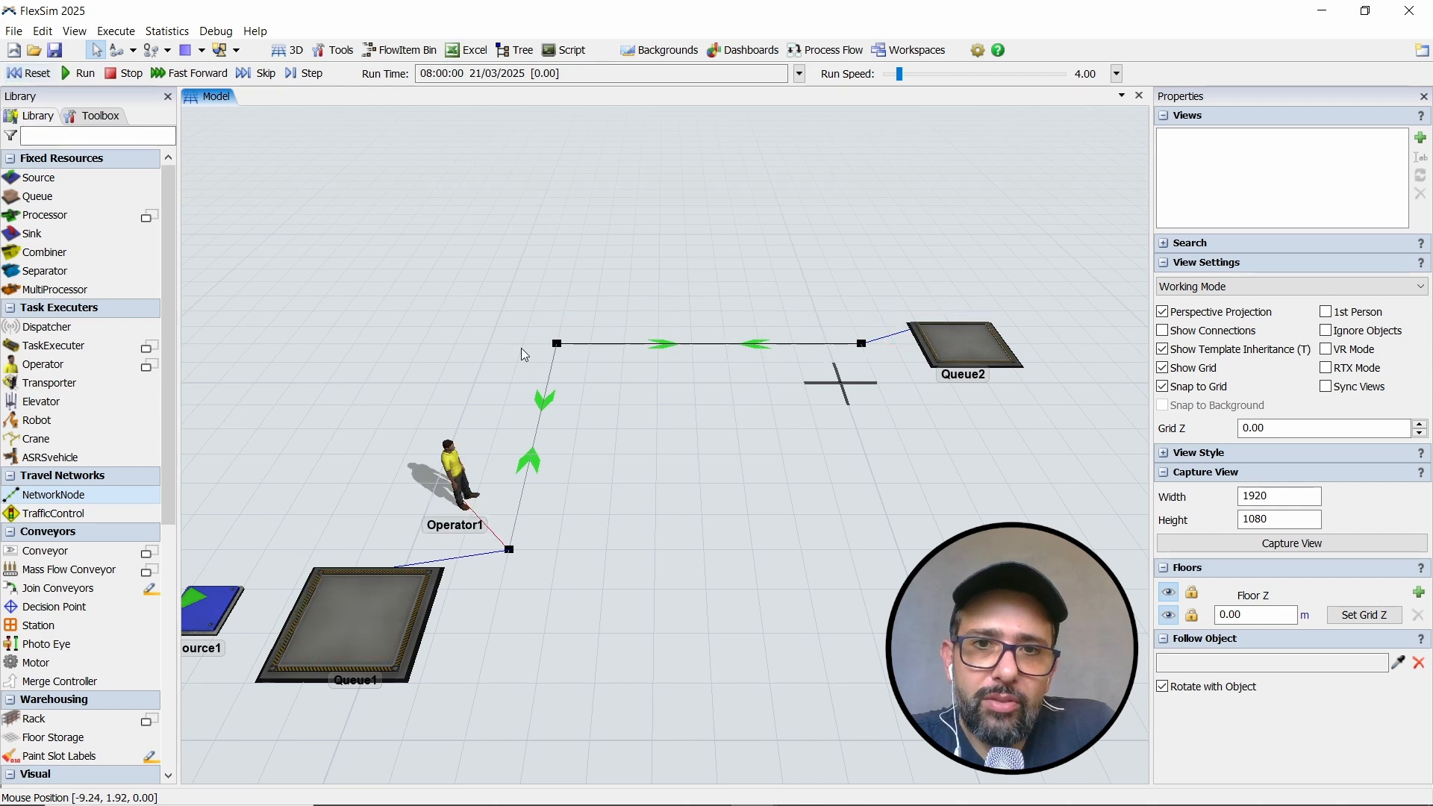
pyautogui.moveTo(616, 427); pyautogui.dragTo(621, 459, button='right')
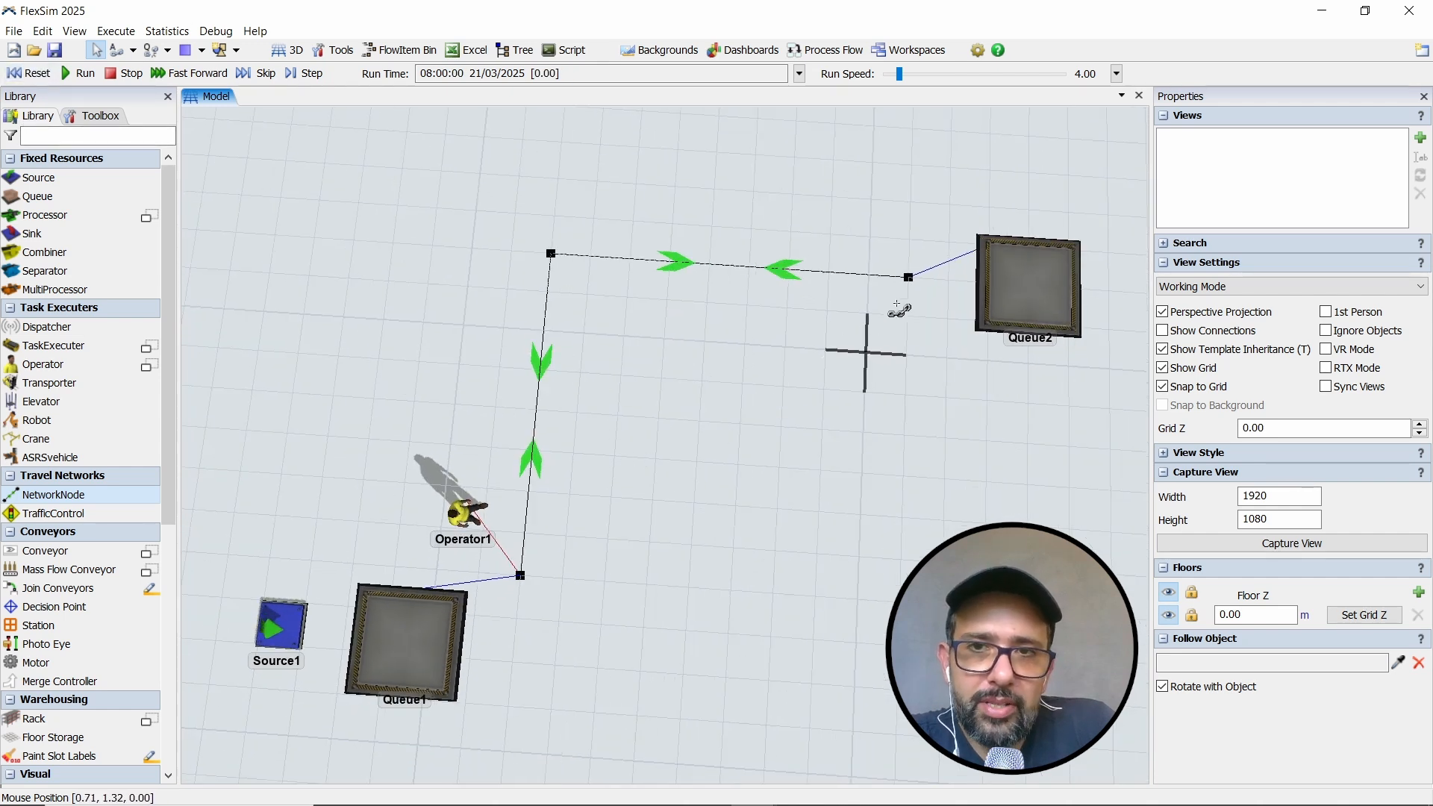
pyautogui.click(909, 278)
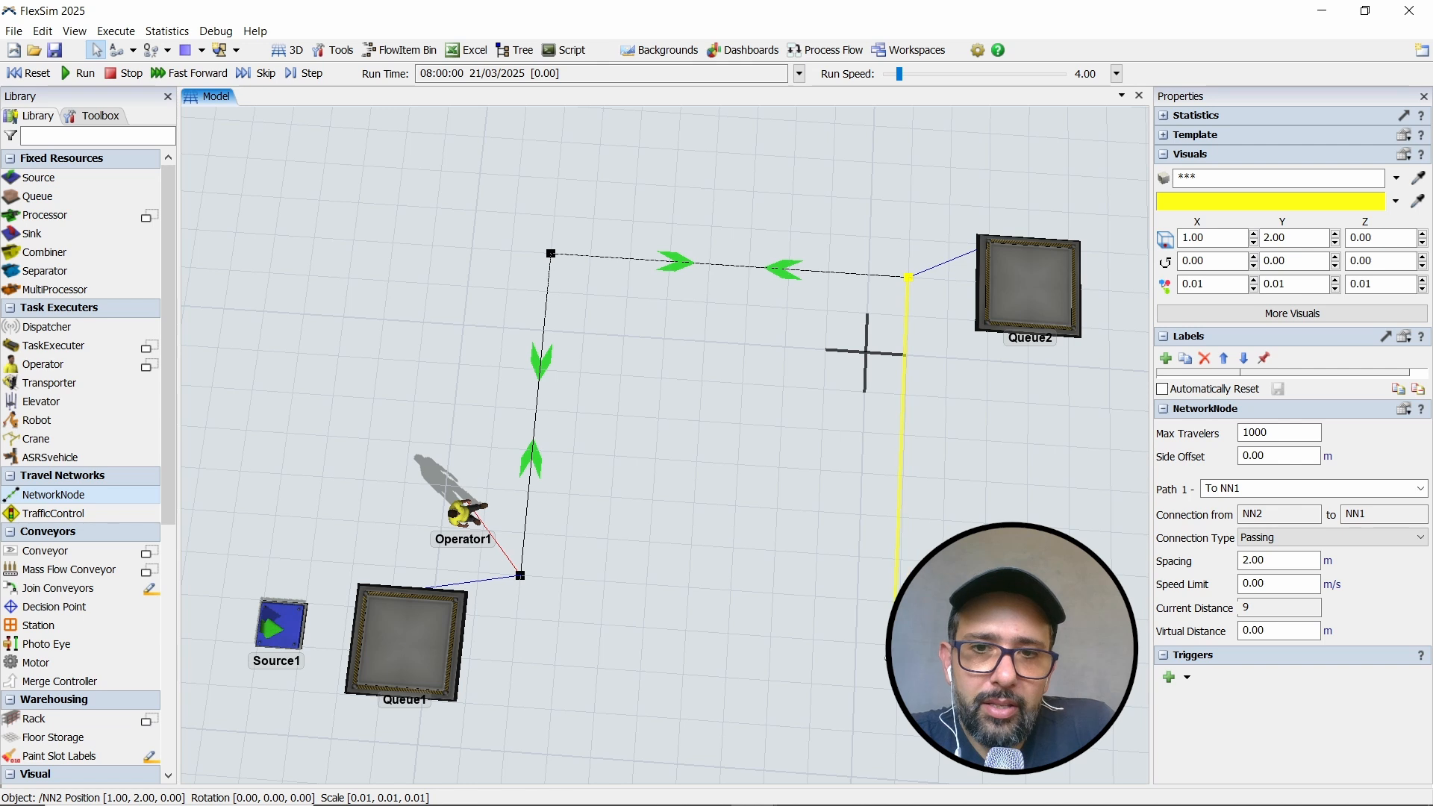
pyautogui.click(900, 641)
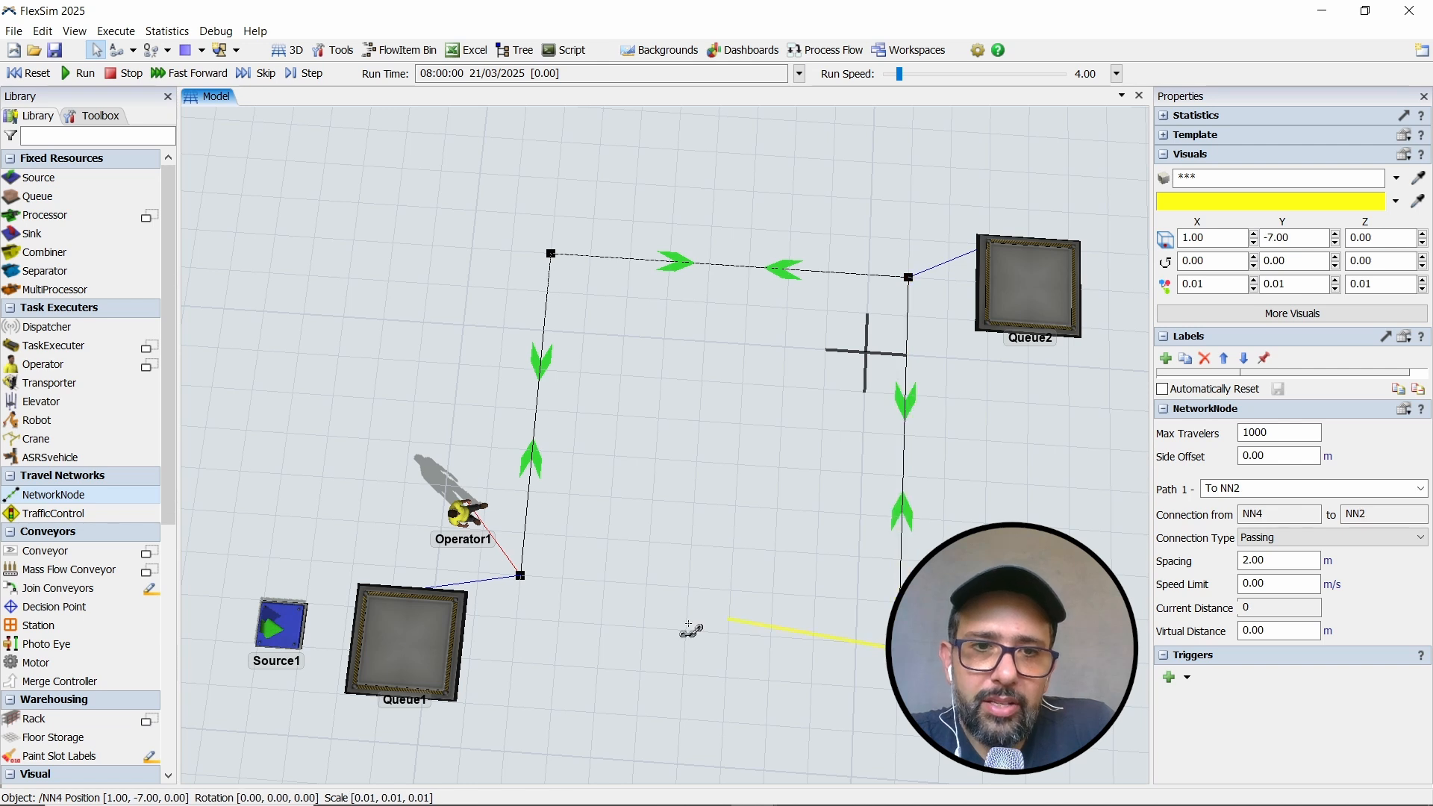
pyautogui.click(521, 576)
pyautogui.moveTo(565, 655); pyautogui.dragTo(581, 661)
pyautogui.moveTo(600, 662); pyautogui.dragTo(609, 642, button='right')
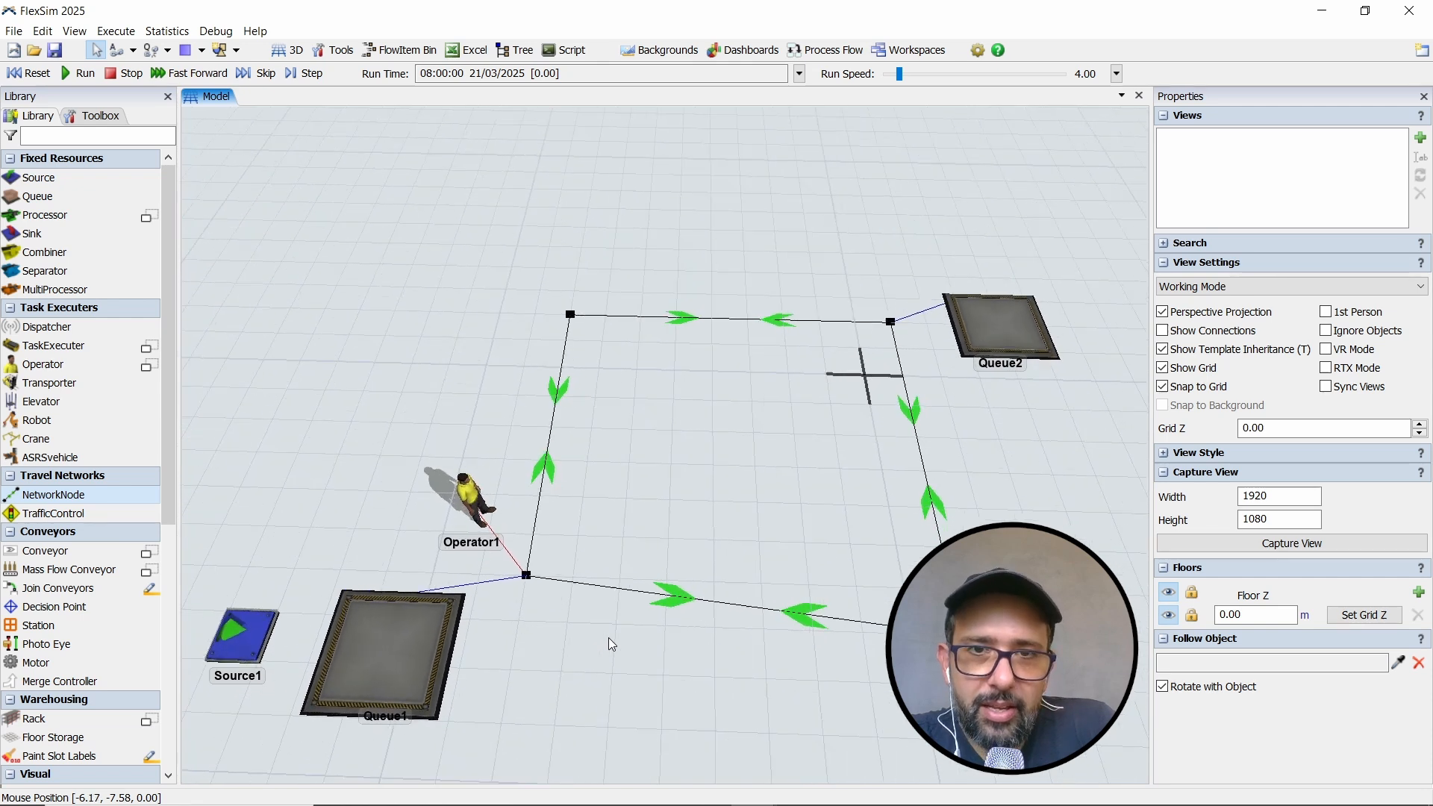
# - Run the simulation to watch which route Operator1 takes around the closed network loop, and reset the model
pyautogui.click(79, 73)
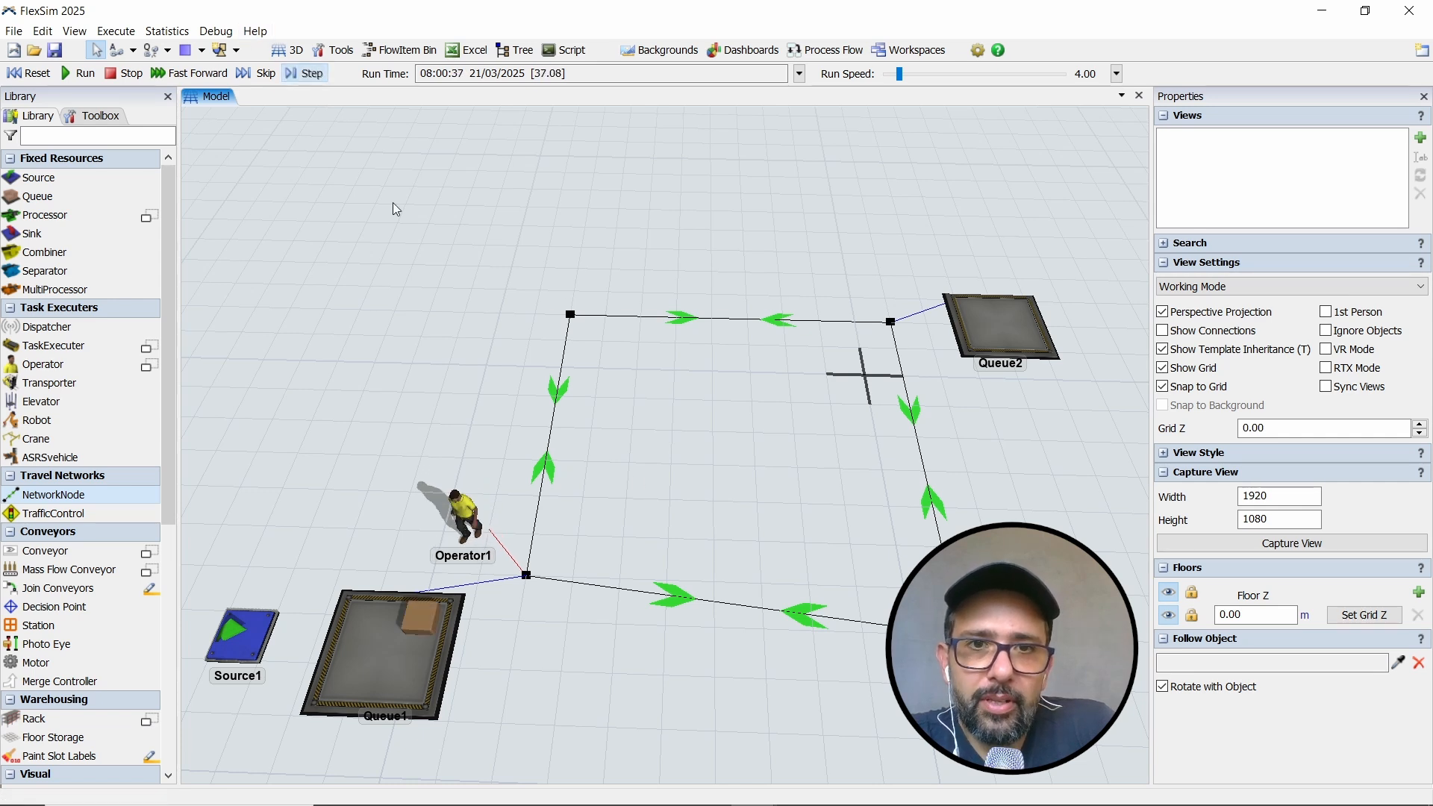
pyautogui.moveTo(727, 455); pyautogui.dragTo(703, 458)
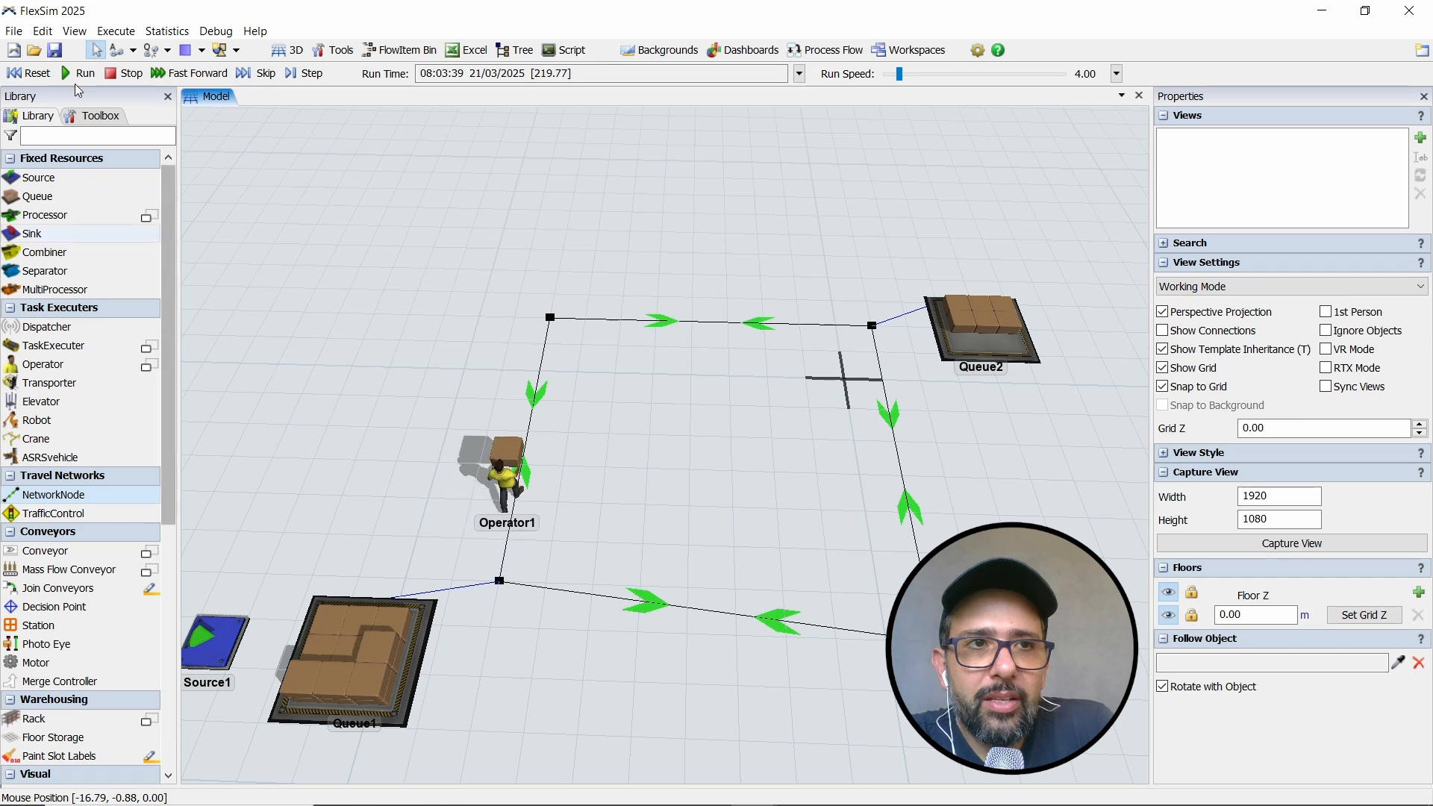
pyautogui.click(28, 73)
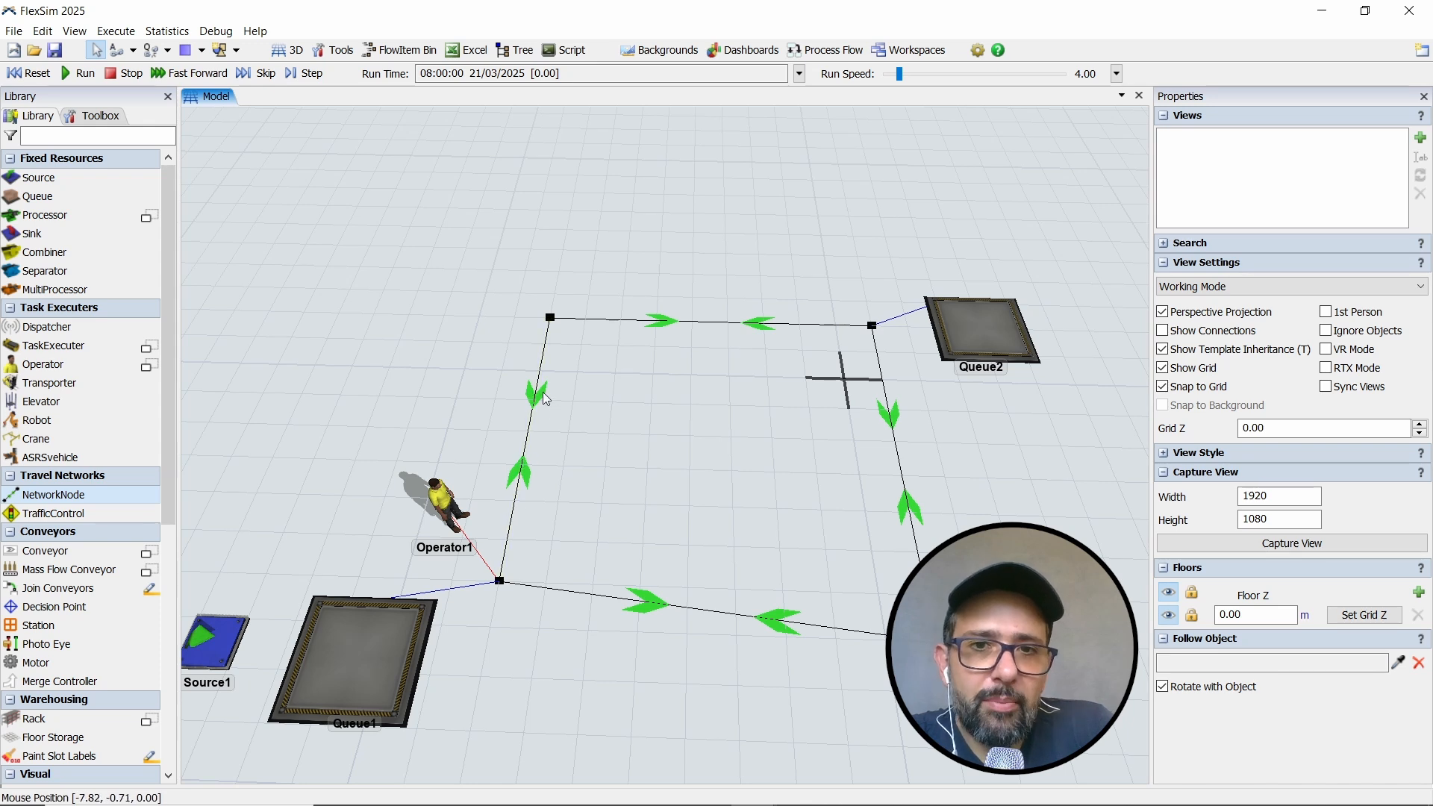
# - Reset the view rotation and set the path direction from node NN1 down to the node near Queue1 to No_Connection
pyautogui.rightClick(615, 428)
pyautogui.moveTo(657, 456)
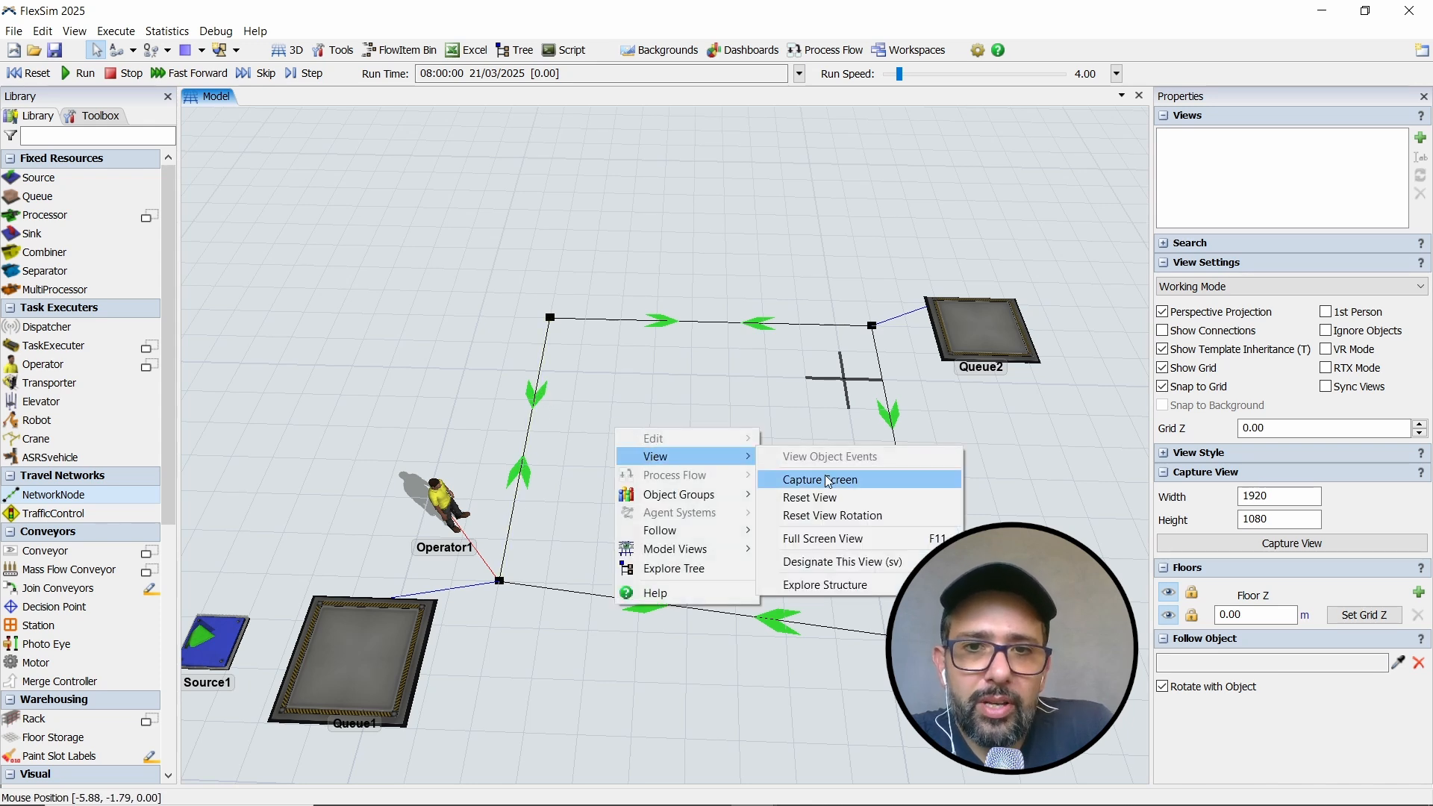
pyautogui.click(840, 516)
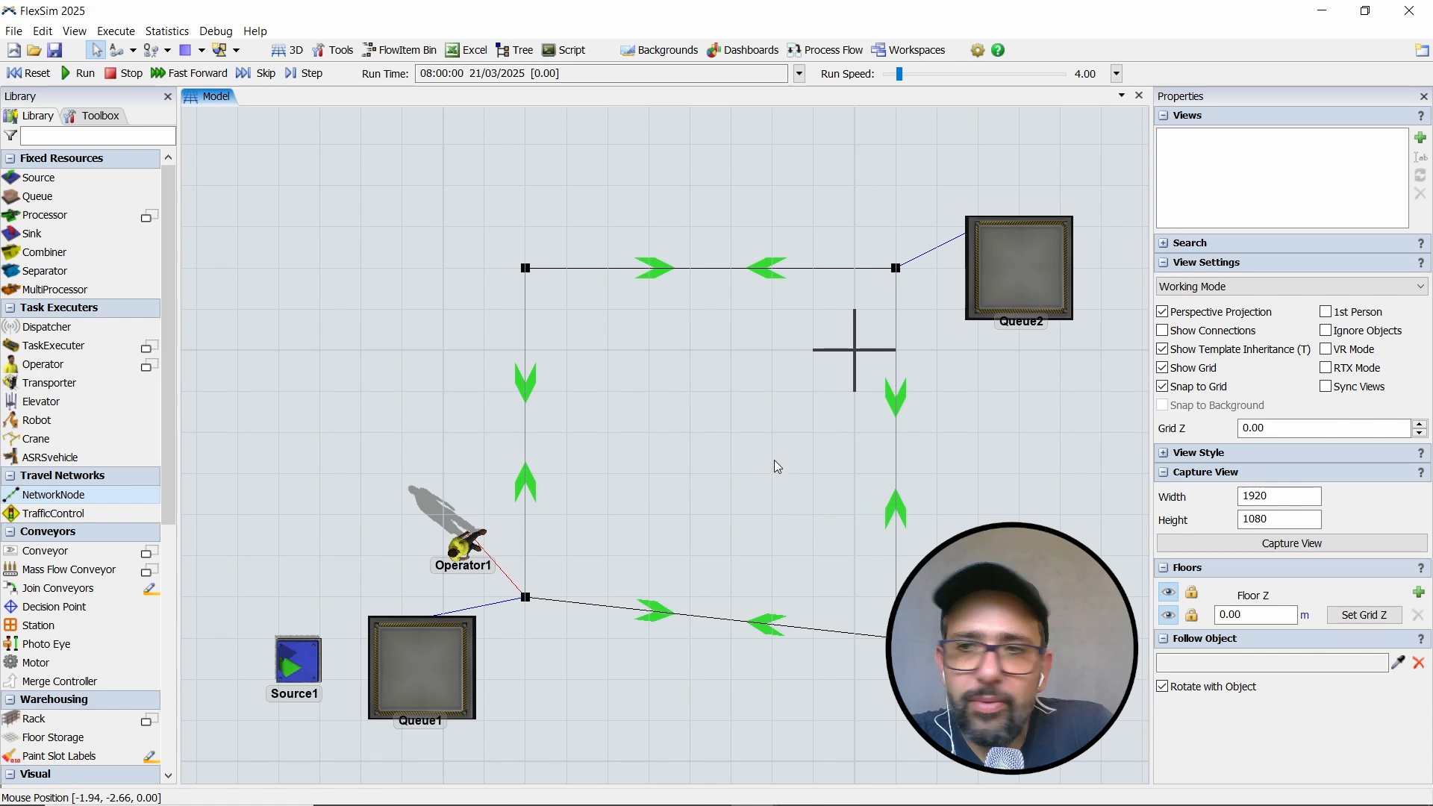
pyautogui.scroll(3, 608, 392)
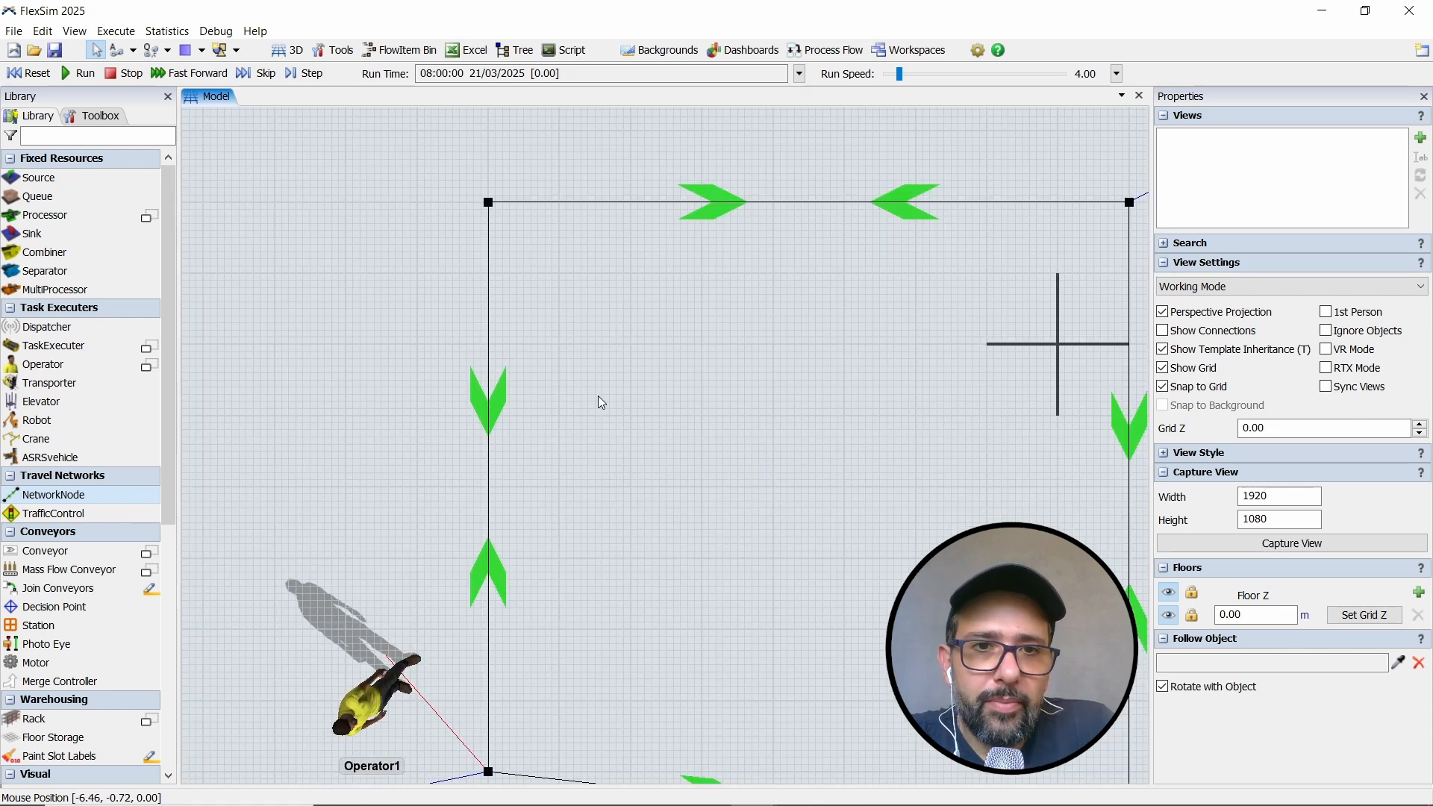
pyautogui.moveTo(563, 422); pyautogui.dragTo(604, 358)
pyautogui.scroll(3, 617, 472)
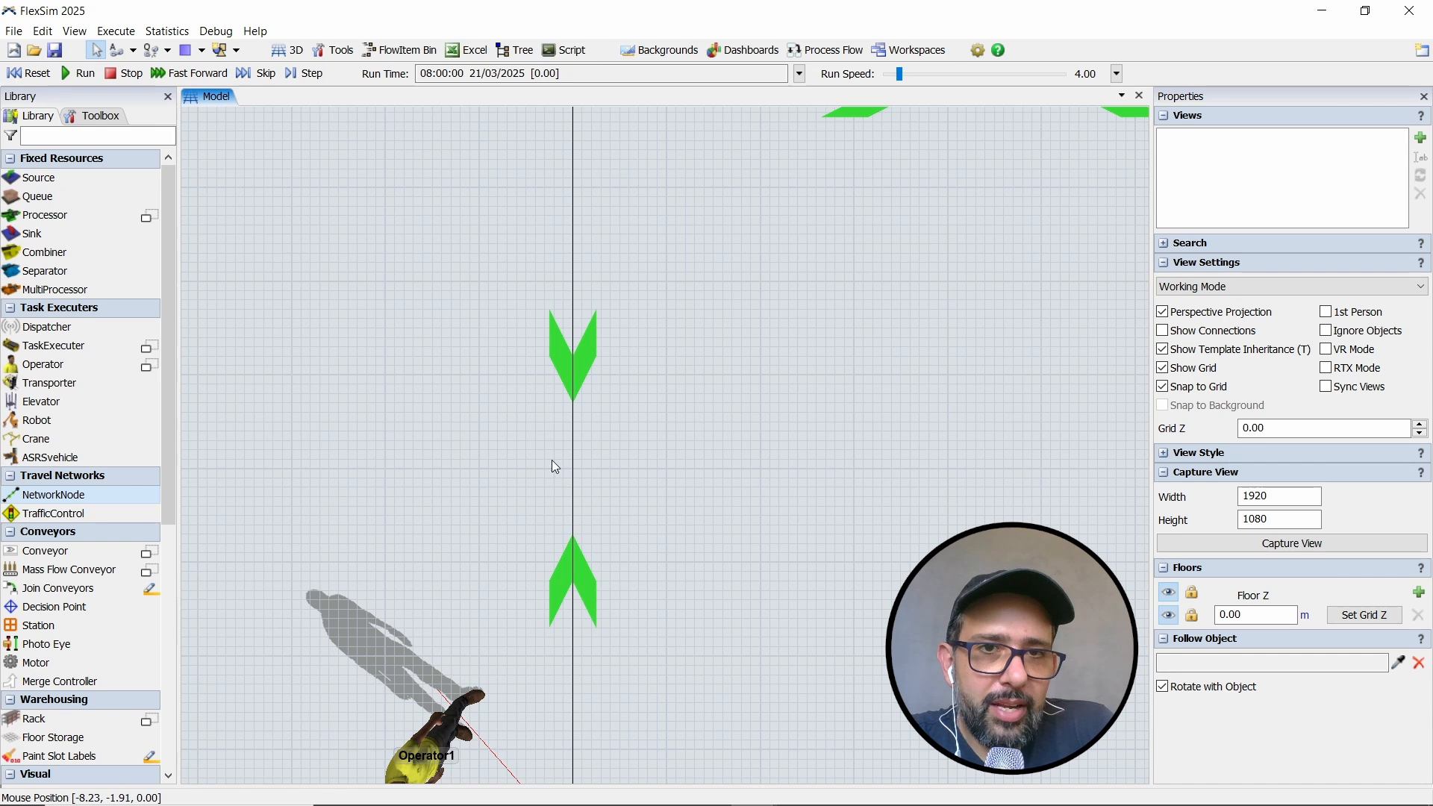
pyautogui.rightClick(591, 352)
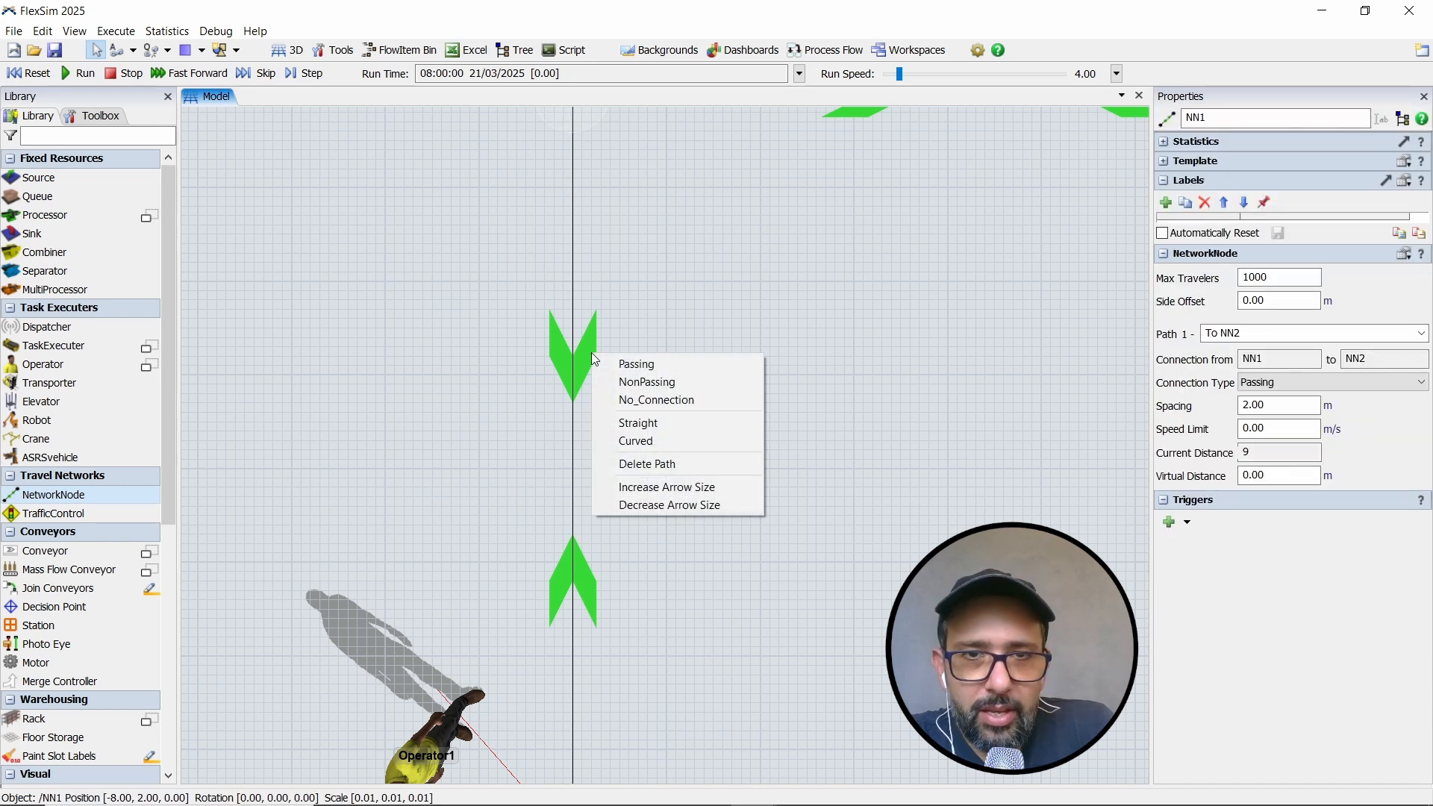
pyautogui.click(652, 410)
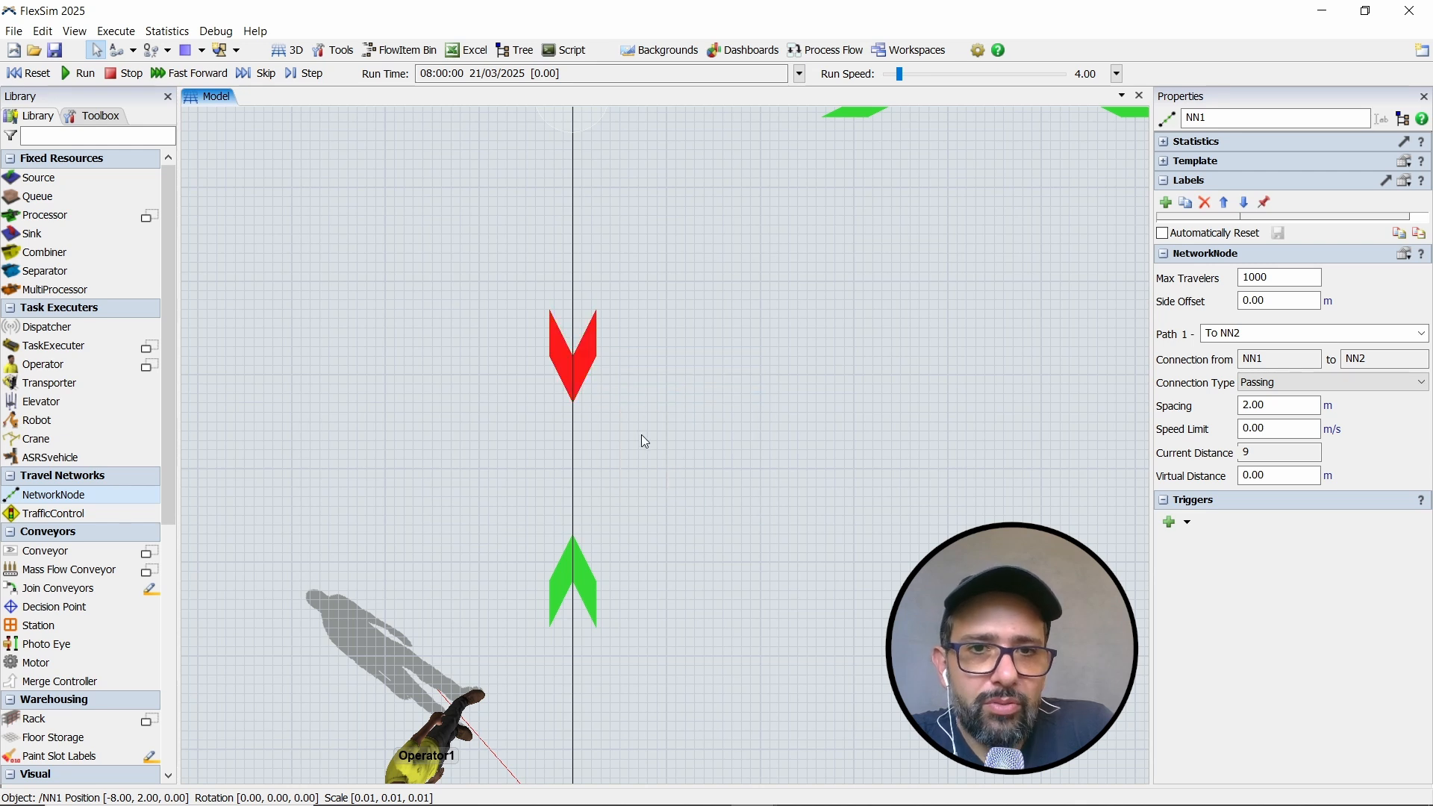
pyautogui.moveTo(642, 434); pyautogui.dragTo(605, 437)
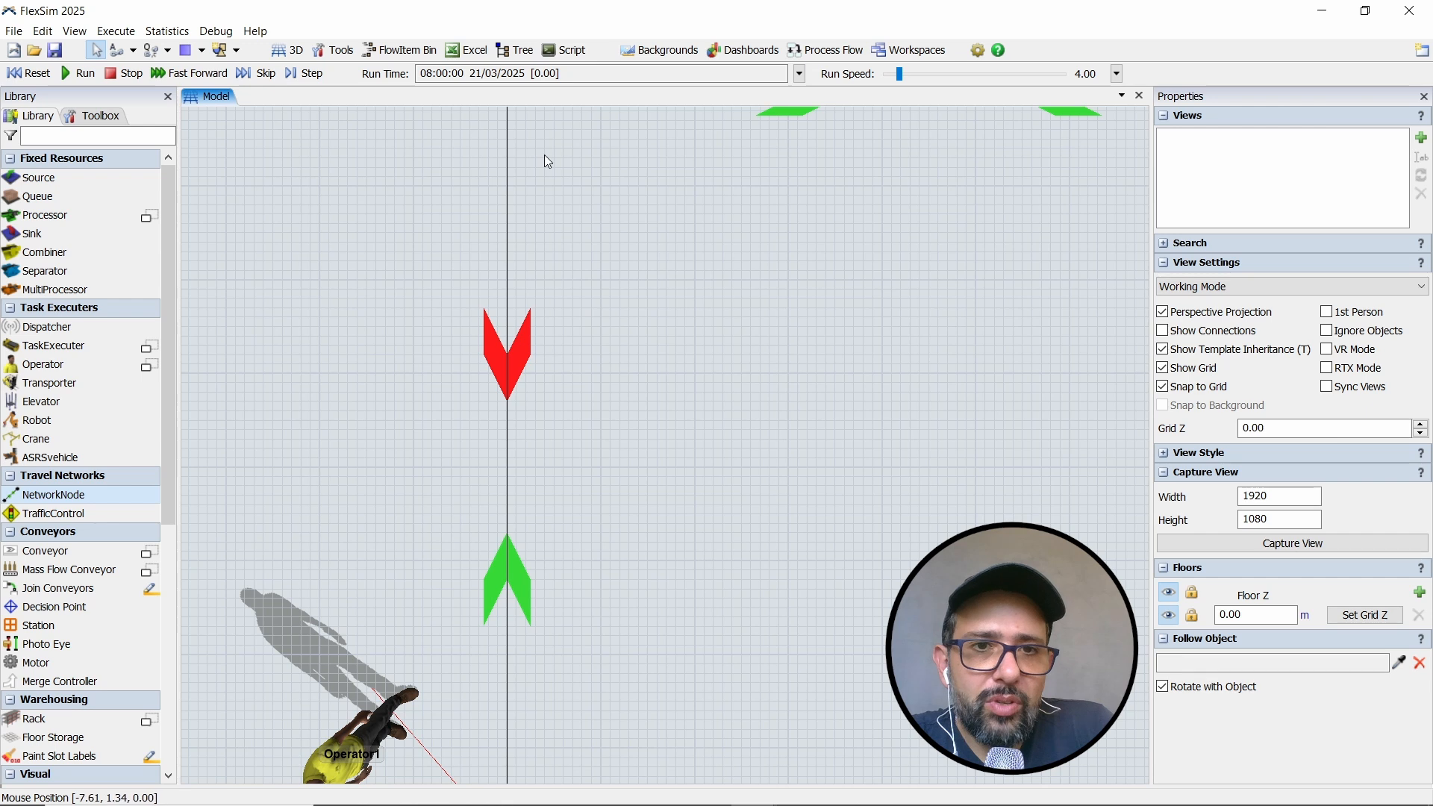
# - Set the path direction from the node near Queue1 to the lower corner node NN4 to No_Connection
pyautogui.scroll(-4, 672, 446)
pyautogui.moveTo(690, 458); pyautogui.dragTo(542, 401)
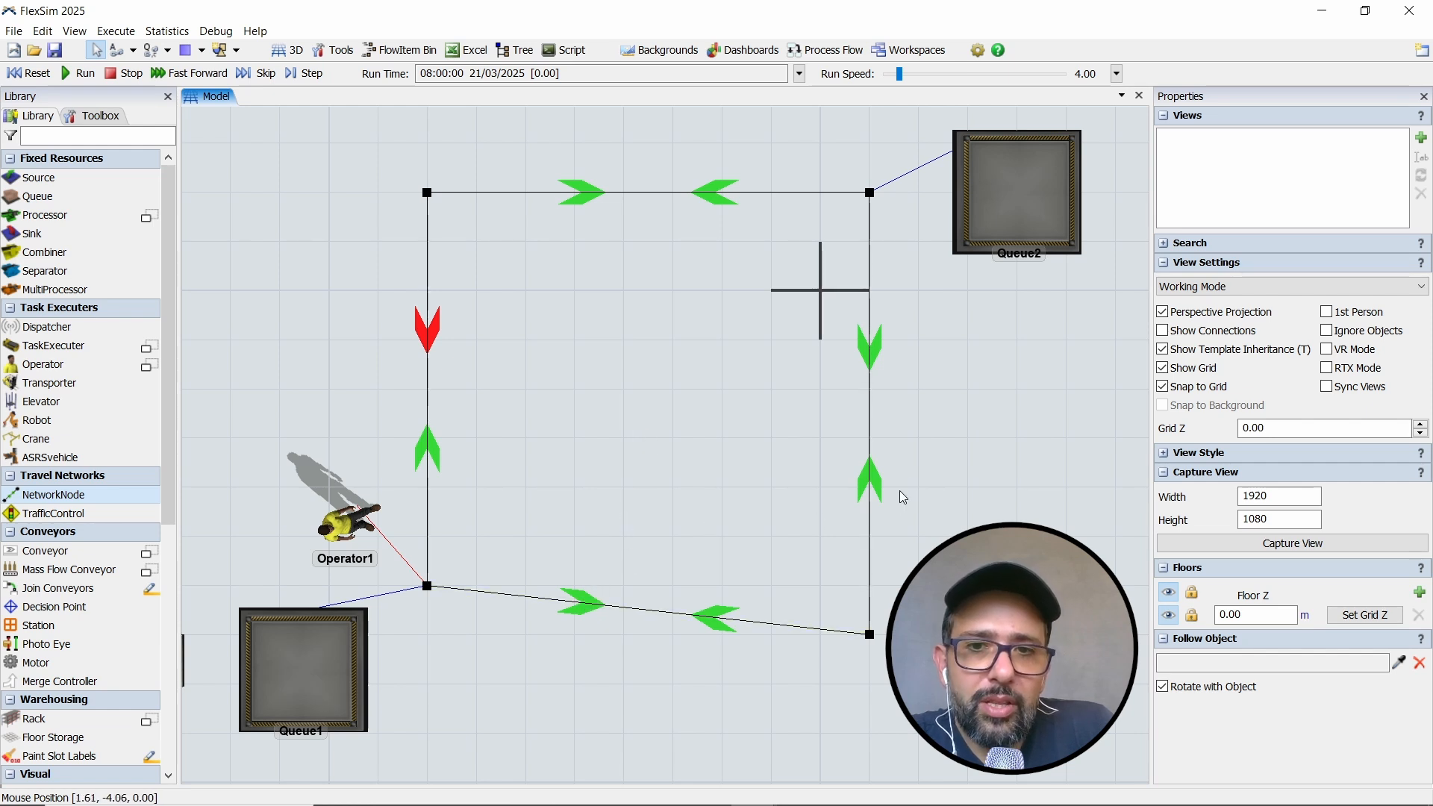
pyautogui.scroll(8, 717, 520)
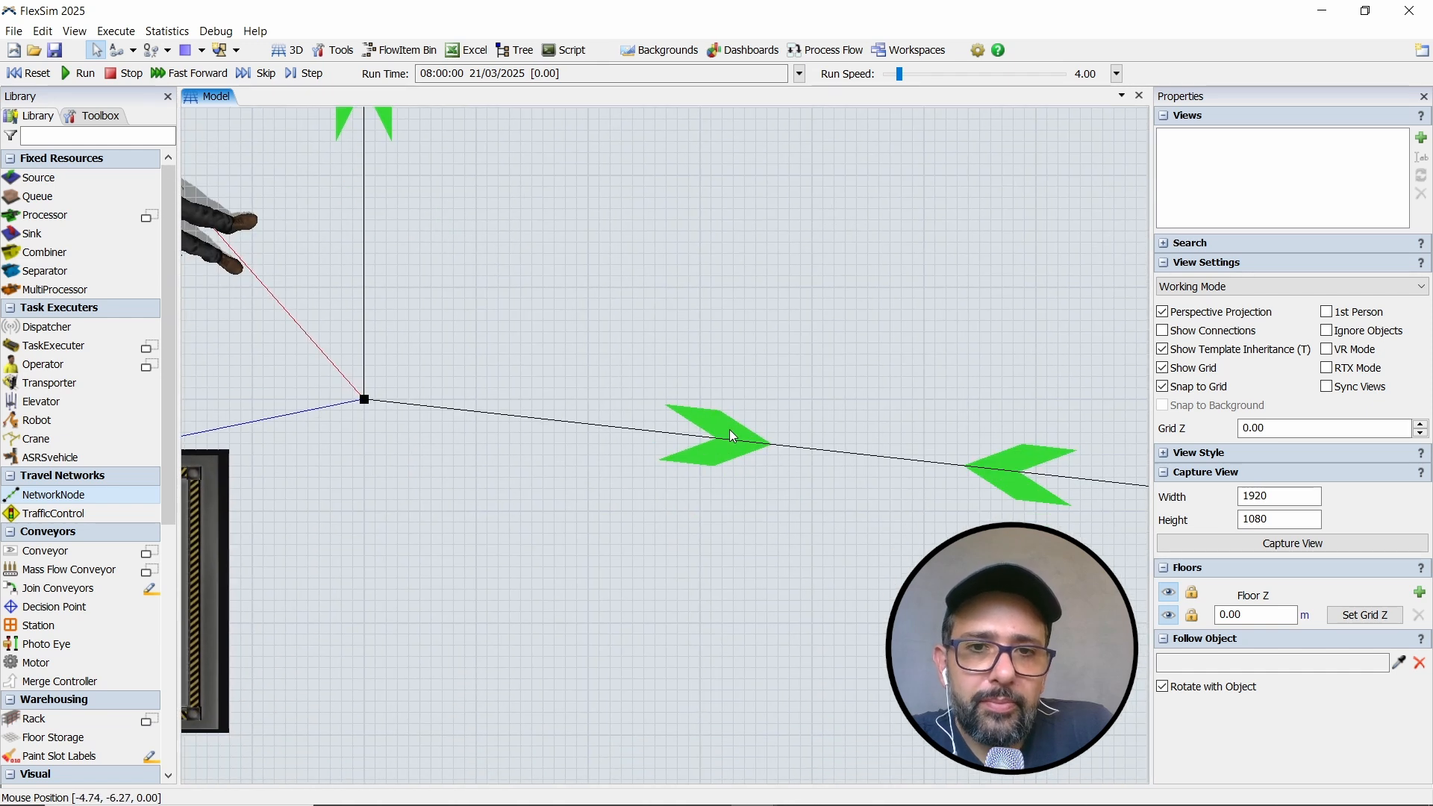
pyautogui.rightClick(728, 424)
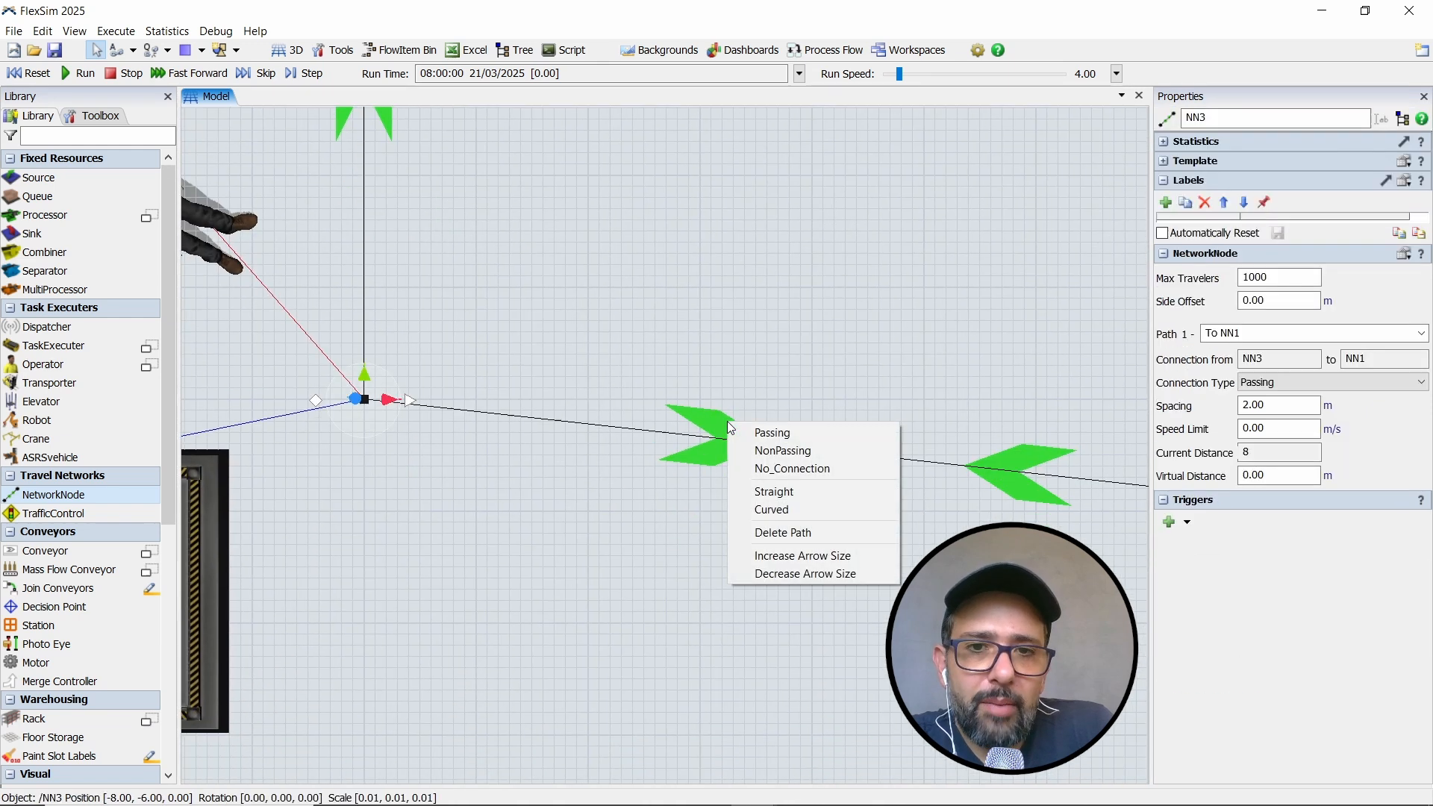
pyautogui.click(789, 468)
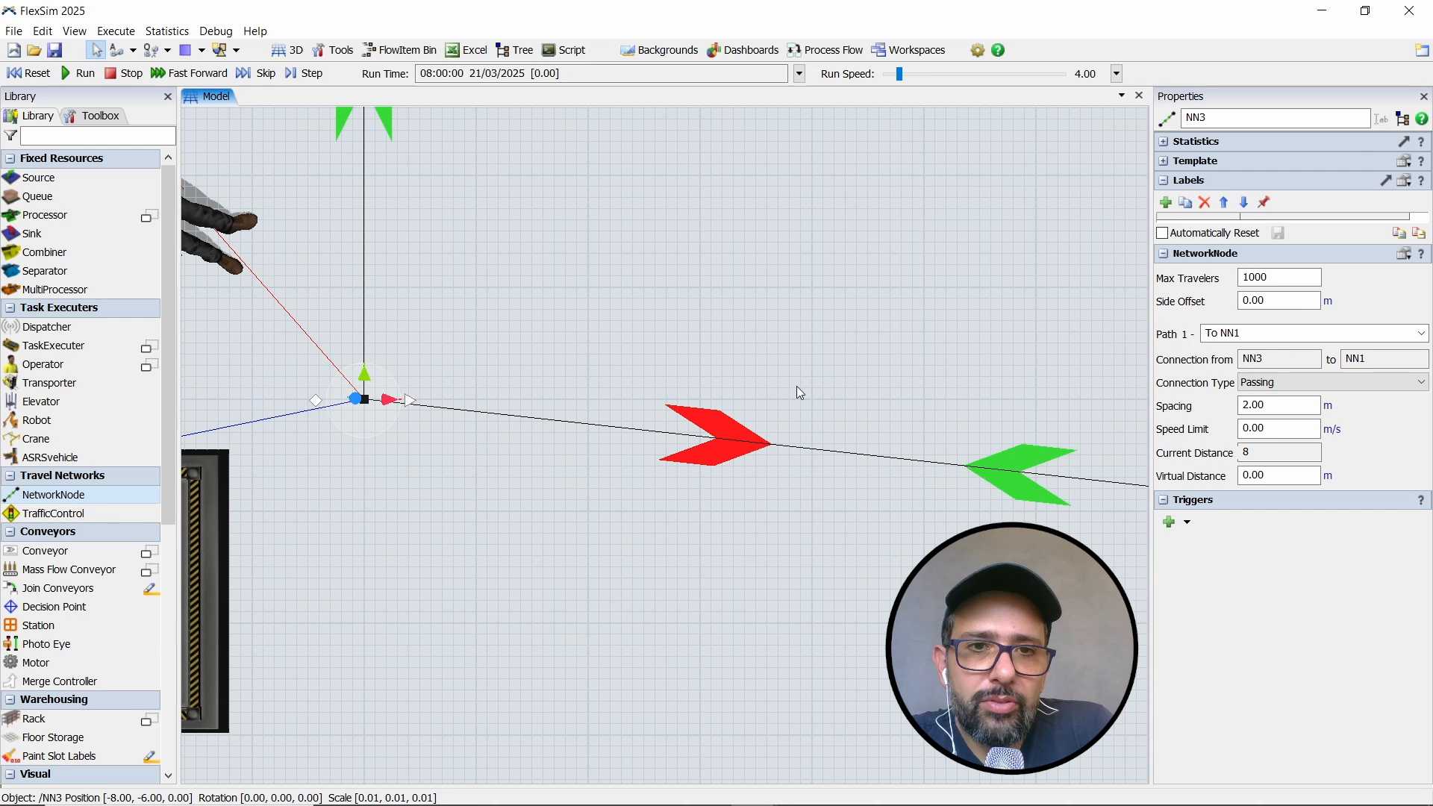
pyautogui.click(785, 419)
pyautogui.scroll(-10, 786, 419)
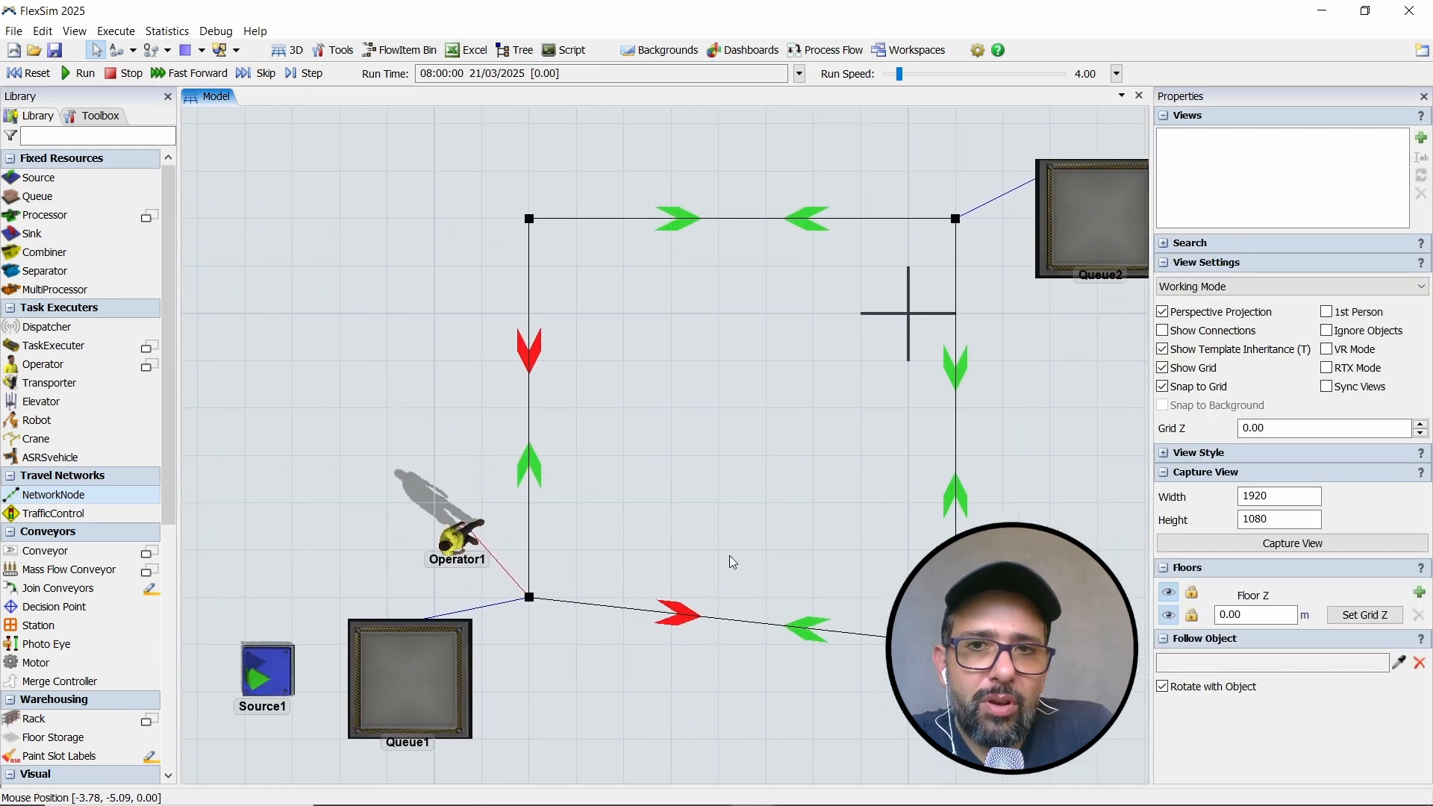
# - Reset and run the simulation to watch Operator1 carry boxes to Queue2 and return around the one-way loop
pyautogui.moveTo(731, 557); pyautogui.dragTo(659, 513)
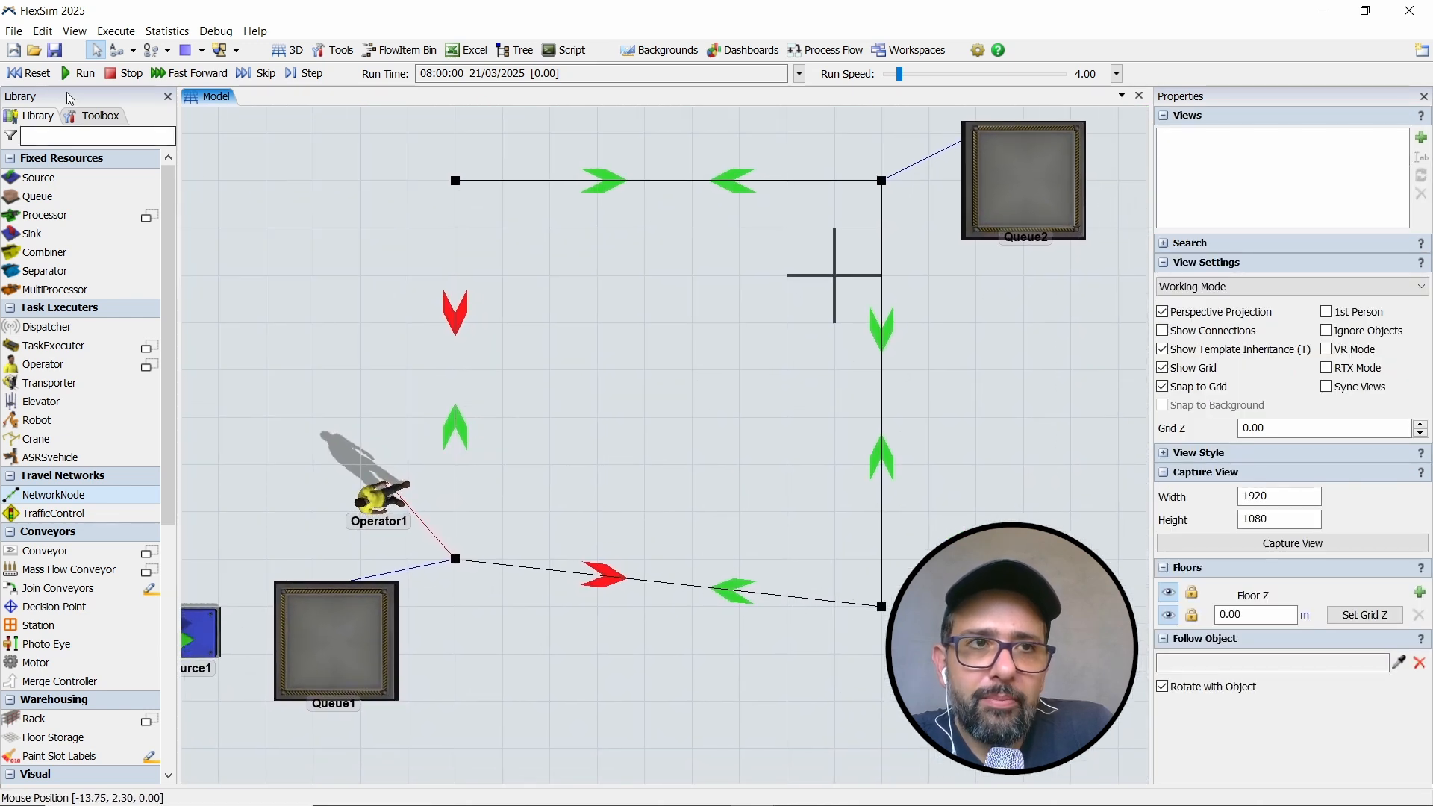
pyautogui.click(36, 73)
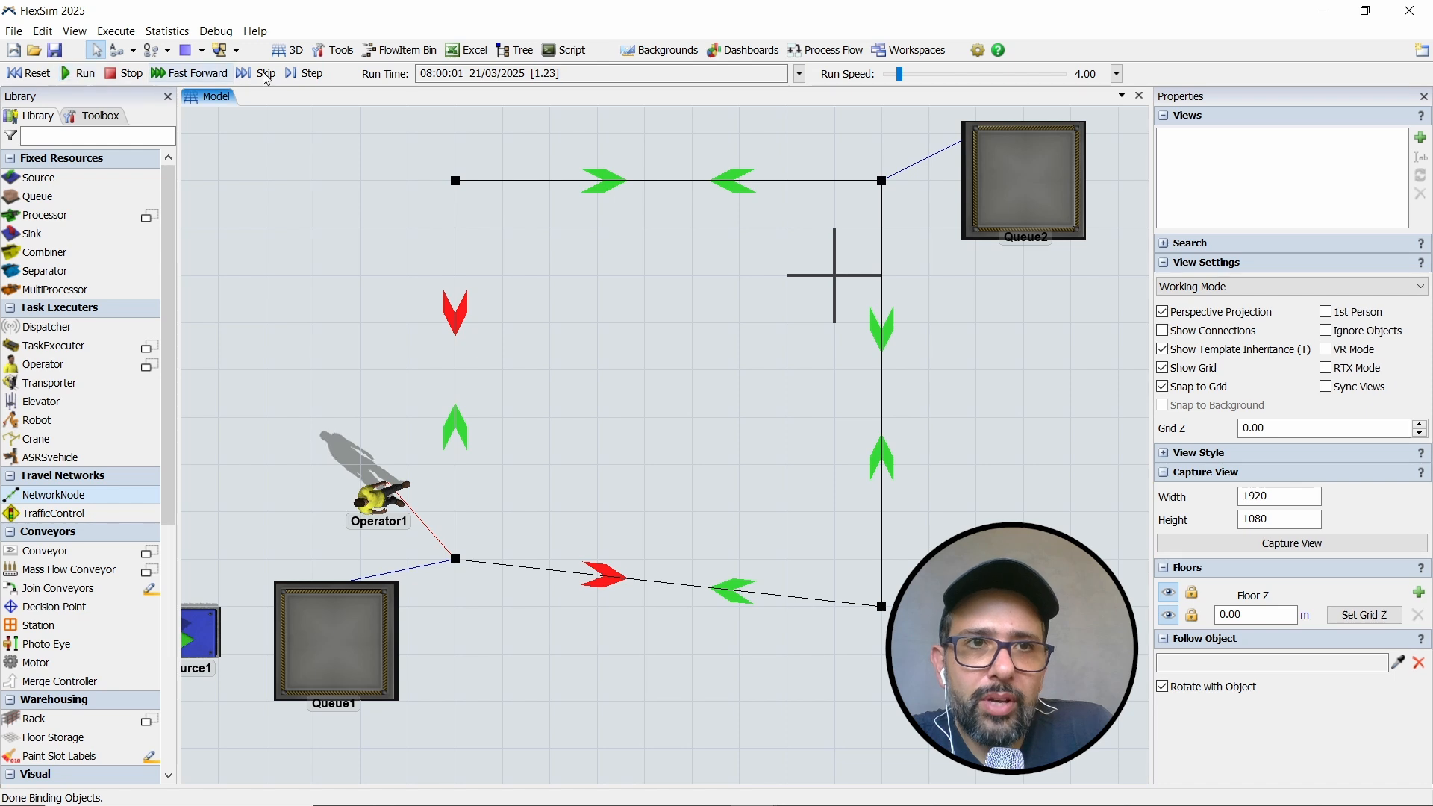
pyautogui.click(302, 74)
pyautogui.click(297, 78)
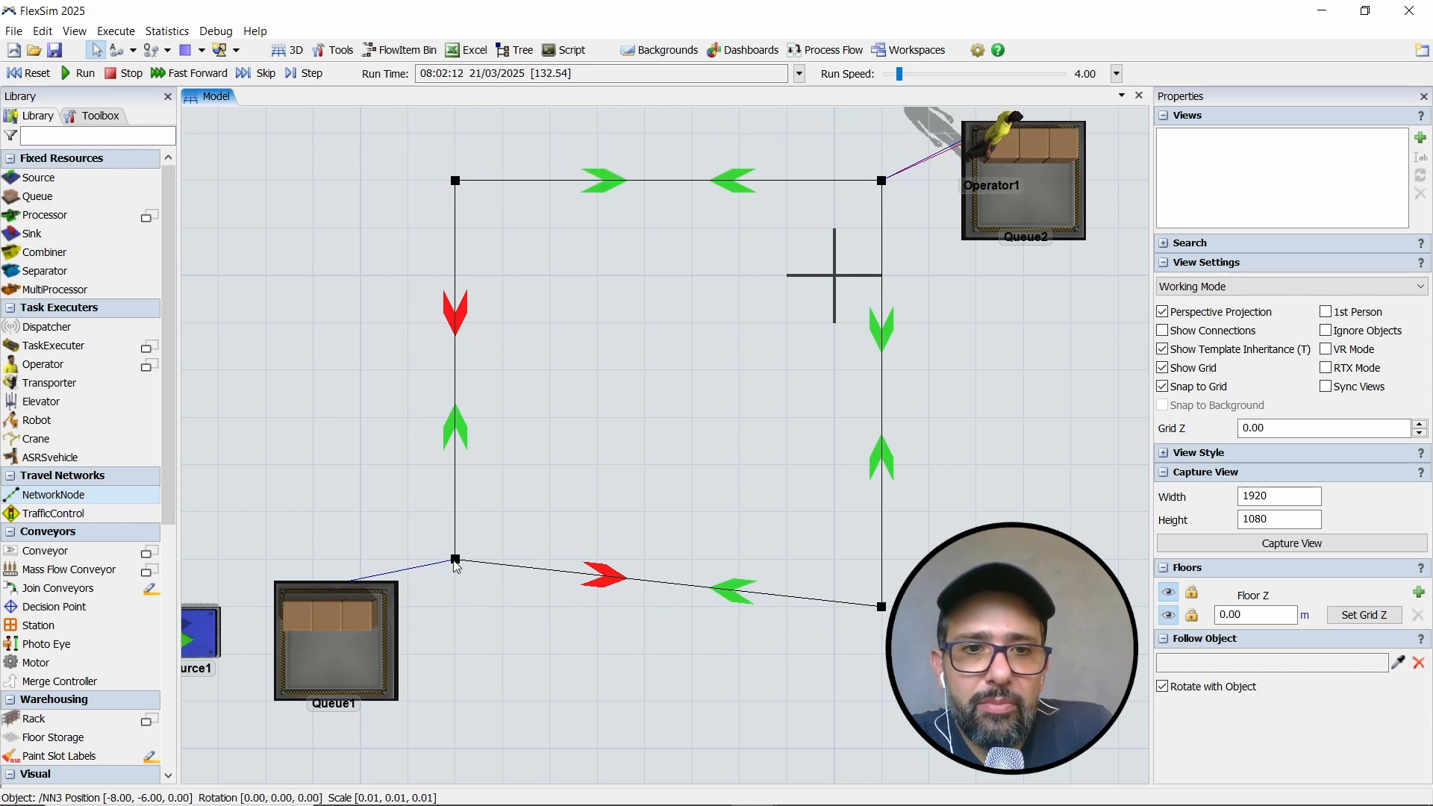
# - Move the network node near Queue1 to X -8.00, Y -7.00 to align it with the lower corner node
pyautogui.moveTo(455, 559); pyautogui.dragTo(454, 614)
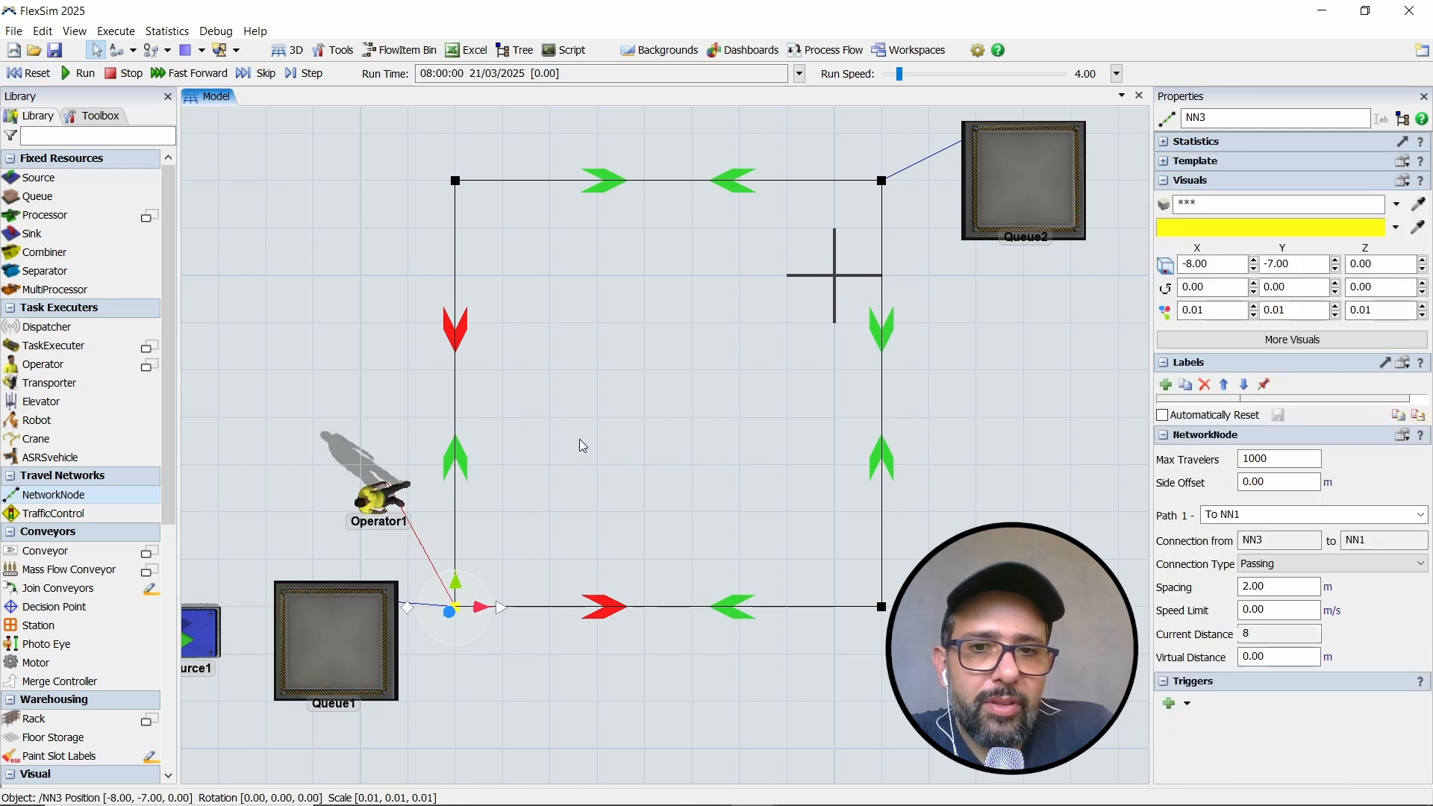
pyautogui.click(617, 433)
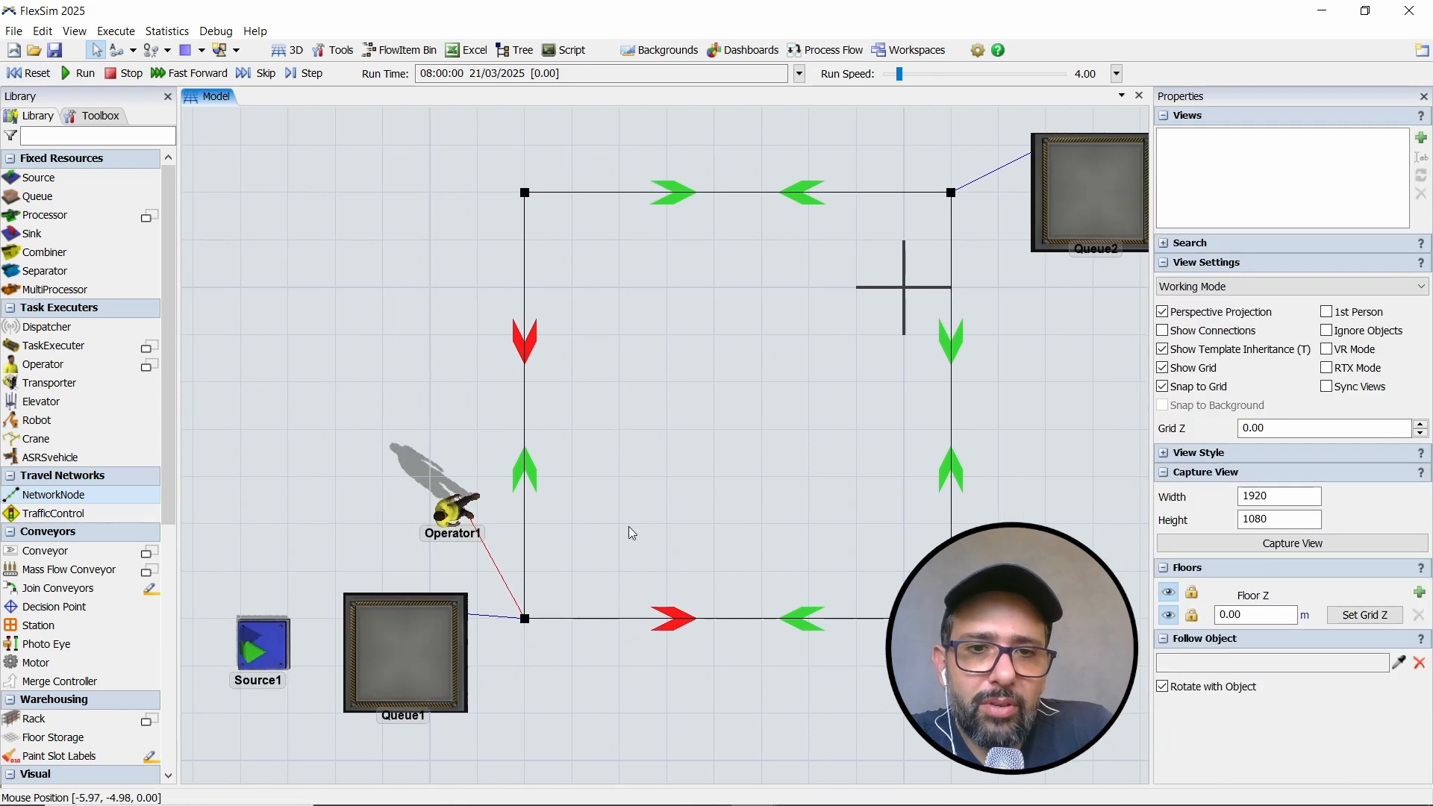
# - Make the lower path between NN4 and the node near Queue1 Curved, and pull both its control points downward so it bows outward
pyautogui.scroll(3, 644, 532)
pyautogui.moveTo(660, 542); pyautogui.dragTo(566, 334)
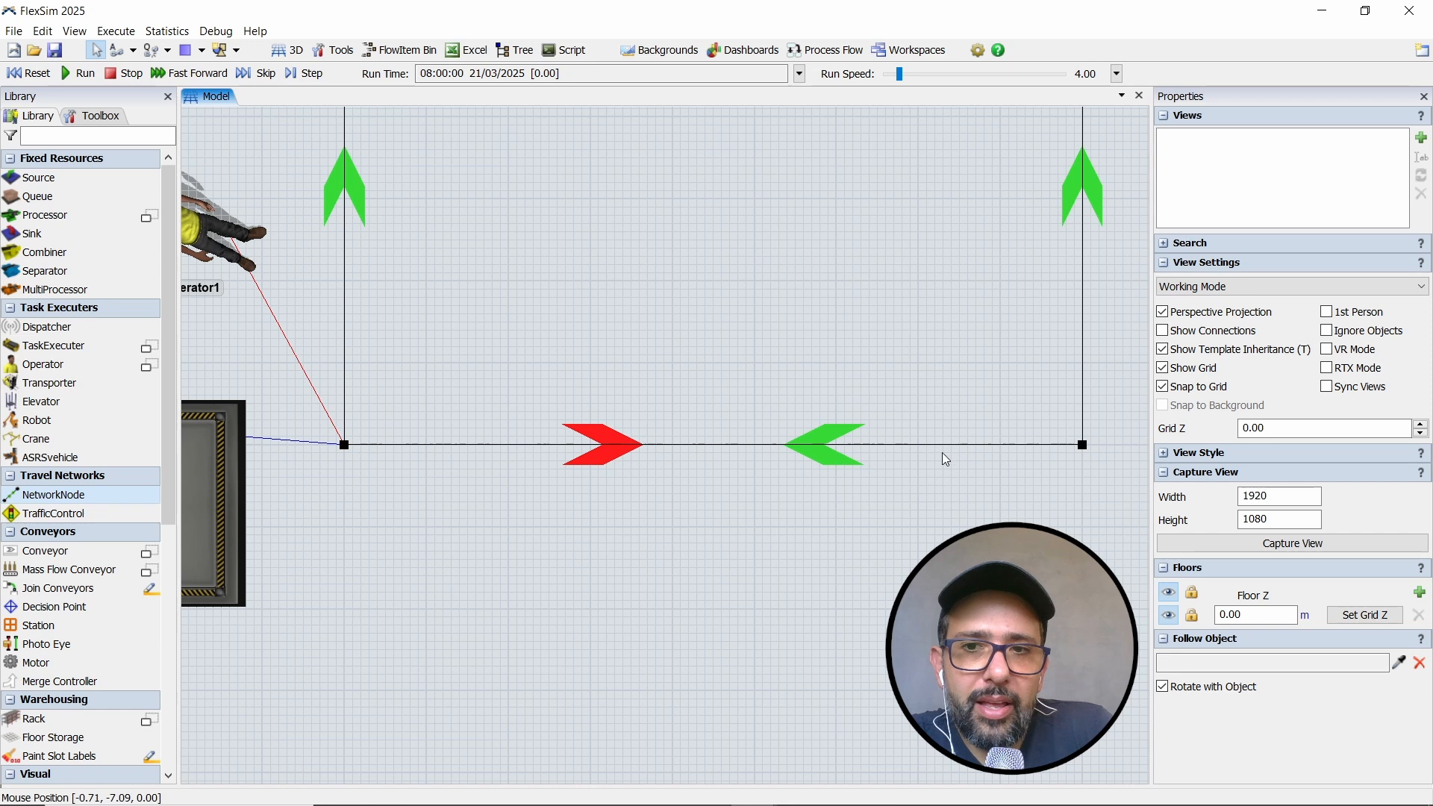
pyautogui.rightClick(817, 459)
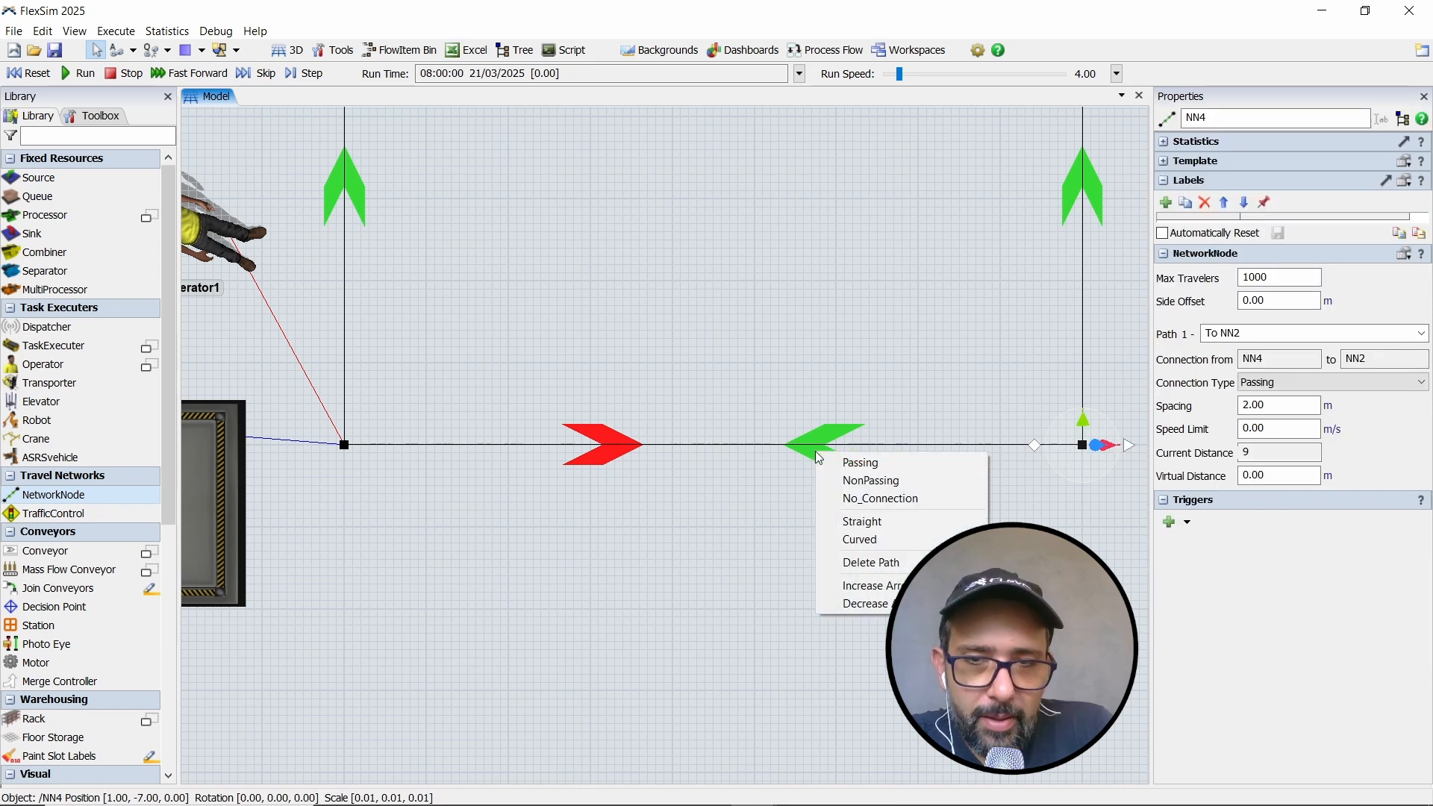
pyautogui.click(880, 539)
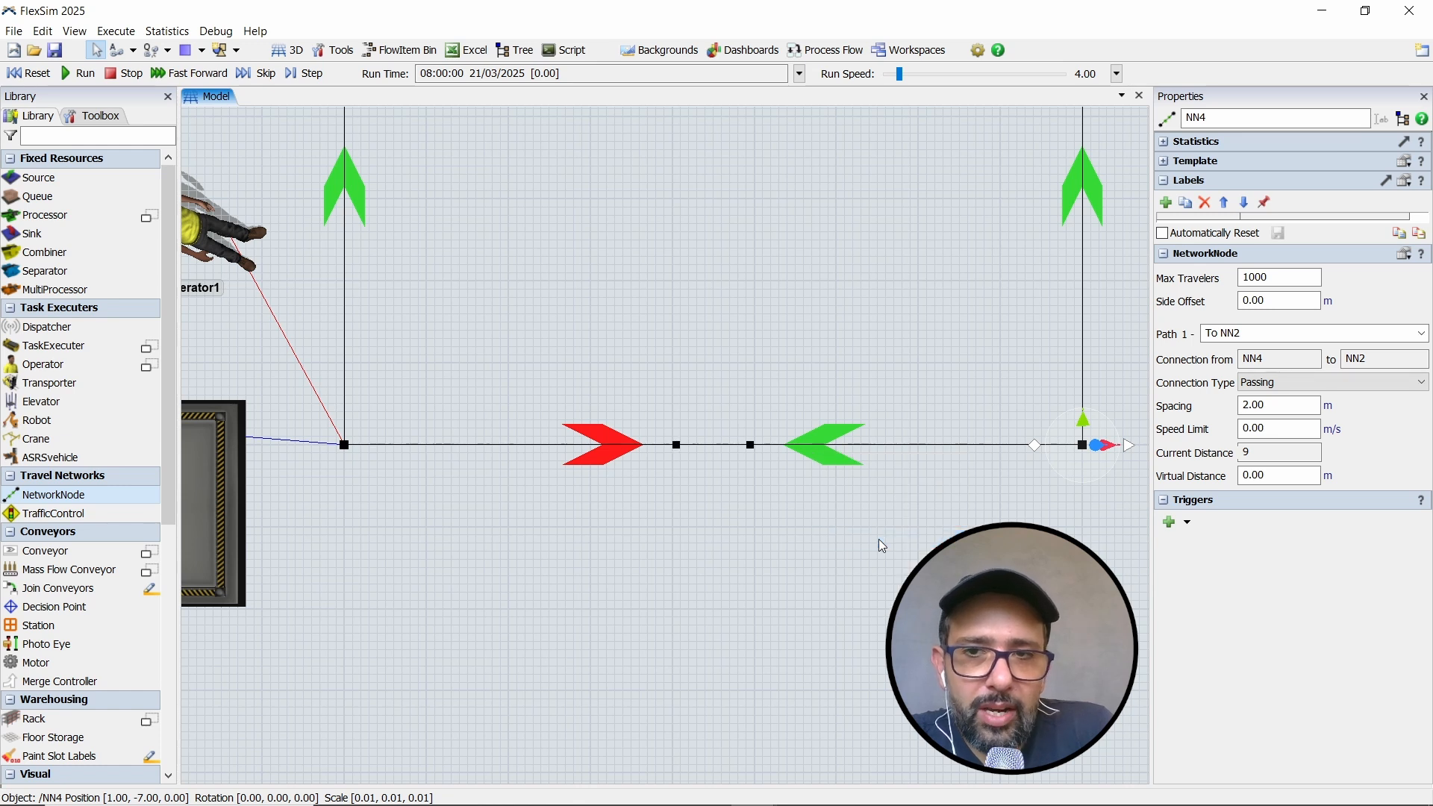
pyautogui.click(747, 465)
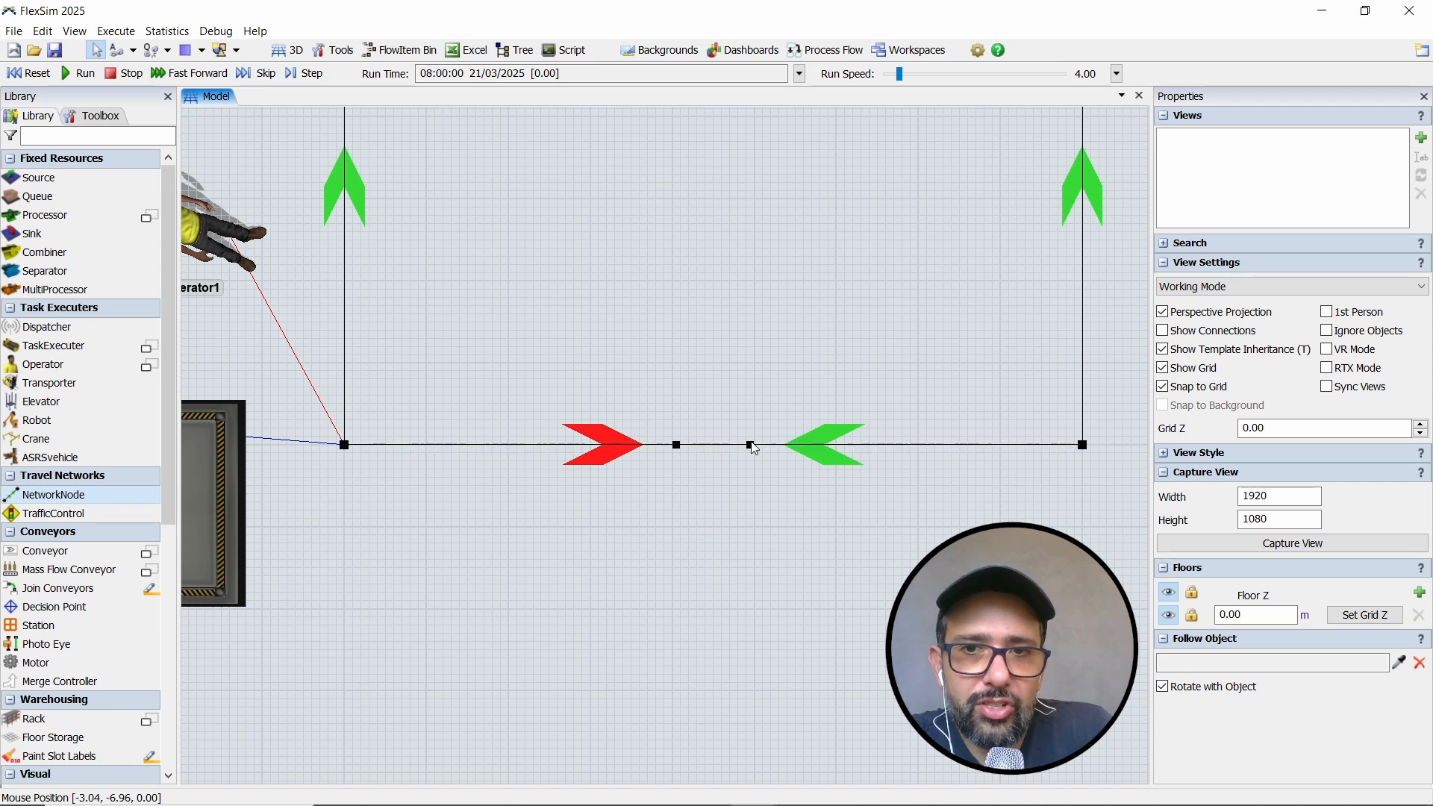
pyautogui.moveTo(750, 448); pyautogui.dragTo(934, 536)
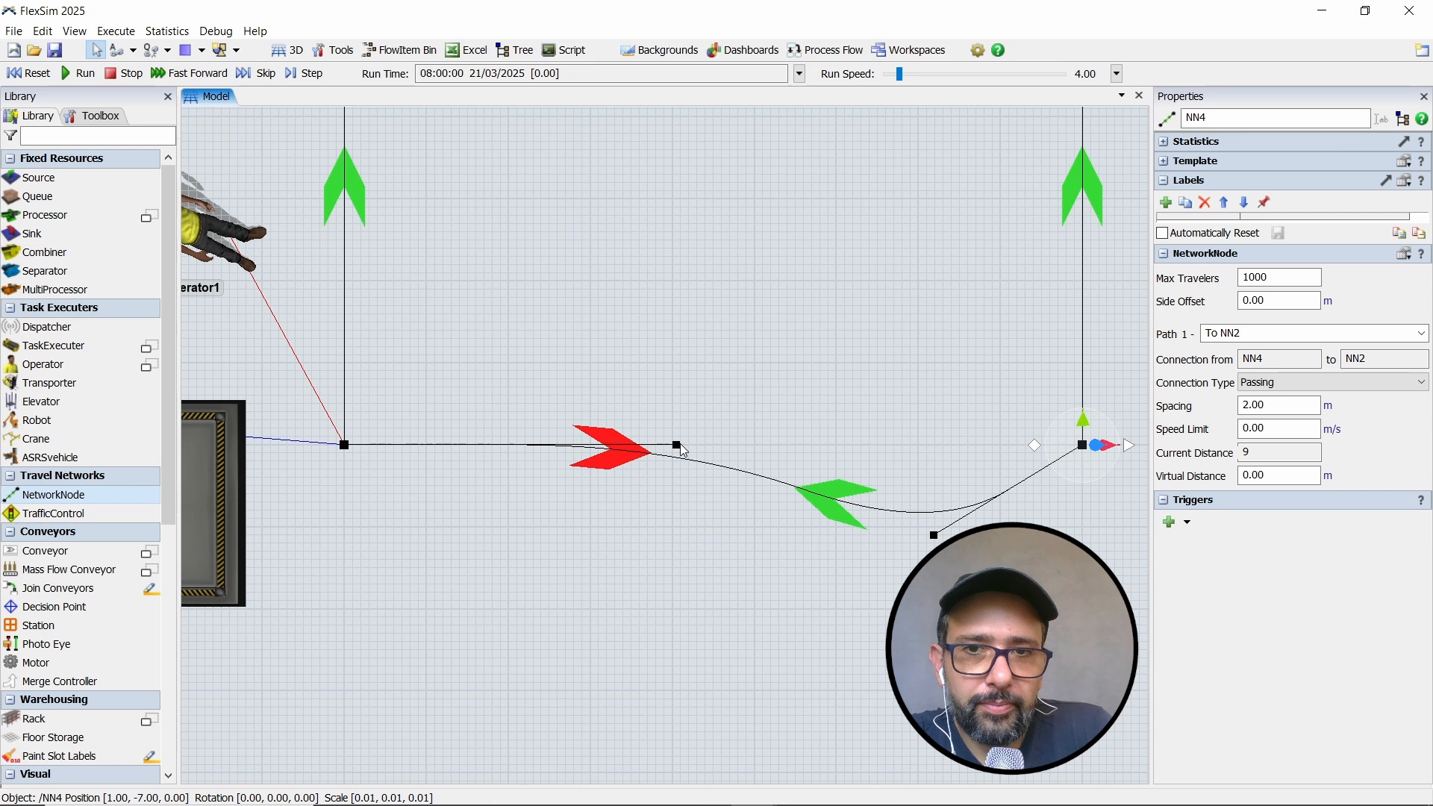
pyautogui.moveTo(678, 447); pyautogui.dragTo(510, 554)
# - Make the path between NN1 and the node near Queue1 Curved, and pull both its control points outward, away from the loop
pyautogui.moveTo(554, 418); pyautogui.dragTo(668, 559)
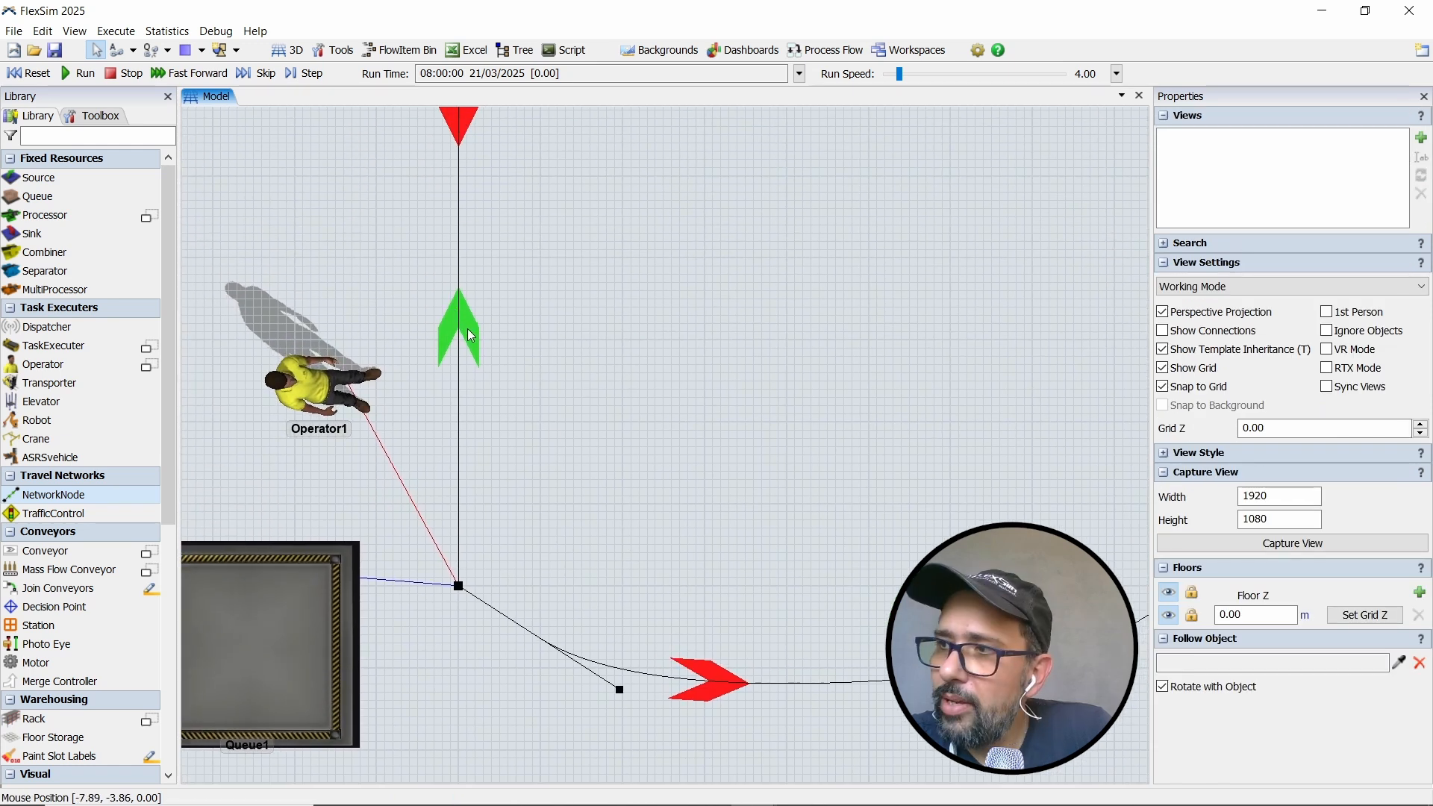
pyautogui.rightClick(471, 336)
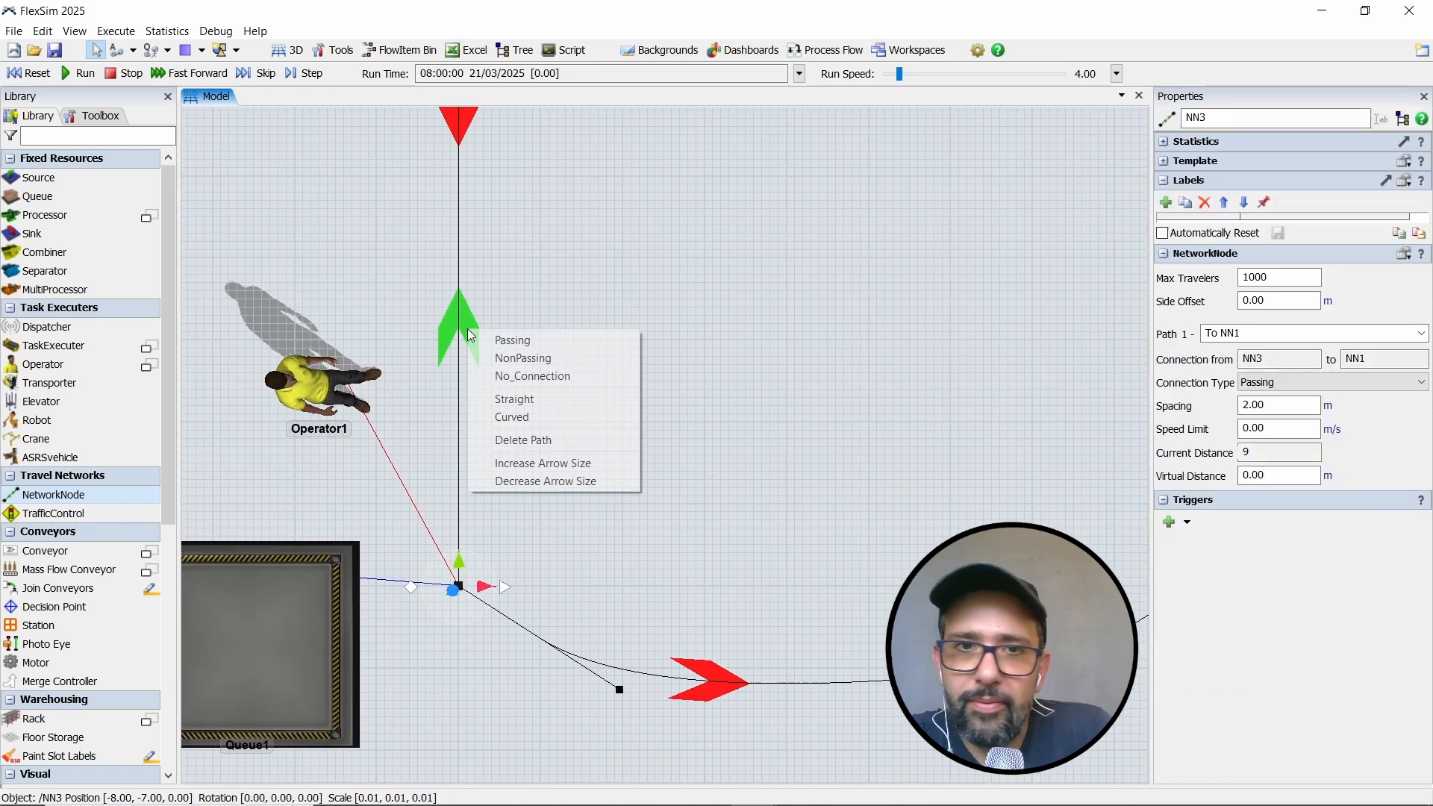
pyautogui.click(538, 419)
pyautogui.moveTo(532, 405); pyautogui.dragTo(603, 488)
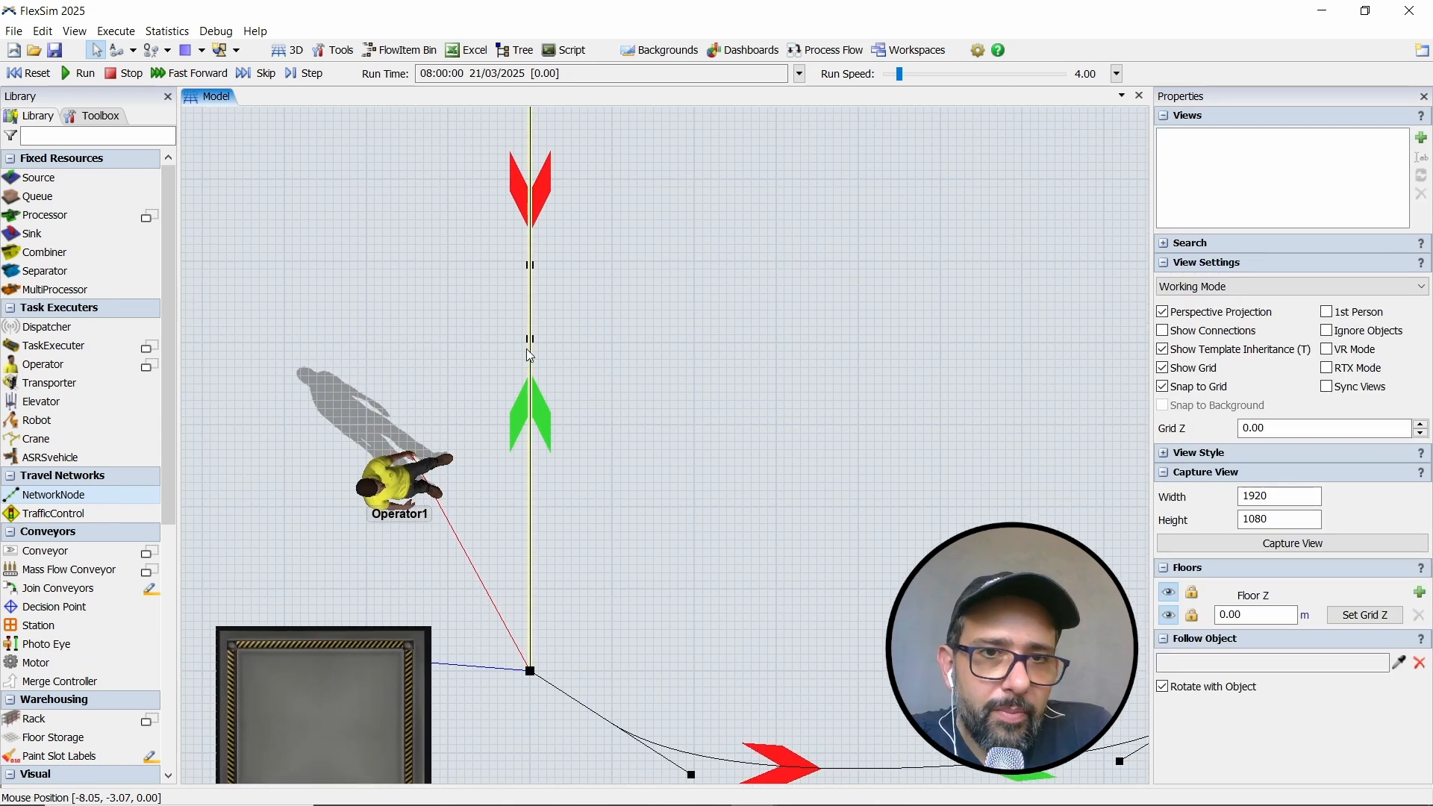
pyautogui.moveTo(532, 340); pyautogui.dragTo(320, 516)
pyautogui.moveTo(544, 450); pyautogui.dragTo(548, 670)
pyautogui.scroll(-2, 549, 621)
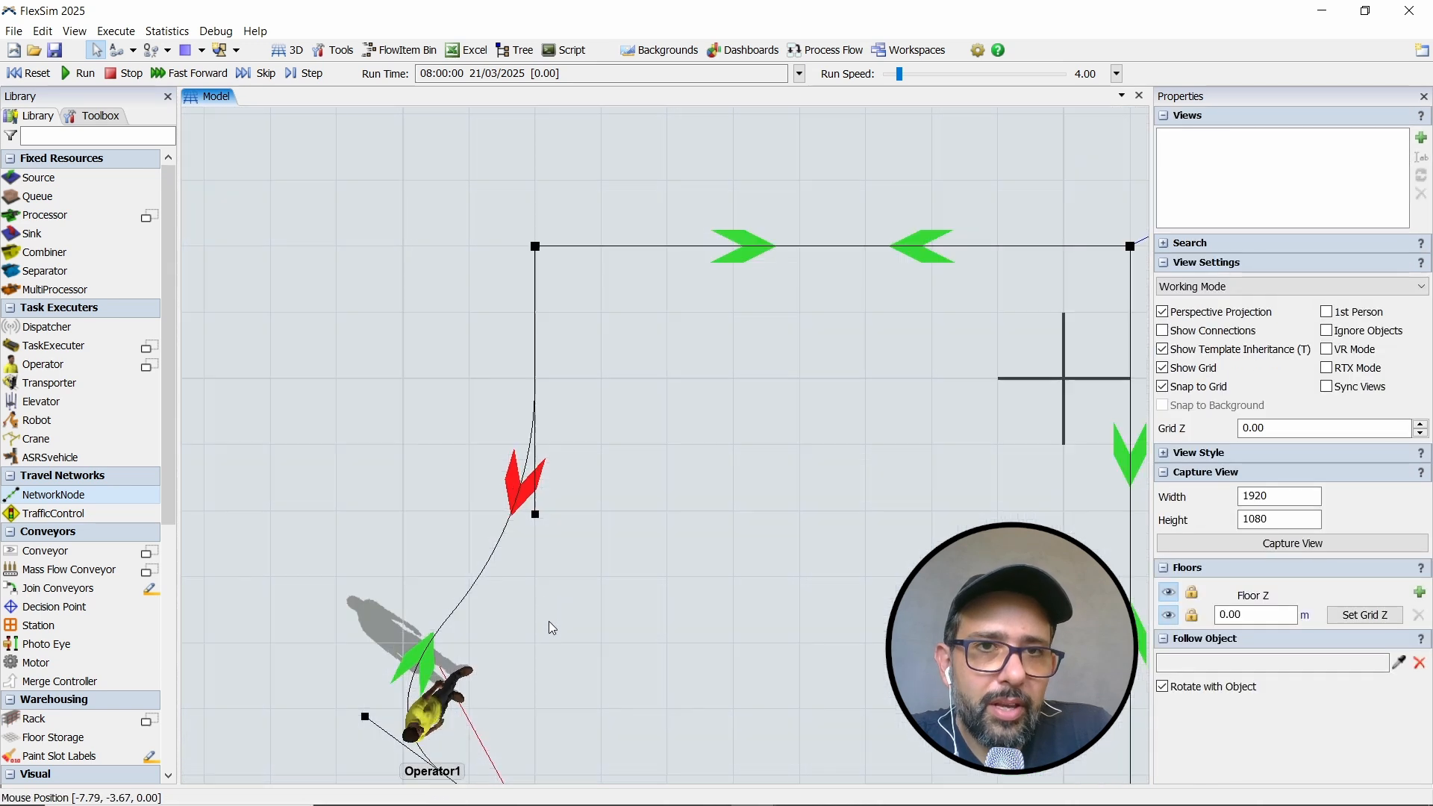
pyautogui.moveTo(539, 519); pyautogui.dragTo(322, 254)
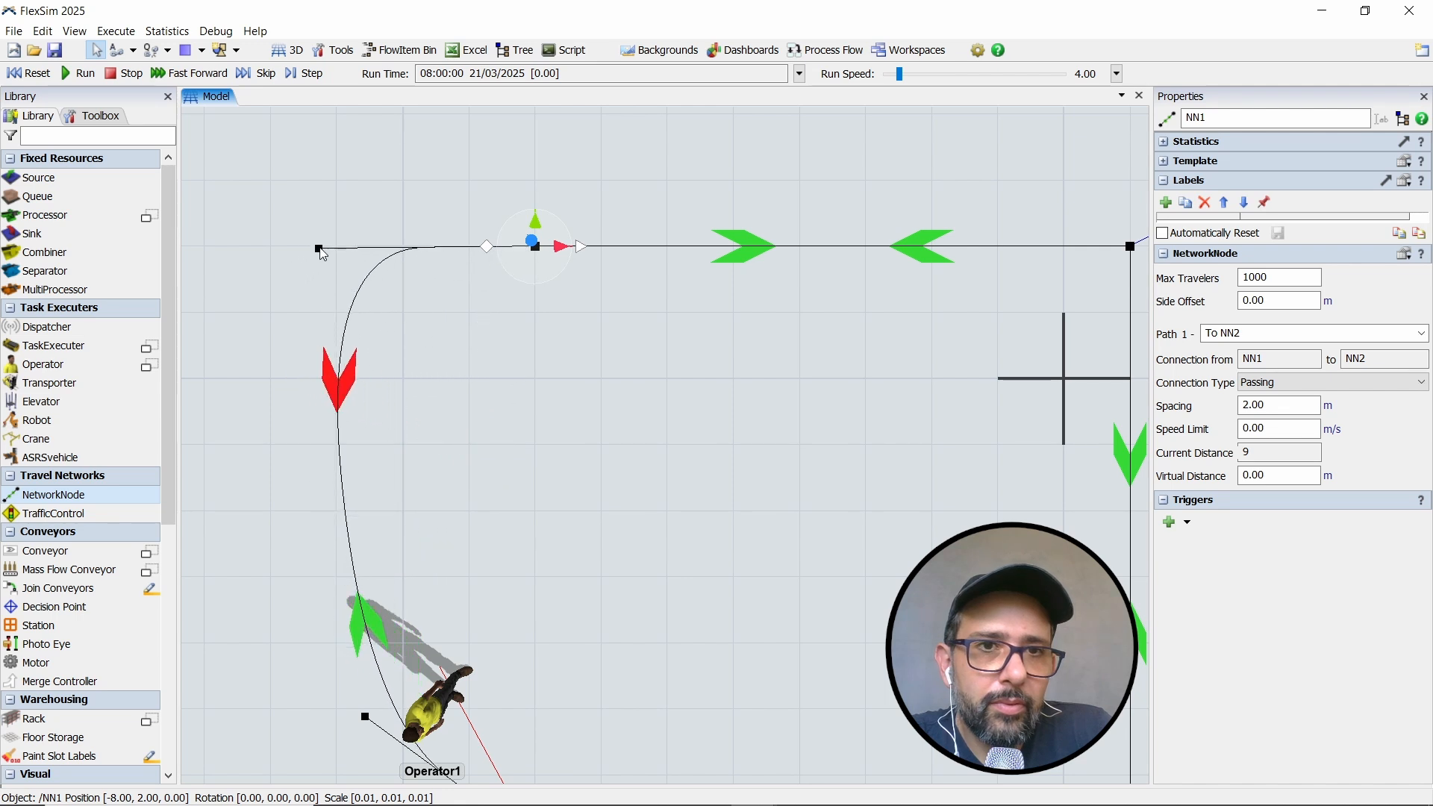
# - Move the lower path's control point nearest NN4 directly beneath NN4 so the curve meets that node vertically
pyautogui.click(573, 451)
pyautogui.scroll(-3, 571, 446)
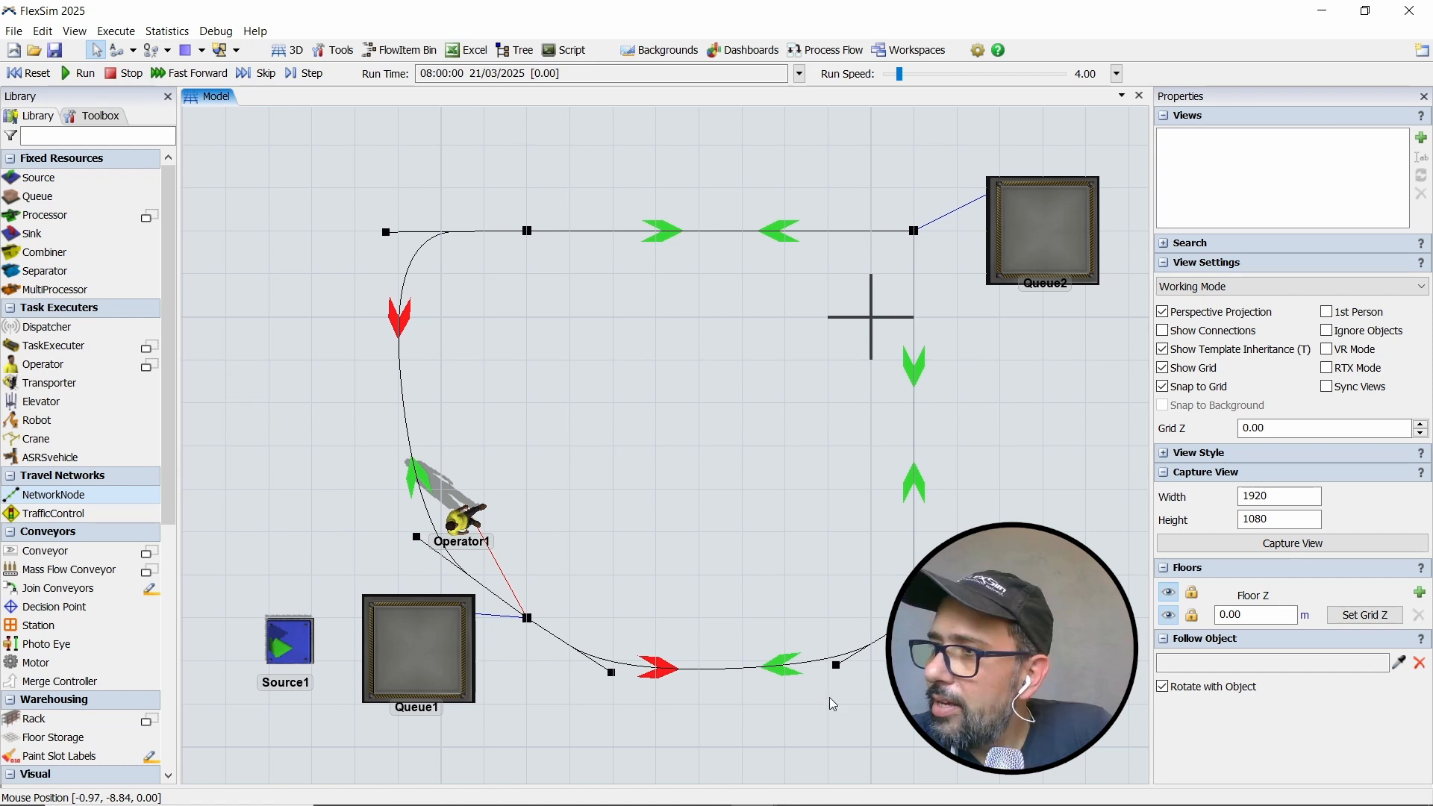
pyautogui.moveTo(831, 697)
pyautogui.mouseDown()
pyautogui.moveTo(748, 713)
pyautogui.moveTo(715, 682)
pyautogui.moveTo(758, 665)
pyautogui.moveTo(812, 682)
pyautogui.mouseUp()
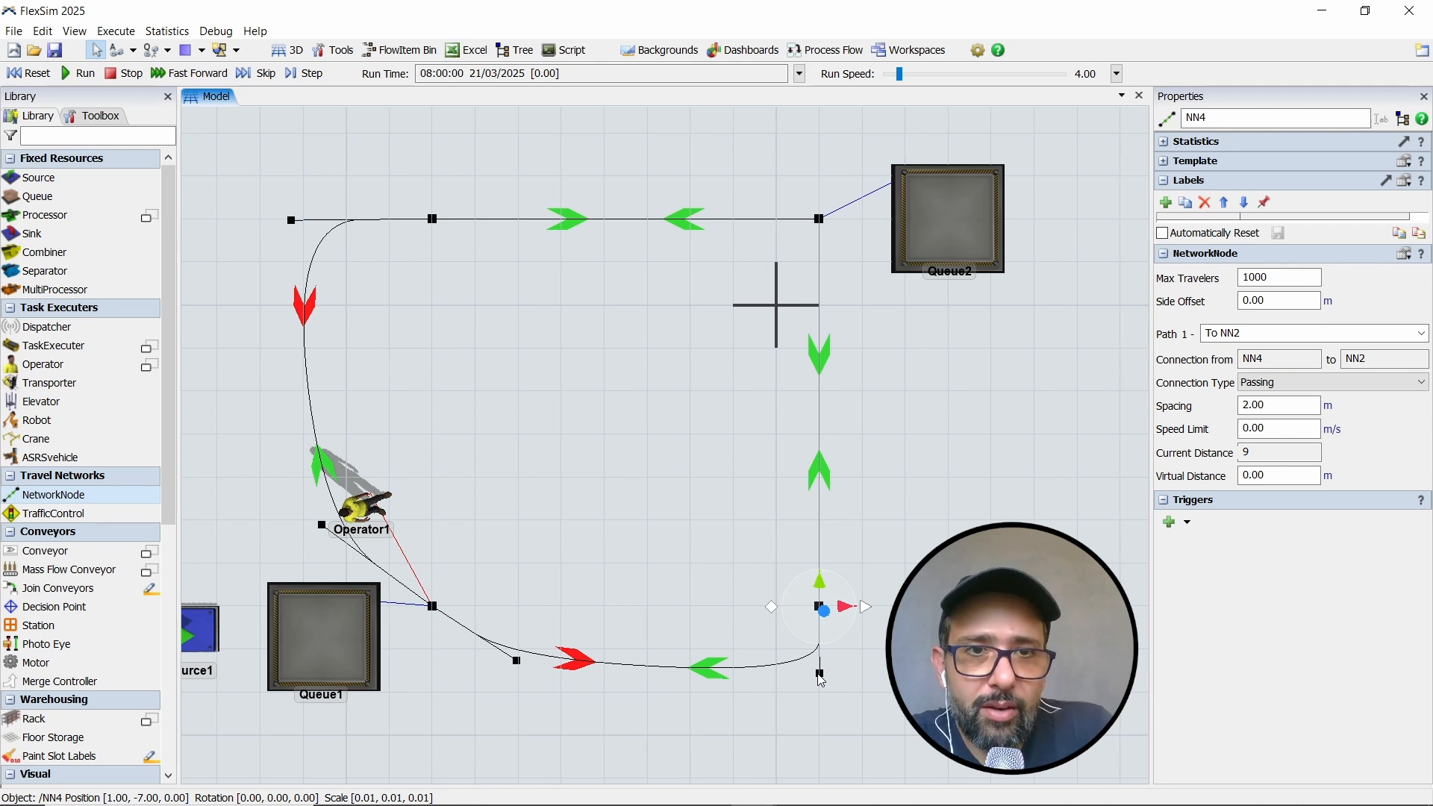
pyautogui.click(681, 562)
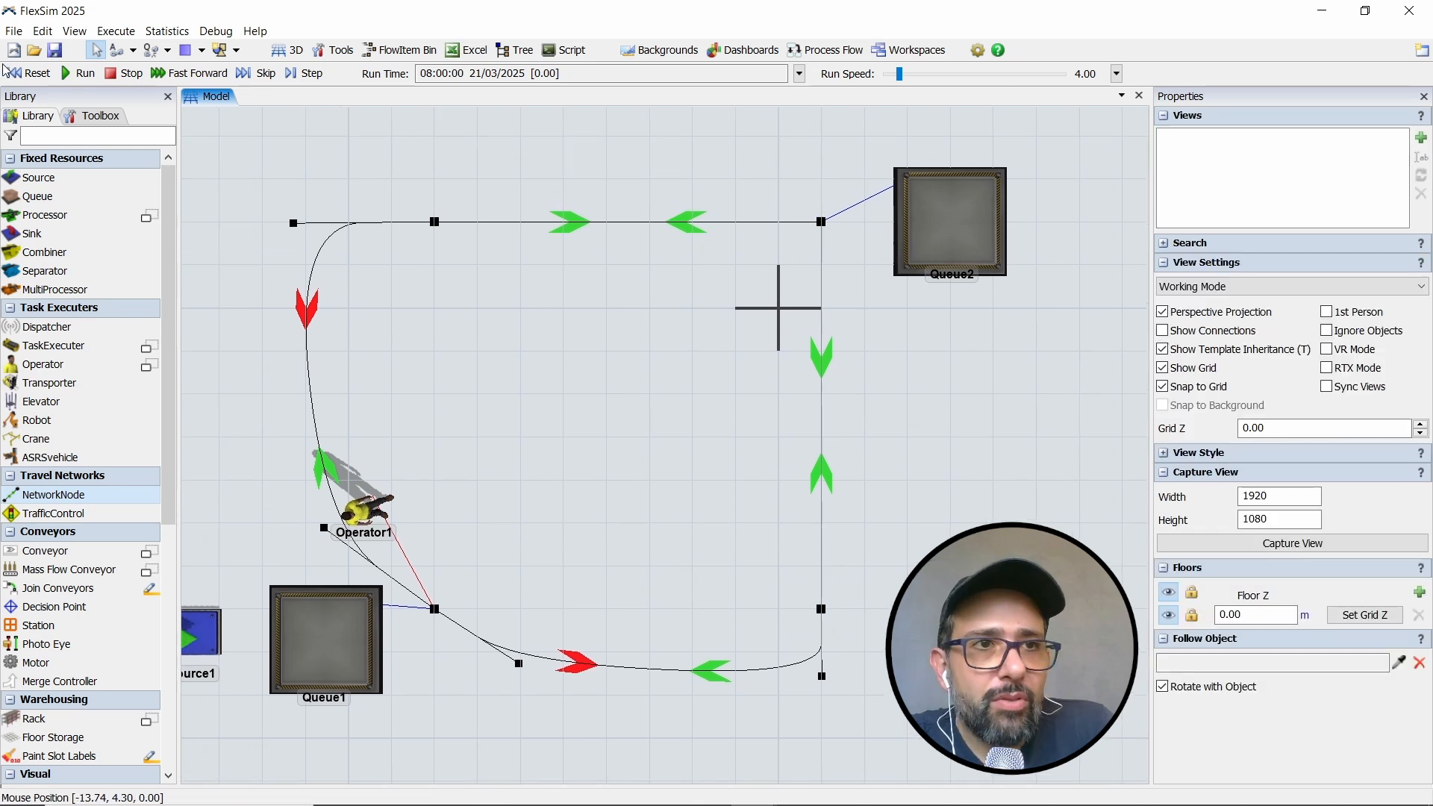
# - Run the simulation over the curved loop and switch the model view to Presentation Mode
pyautogui.click(75, 73)
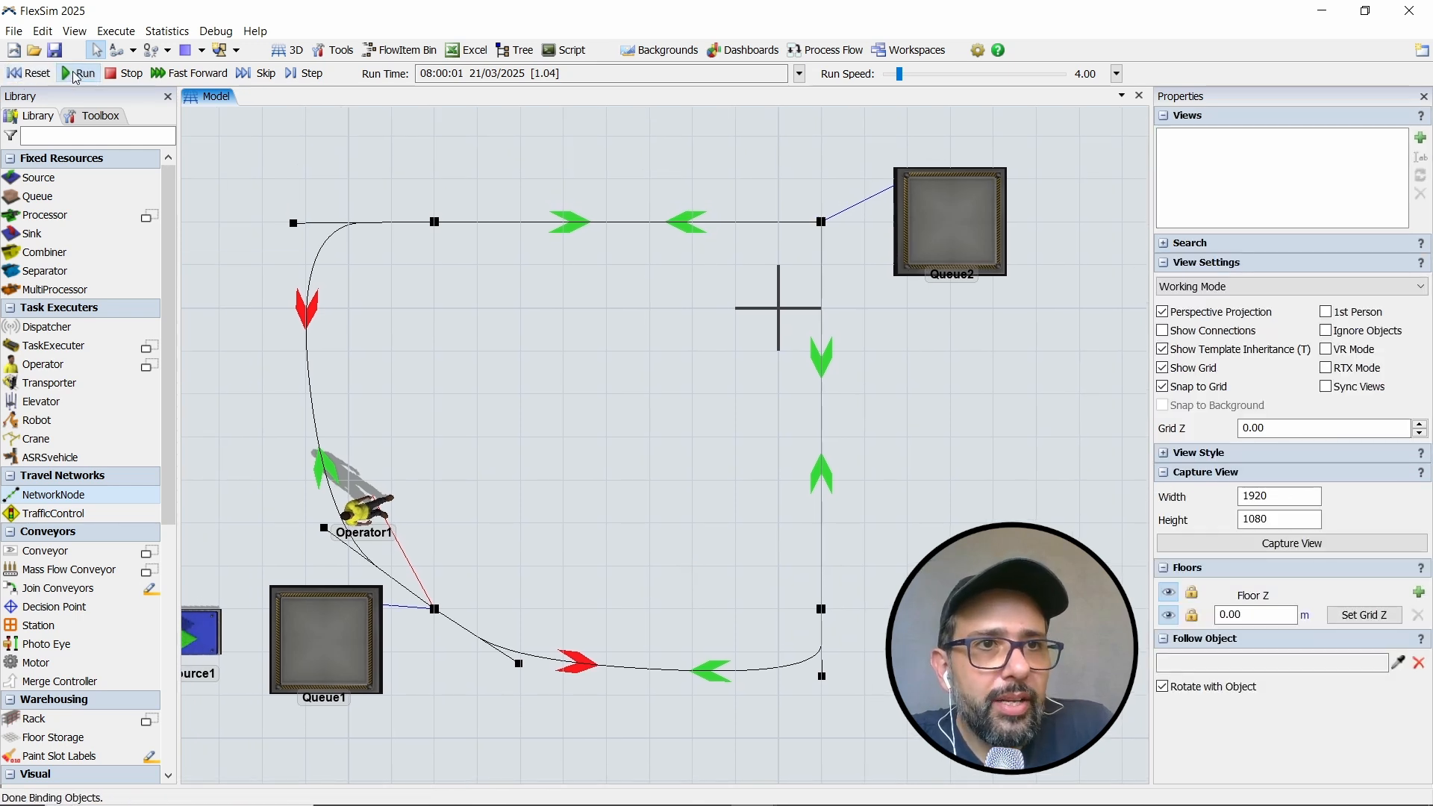
pyautogui.click(301, 79)
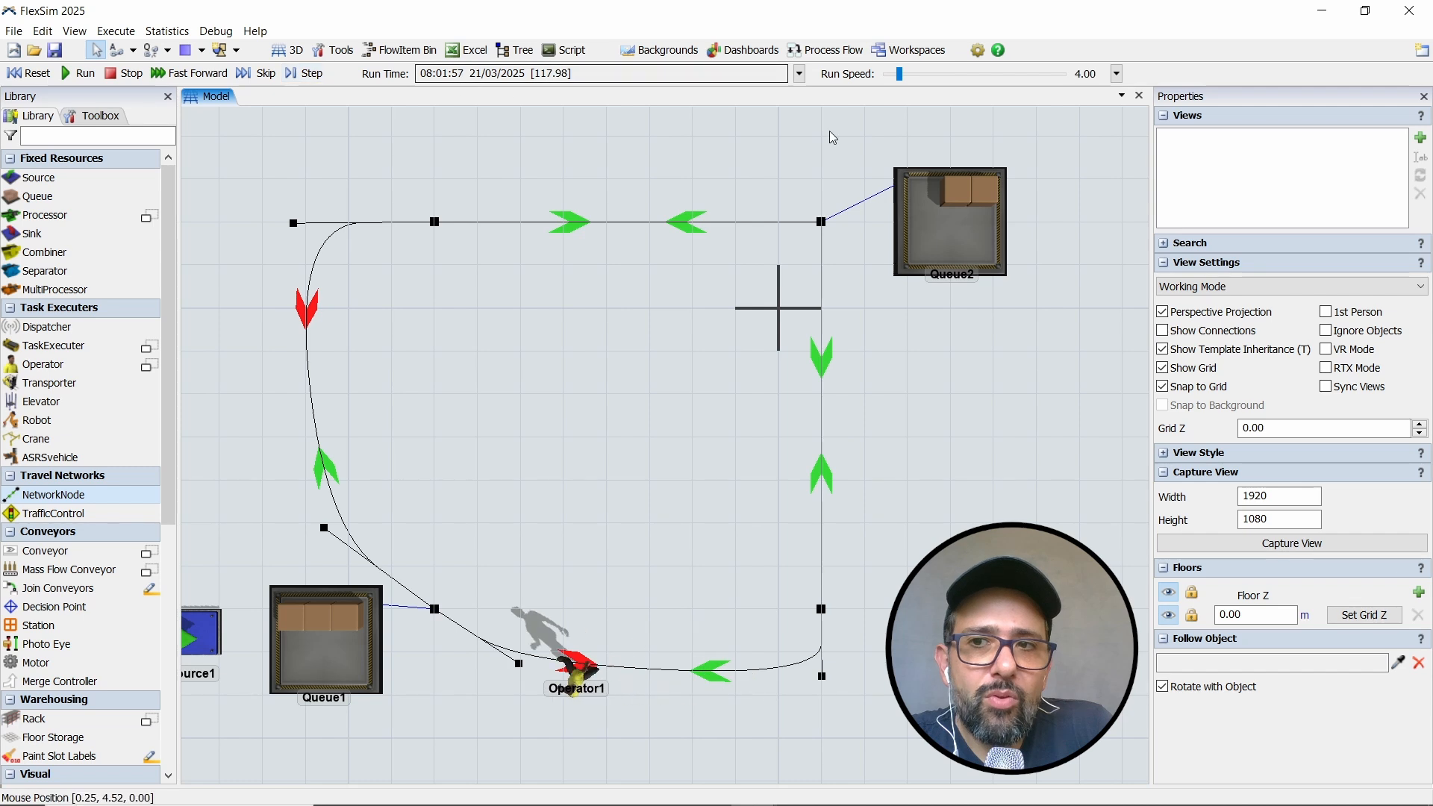
pyautogui.click(1181, 287)
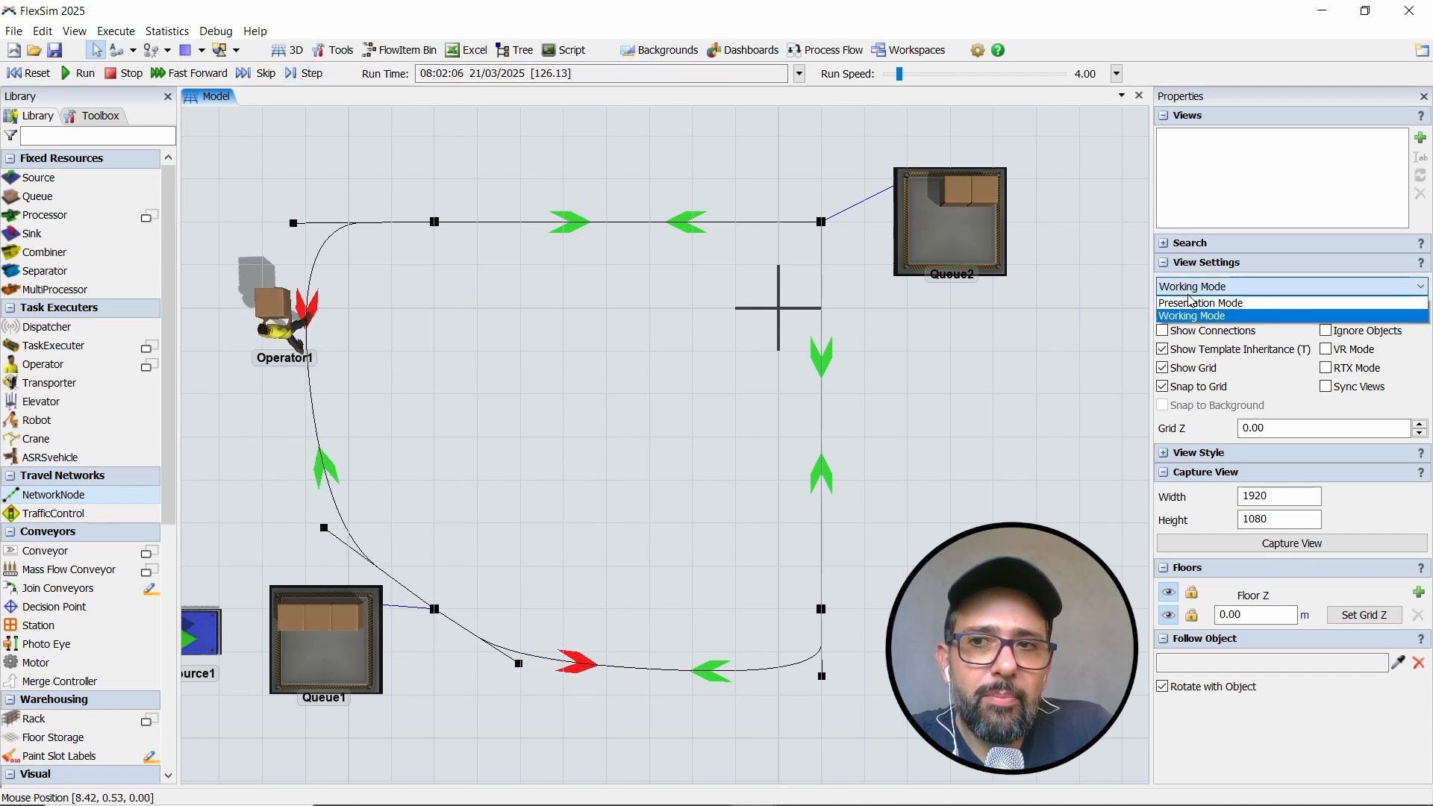
pyautogui.click(1193, 306)
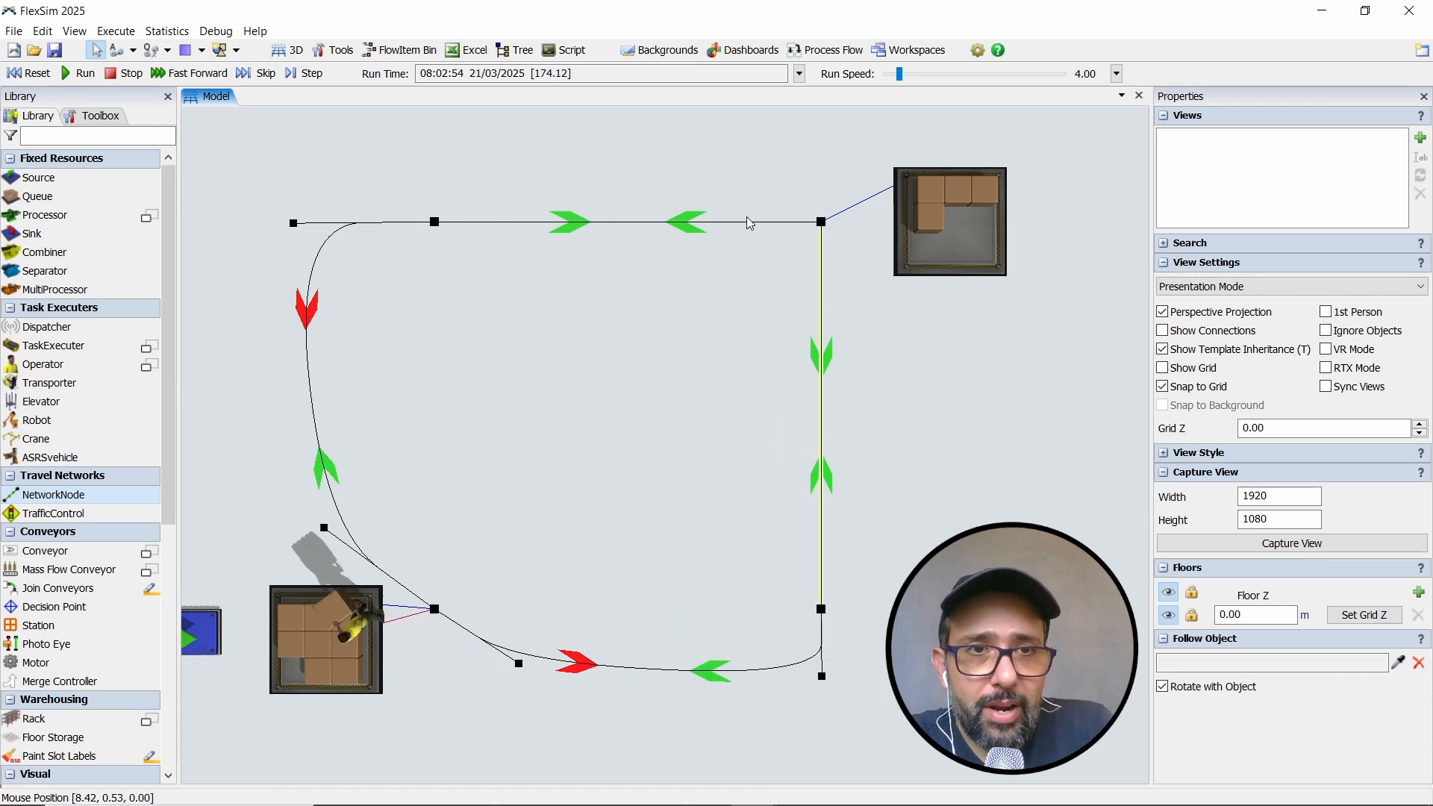
# - Stop and reset the simulation, and set the Network View Mode to Edges from node NN2
pyautogui.click(123, 73)
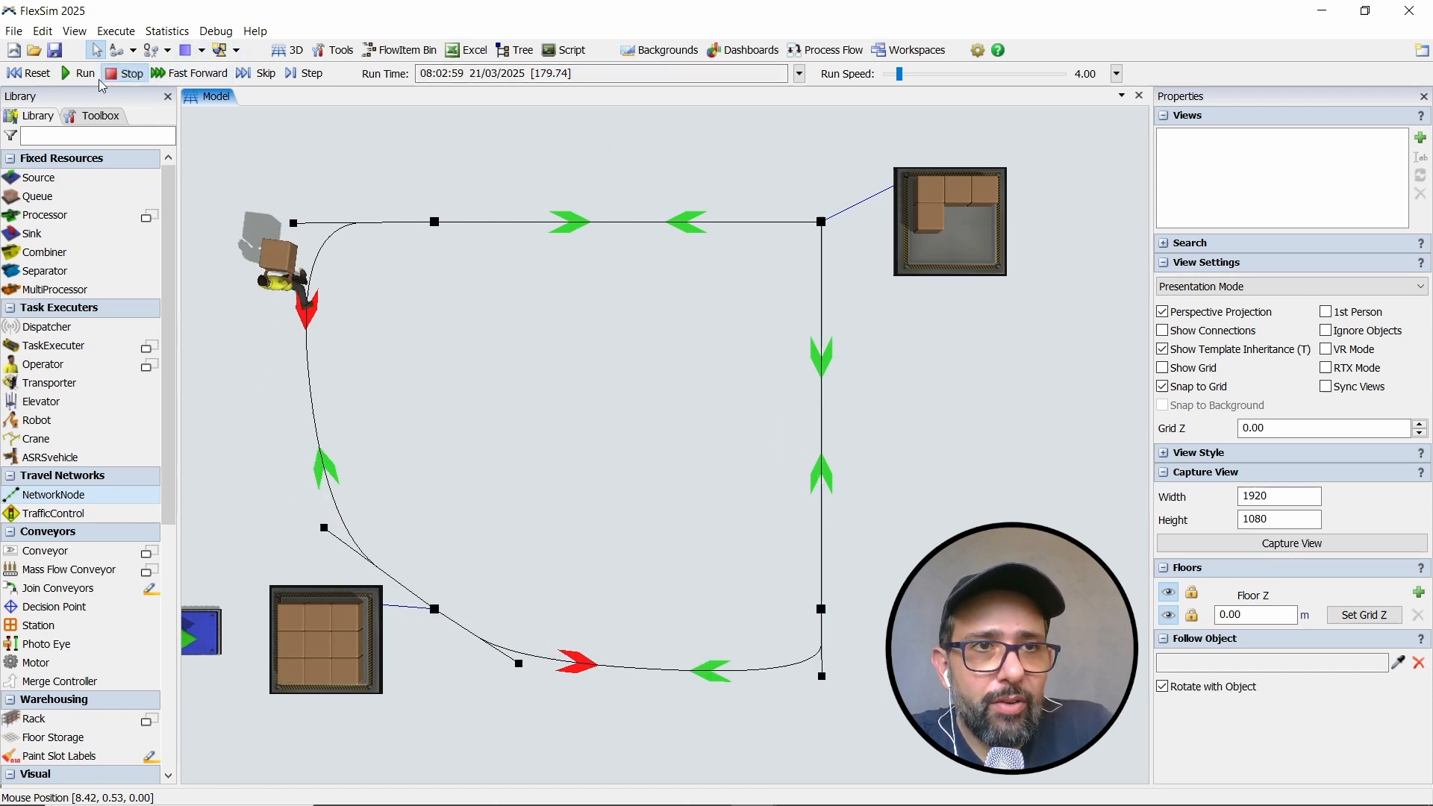
pyautogui.click(28, 73)
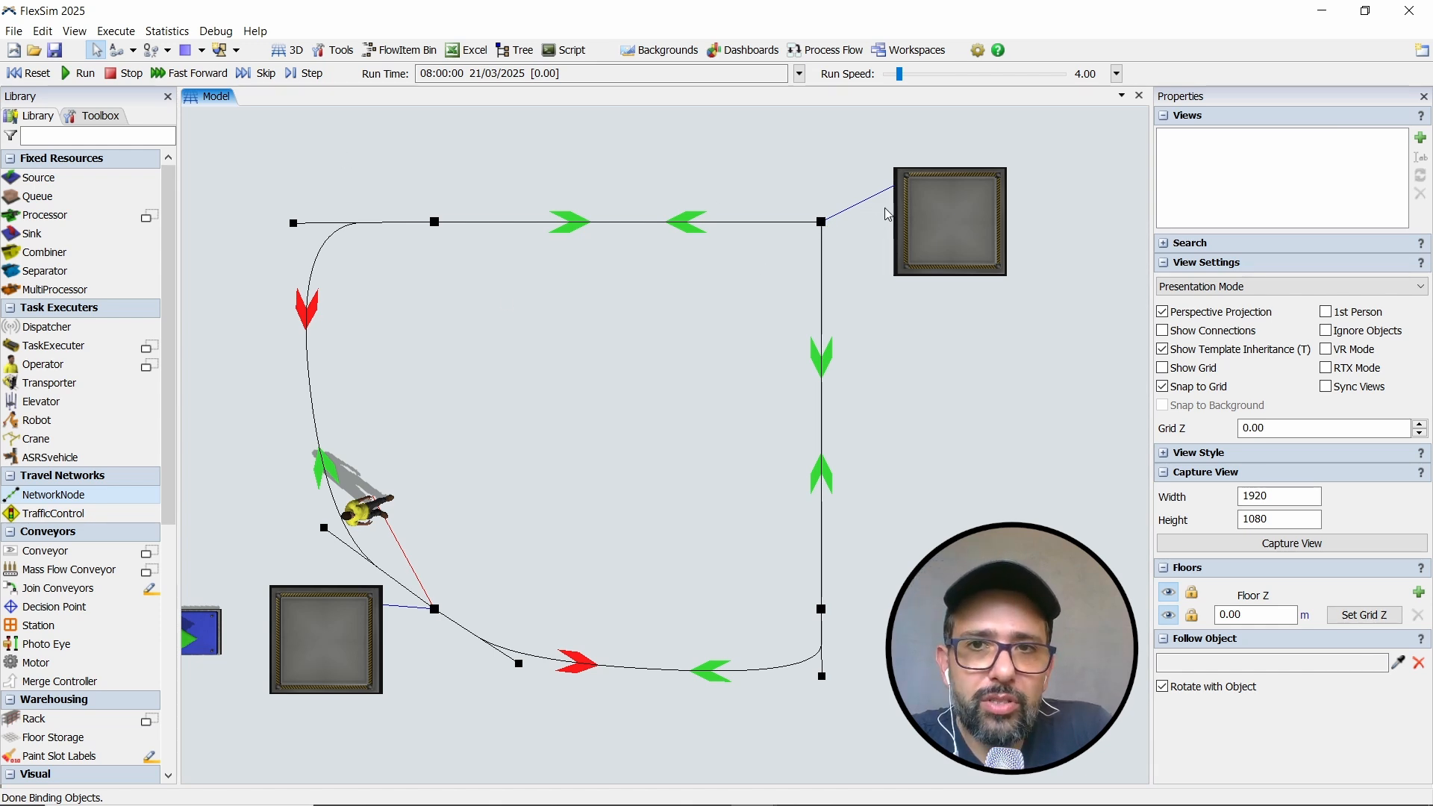
pyautogui.rightClick(822, 224)
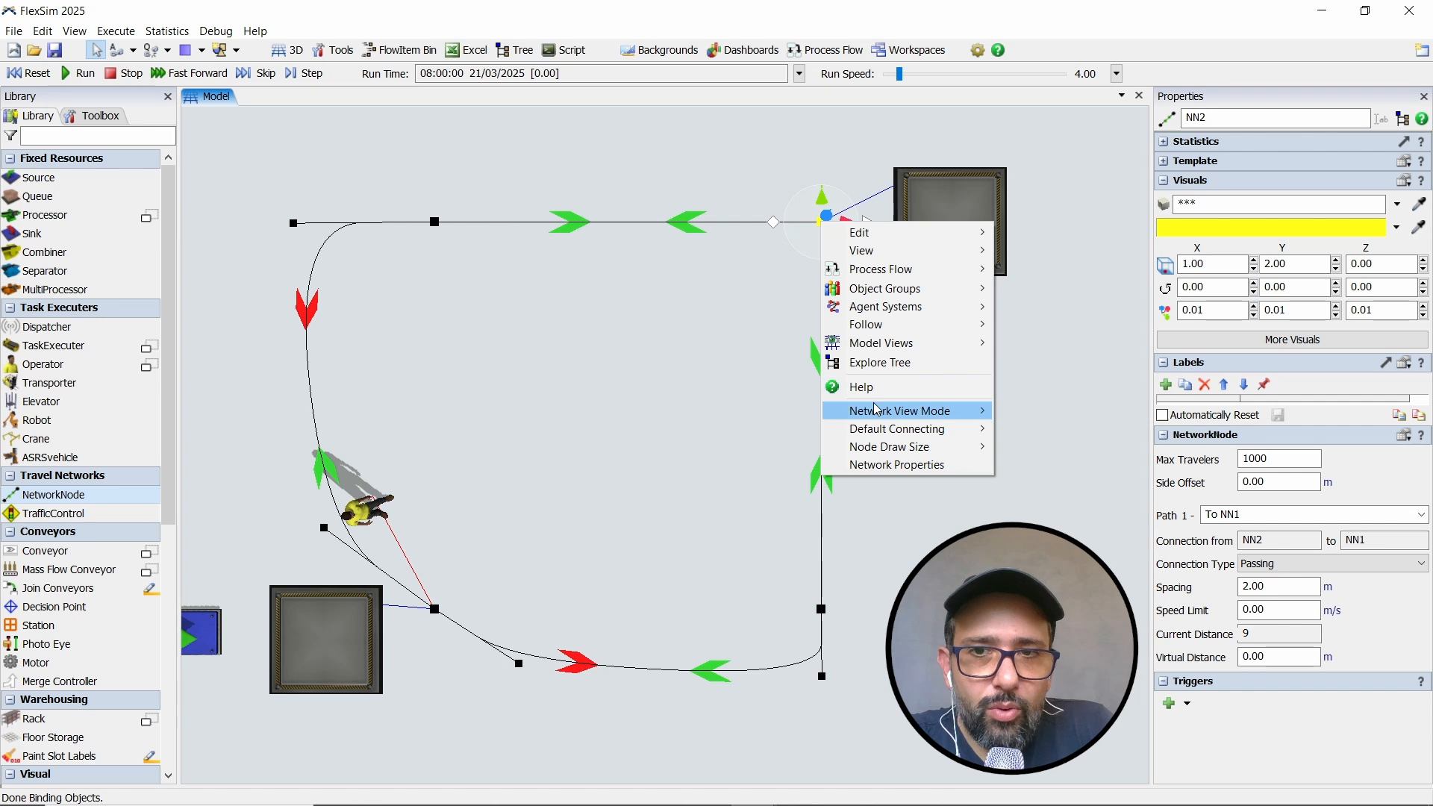
pyautogui.moveTo(878, 410)
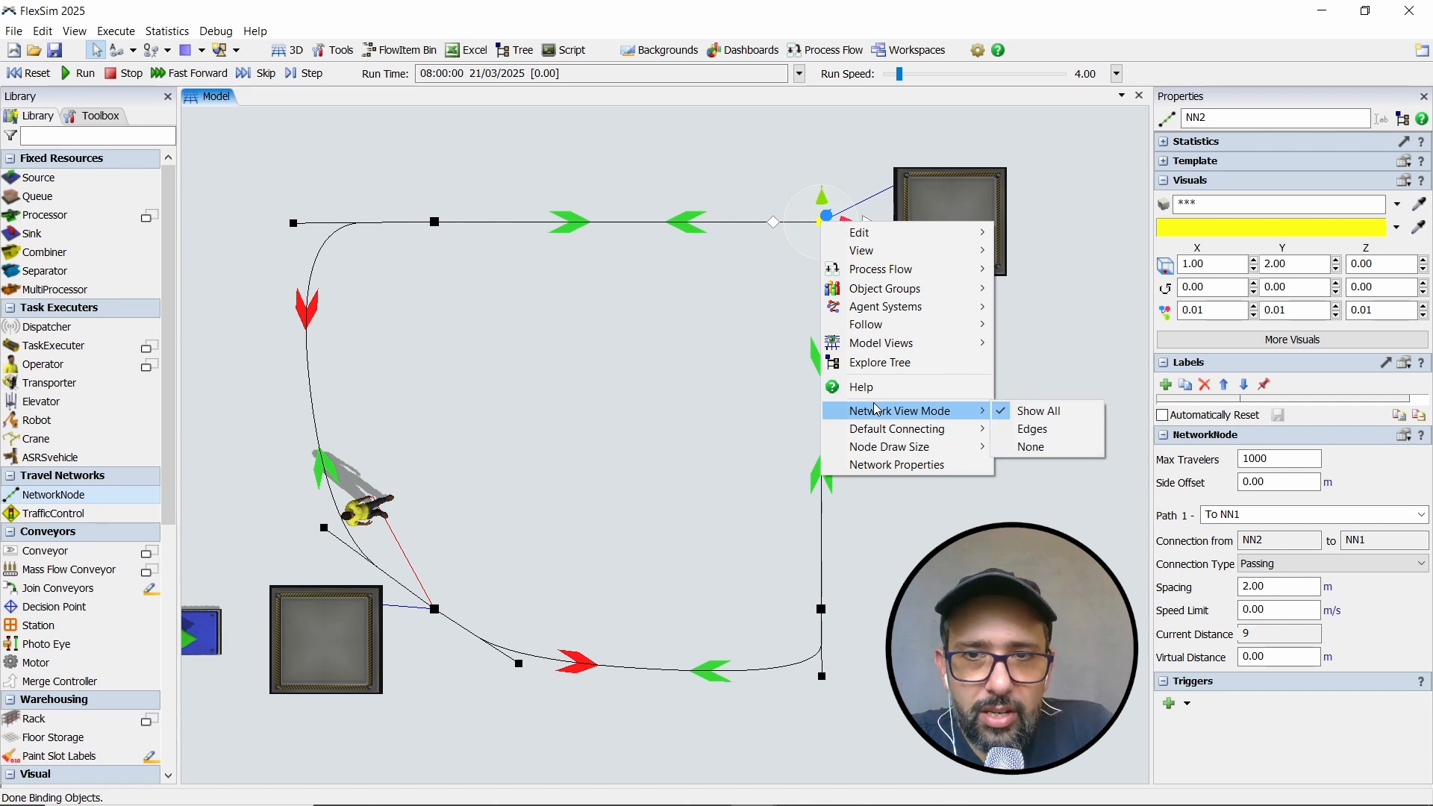
pyautogui.click(1051, 432)
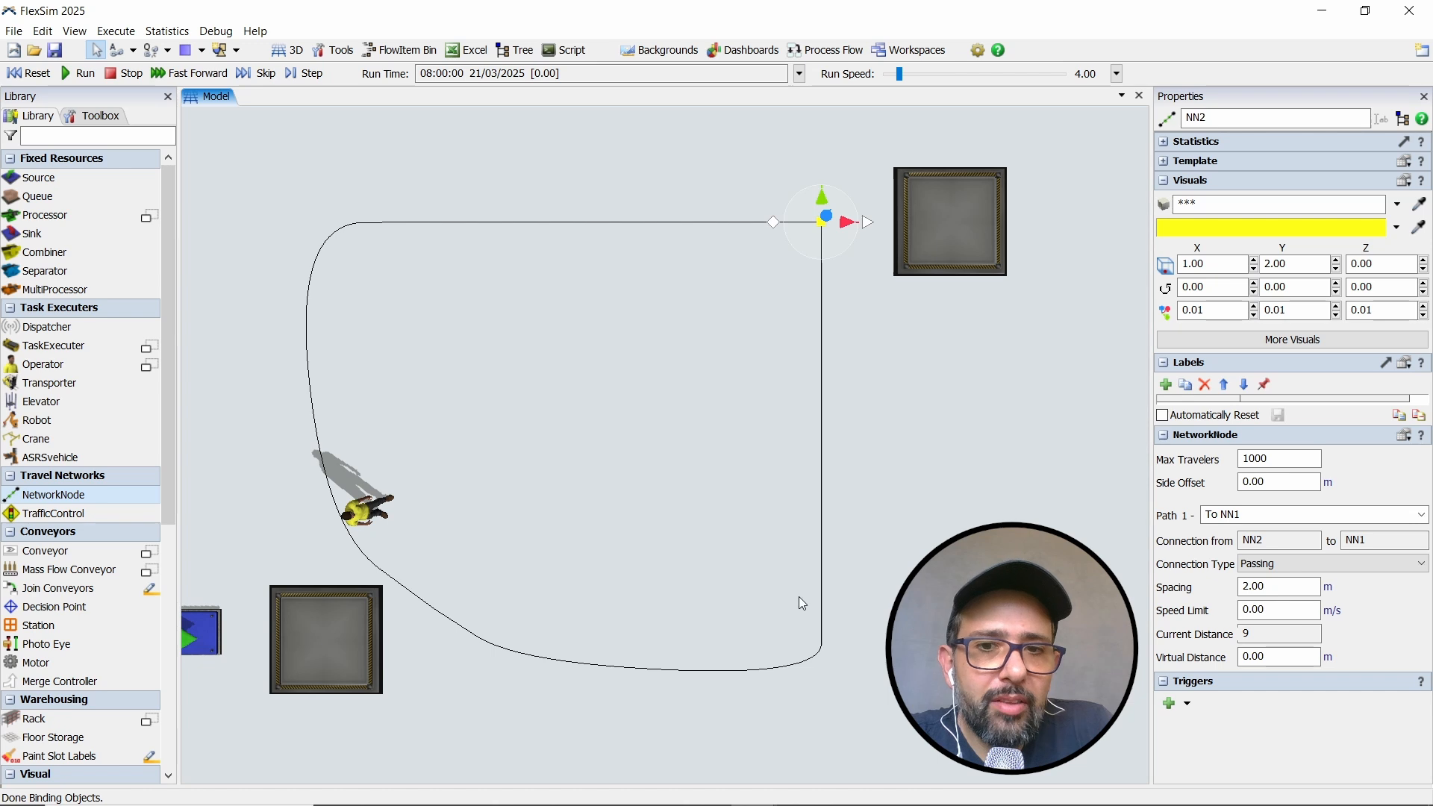
# - Set the Network View Mode to None from node NN2 to hide the travel paths, and deselect the node
pyautogui.rightClick(821, 222)
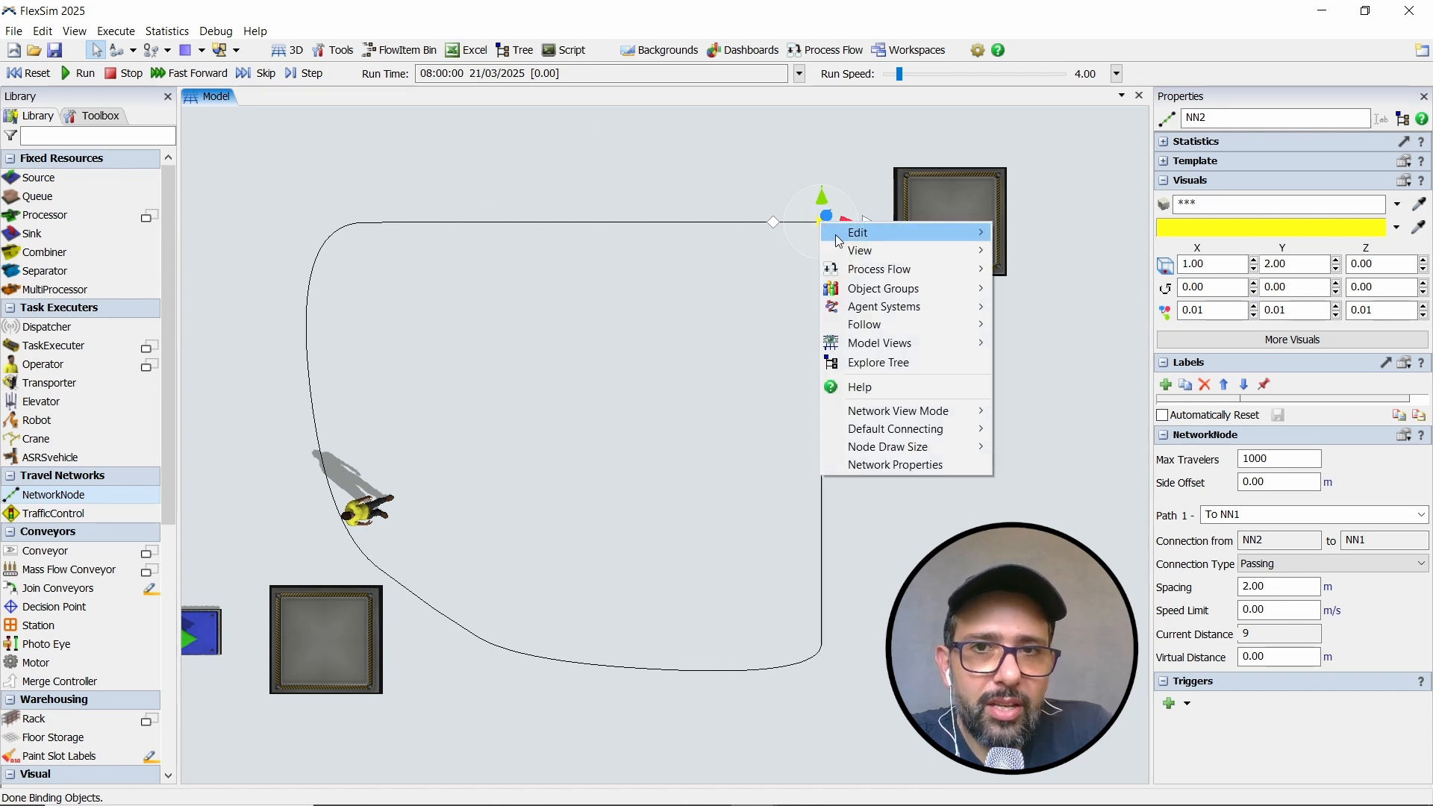
pyautogui.moveTo(930, 410)
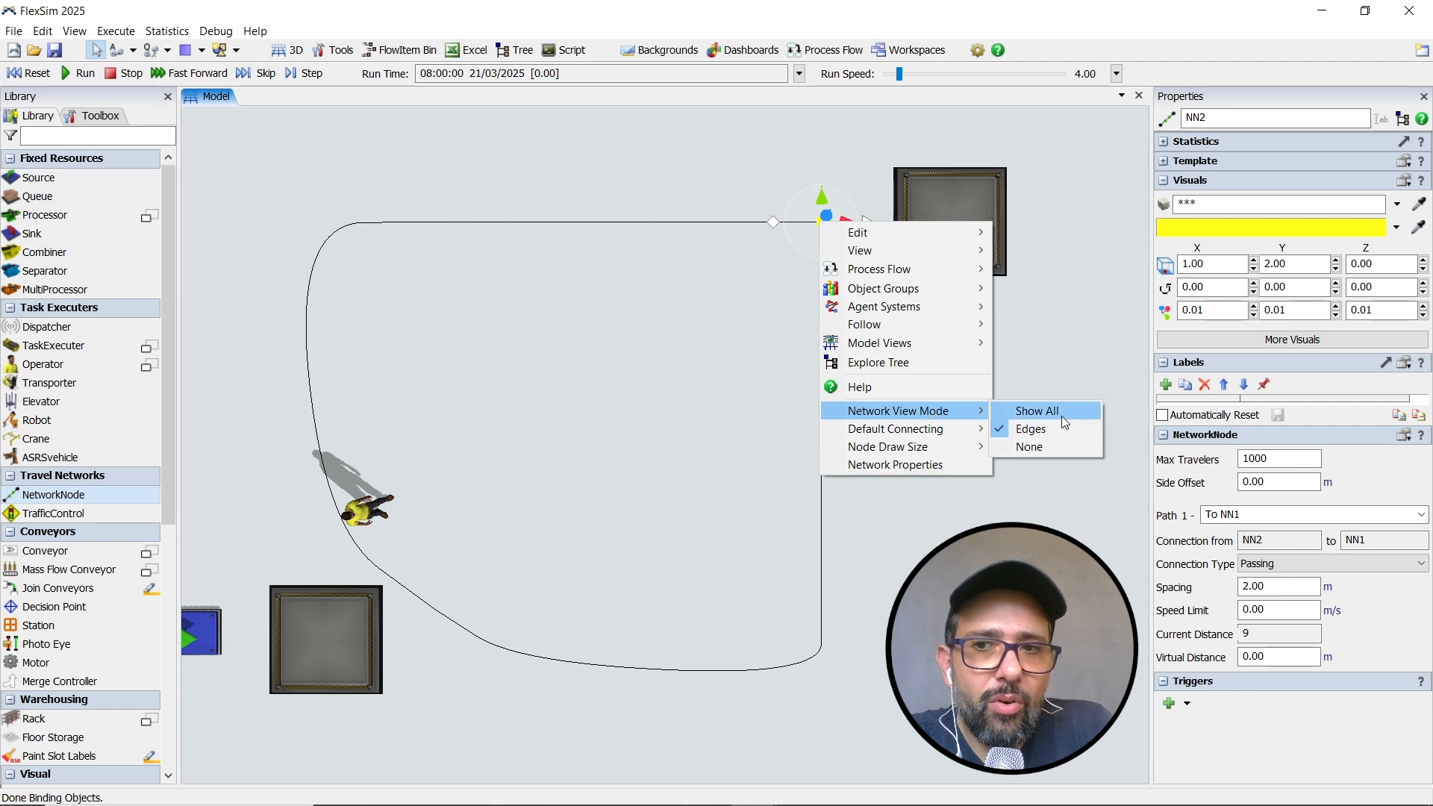
pyautogui.click(1055, 448)
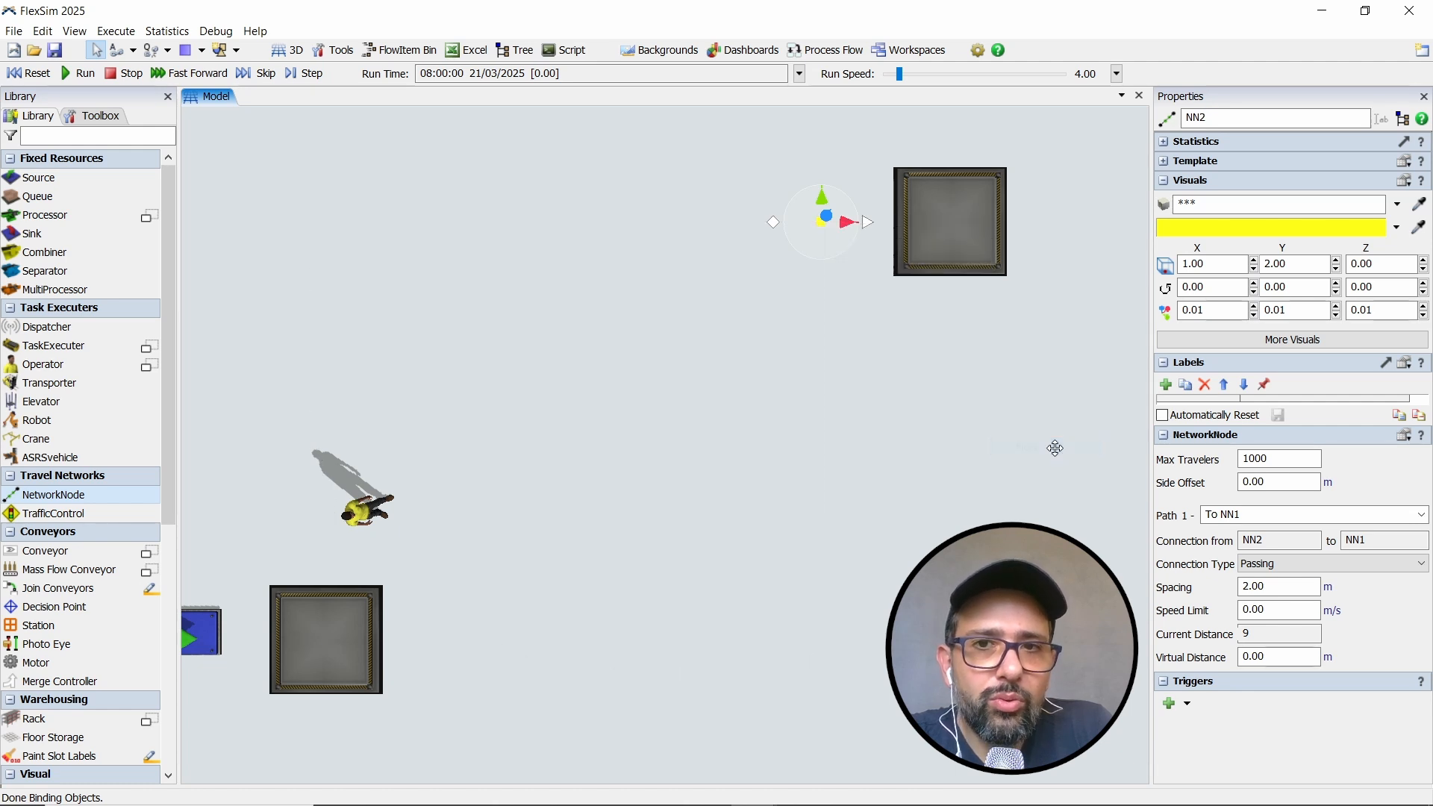
pyautogui.click(808, 406)
pyautogui.moveTo(808, 406); pyautogui.dragTo(817, 413)
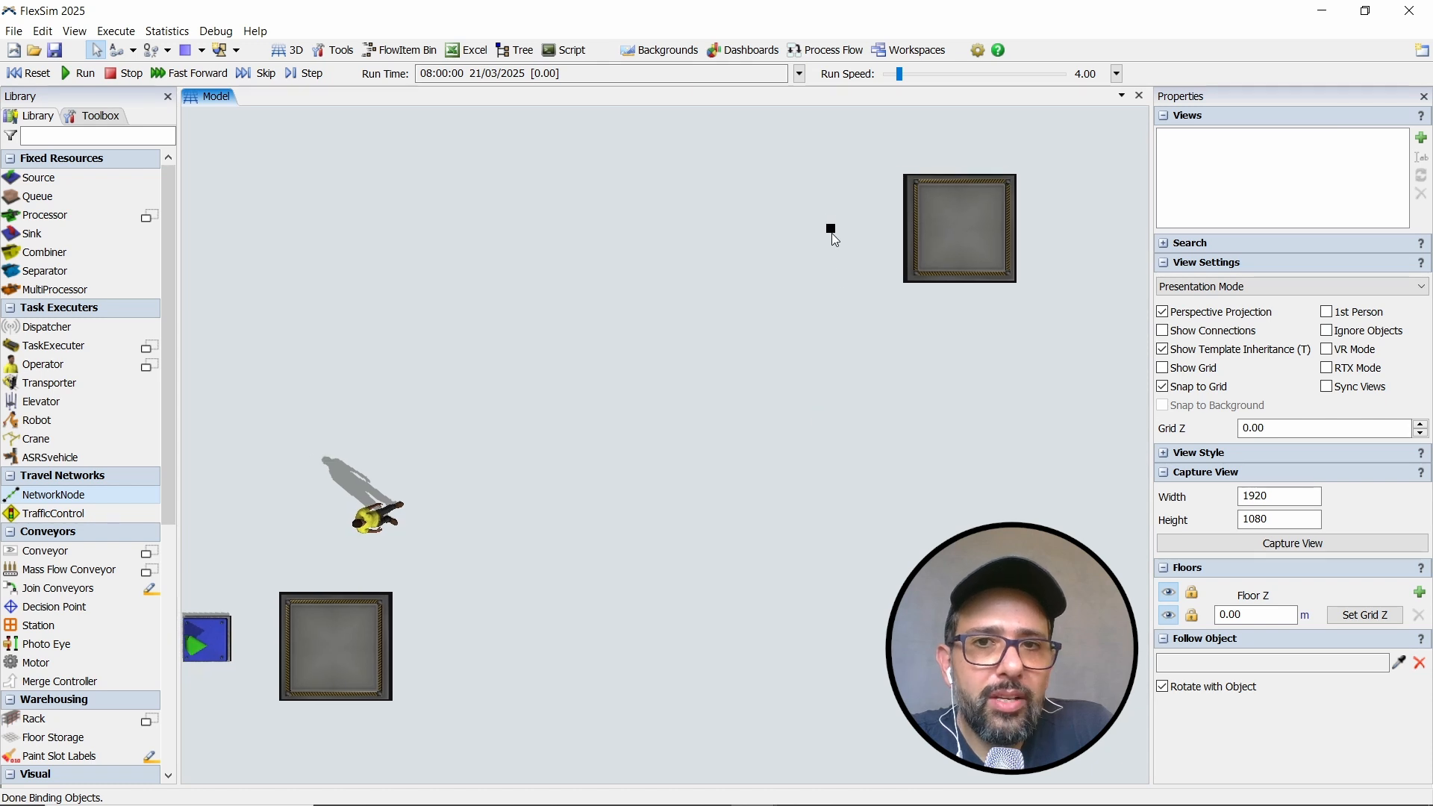
# - Run the simulation with the network hidden, set the run speed to 3.38, and watch the operator travel between the queues
pyautogui.click(78, 76)
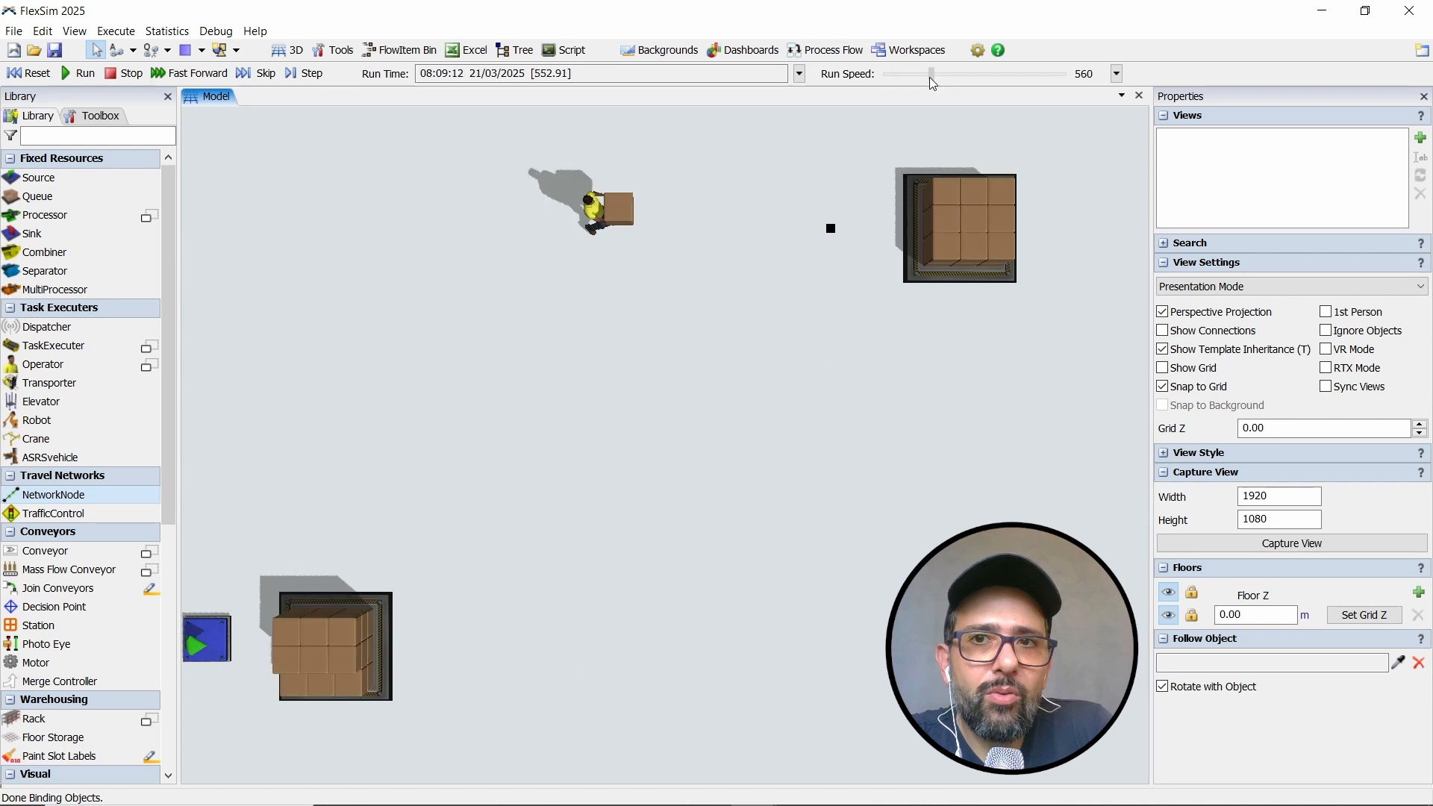
pyautogui.moveTo(899, 79); pyautogui.dragTo(898, 79)
pyautogui.scroll(-2, 918, 487)
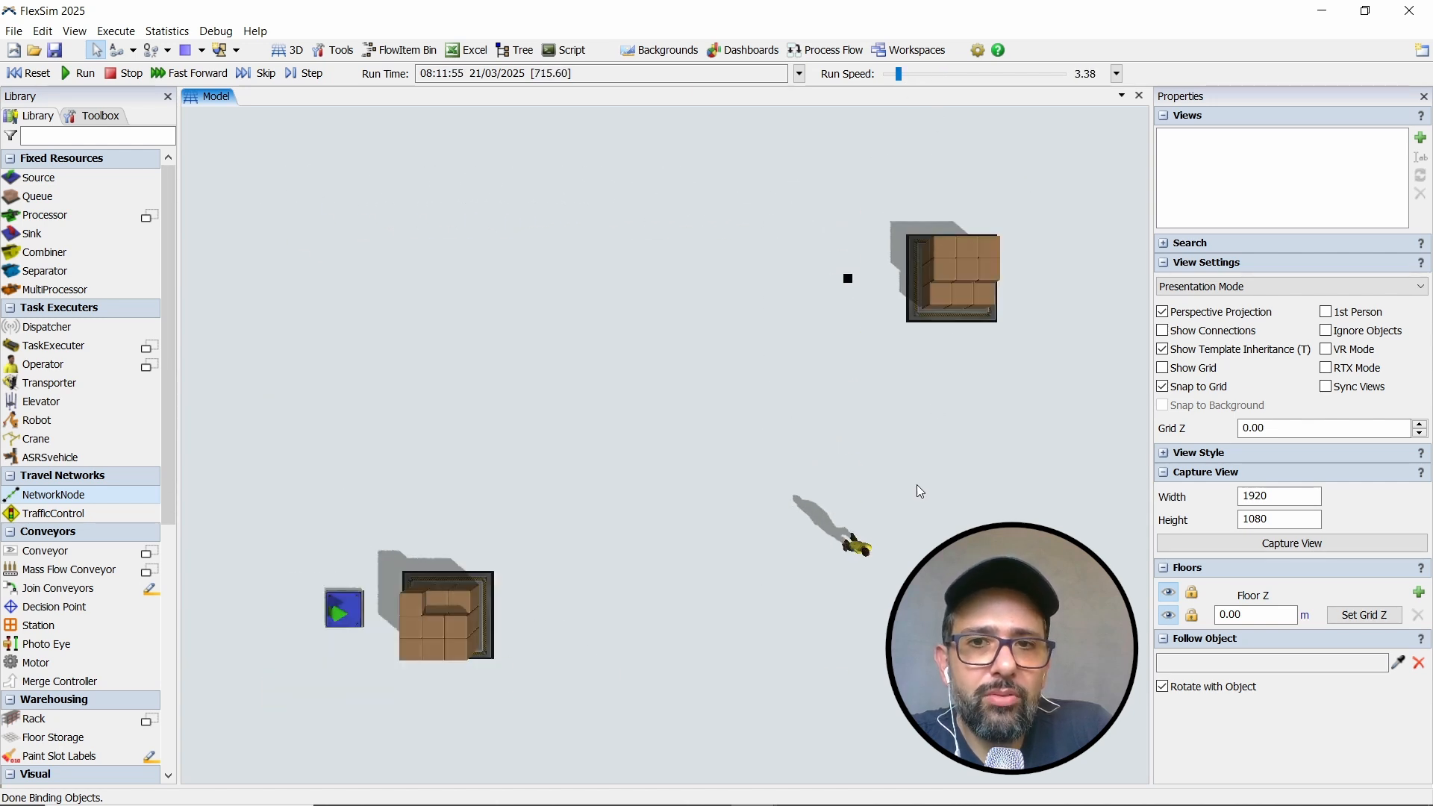
pyautogui.scroll(-3, 918, 487)
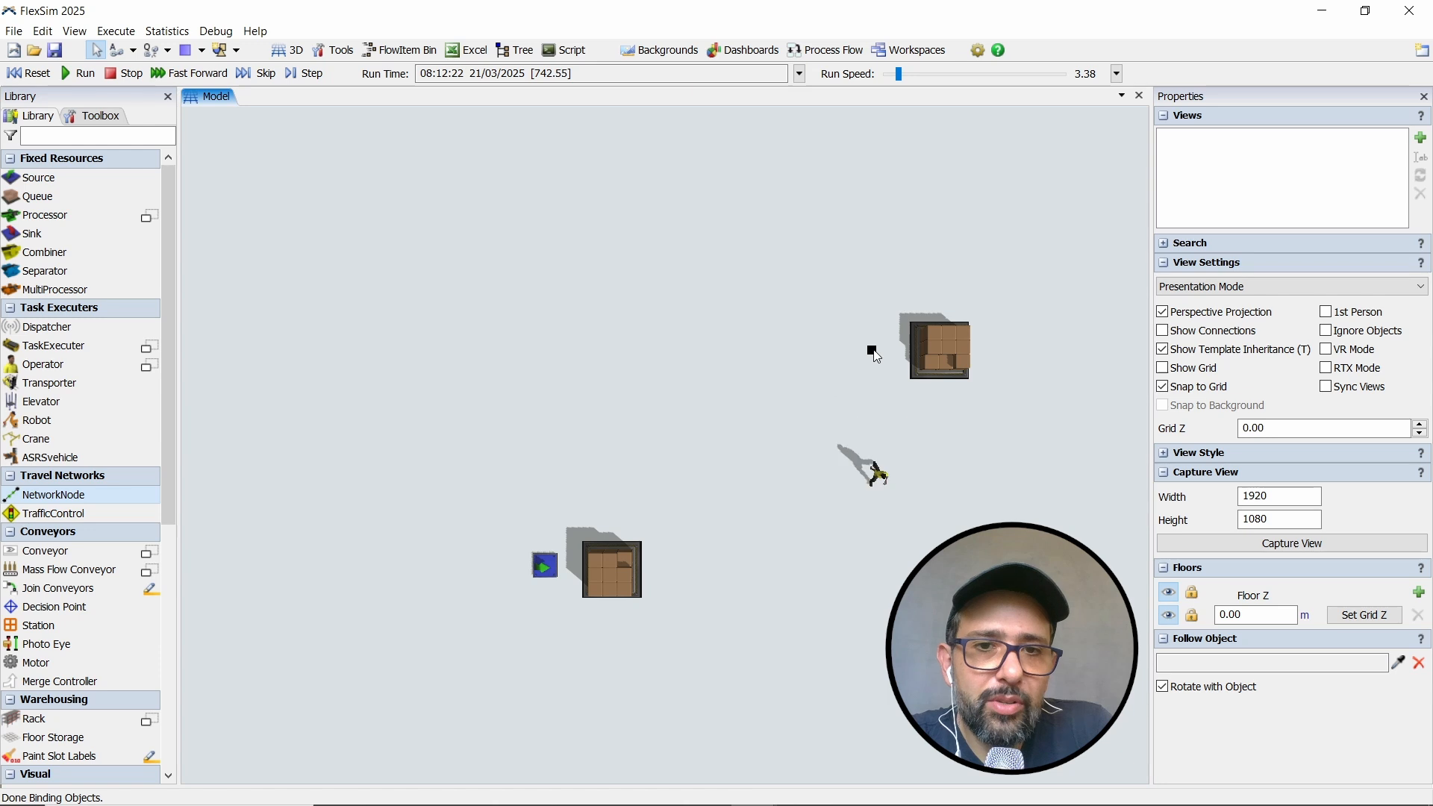
pyautogui.scroll(-2, 877, 357)
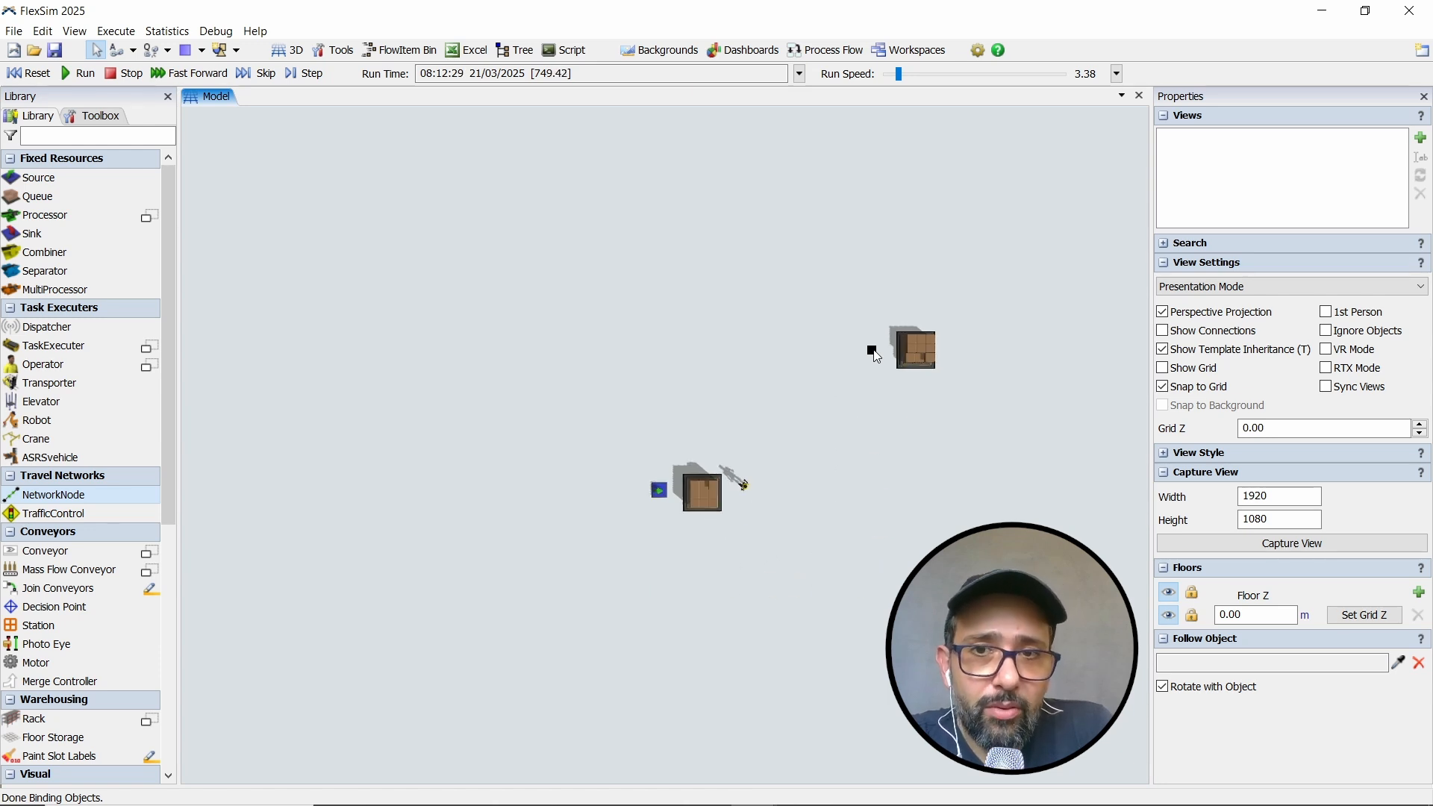
pyautogui.scroll(-1, 880, 376)
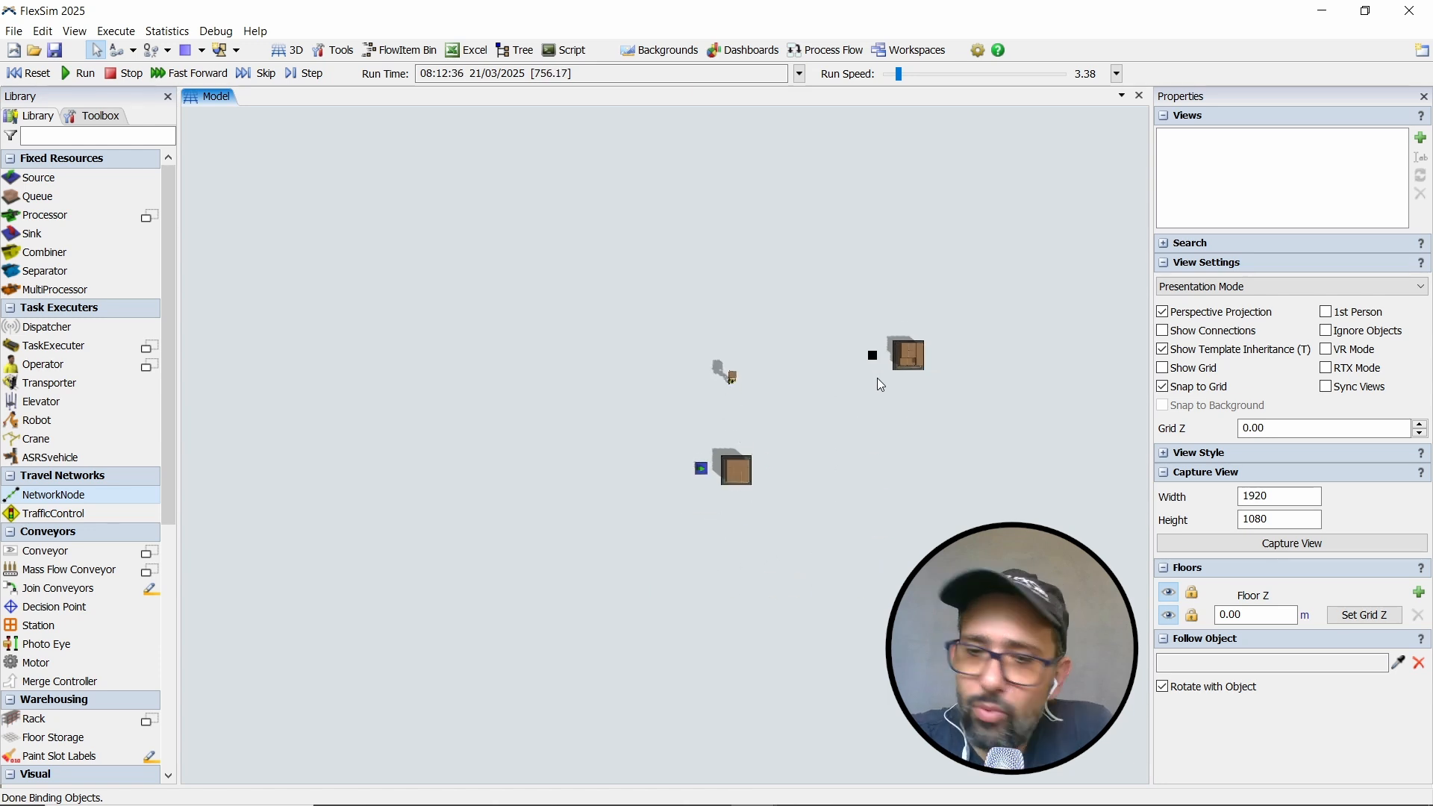
pyautogui.scroll(4, 878, 380)
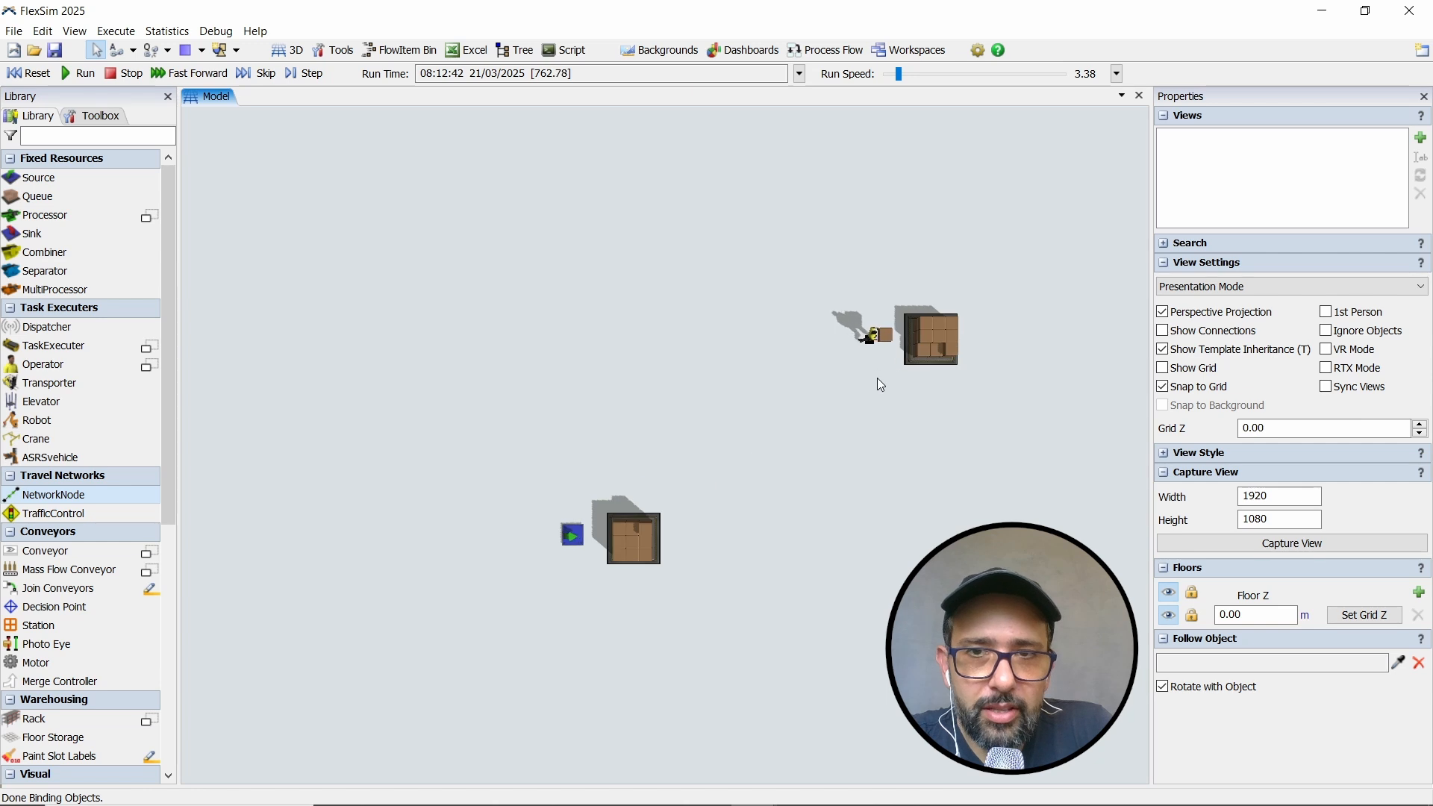
pyautogui.scroll(2, 878, 379)
pyautogui.scroll(-3, 859, 372)
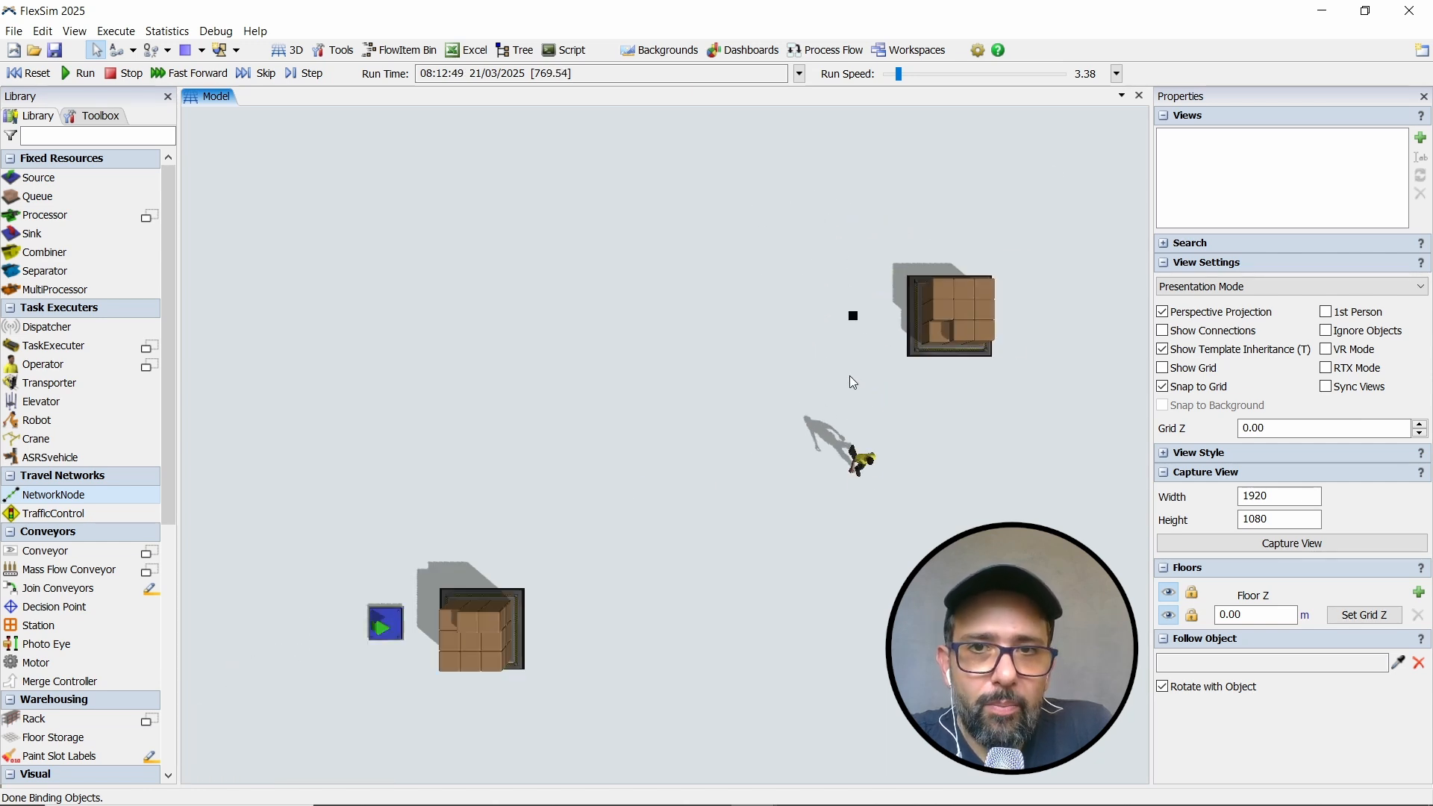
# - Set the Network View Mode to Show All from node NN2 to display the nodes, paths and arrows
pyautogui.rightClick(857, 321)
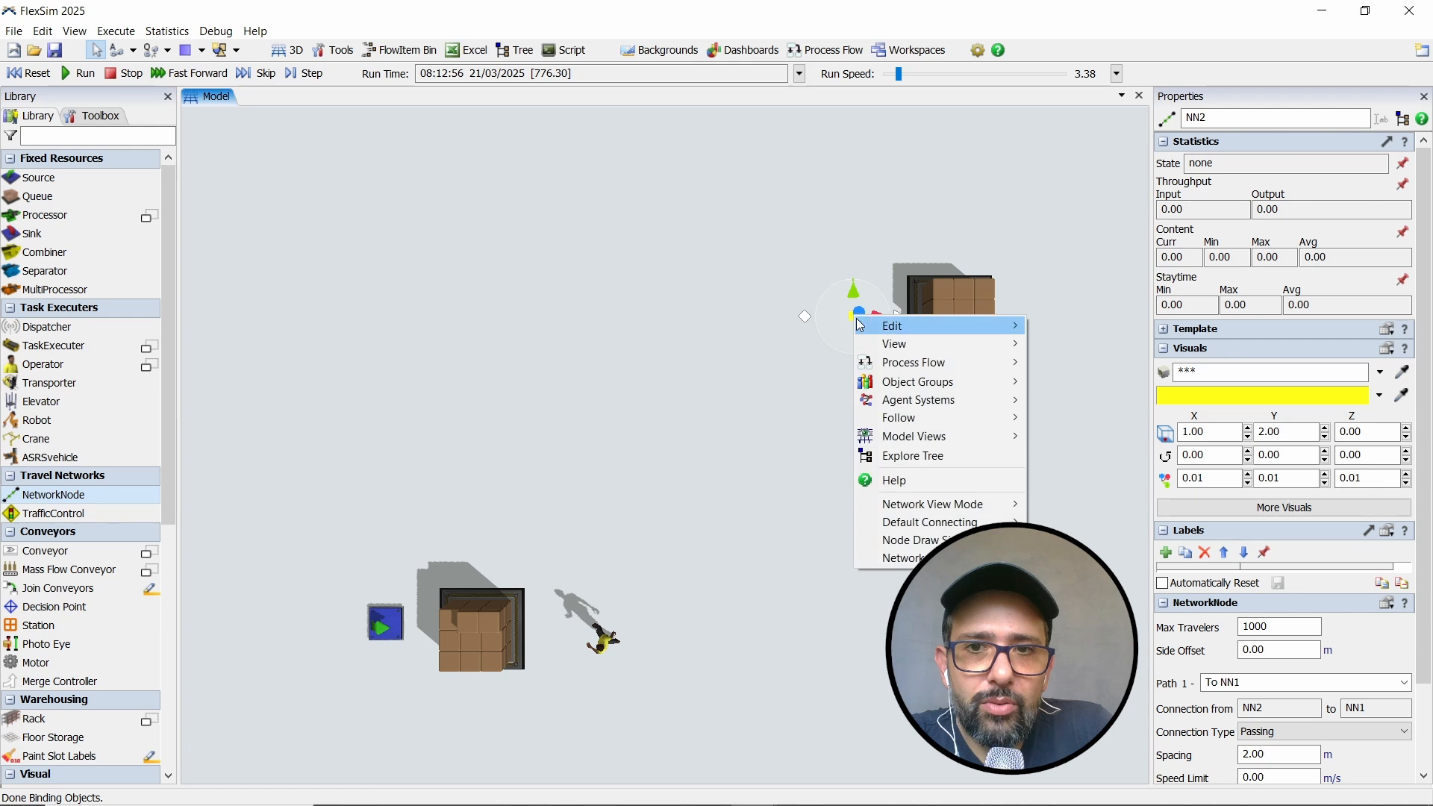
pyautogui.moveTo(906, 507)
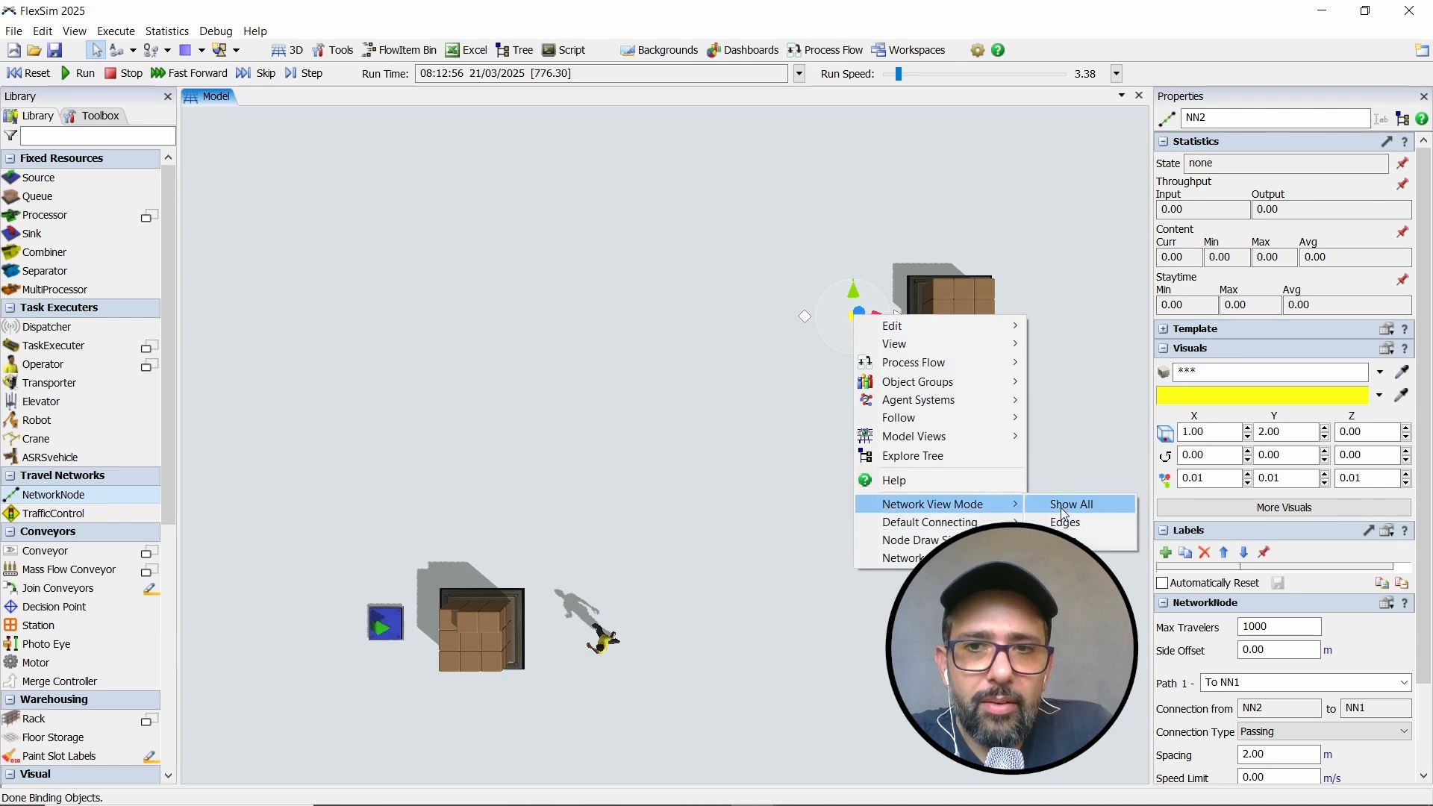
pyautogui.click(1066, 506)
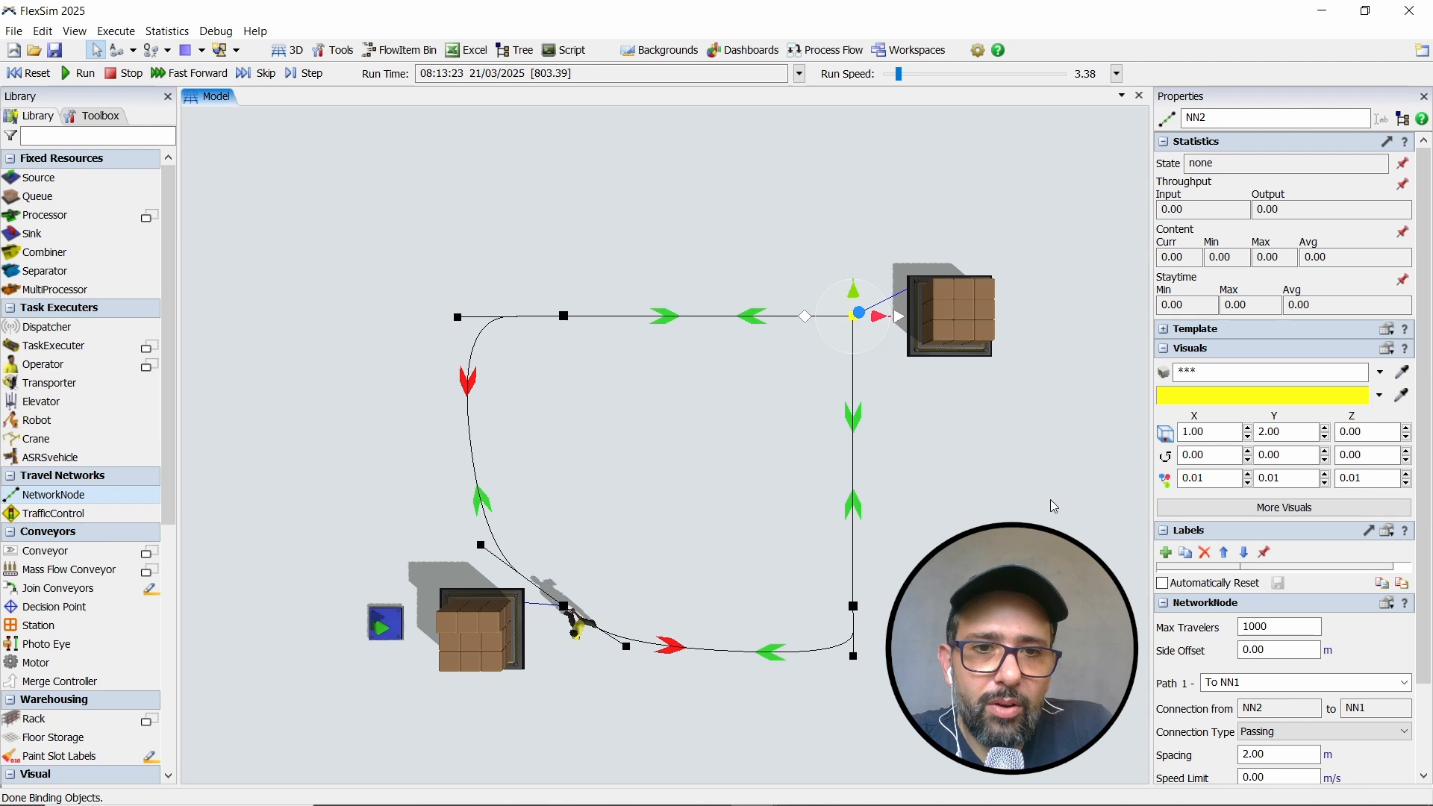